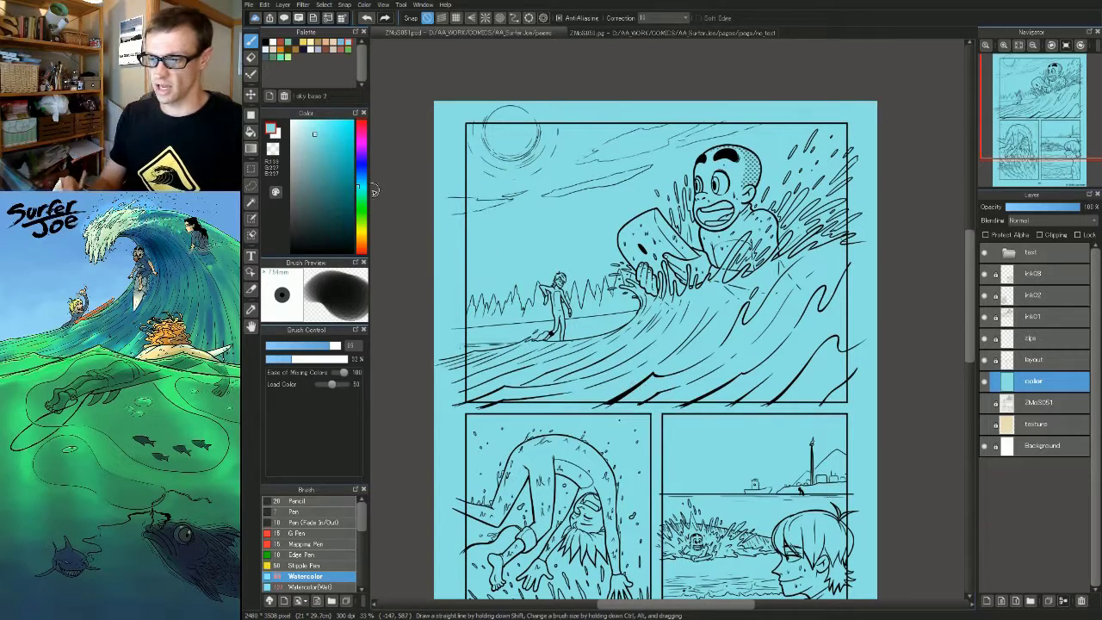
- Try filling the color layer with orange as the page's base colour
drag(362, 148, 359, 139)
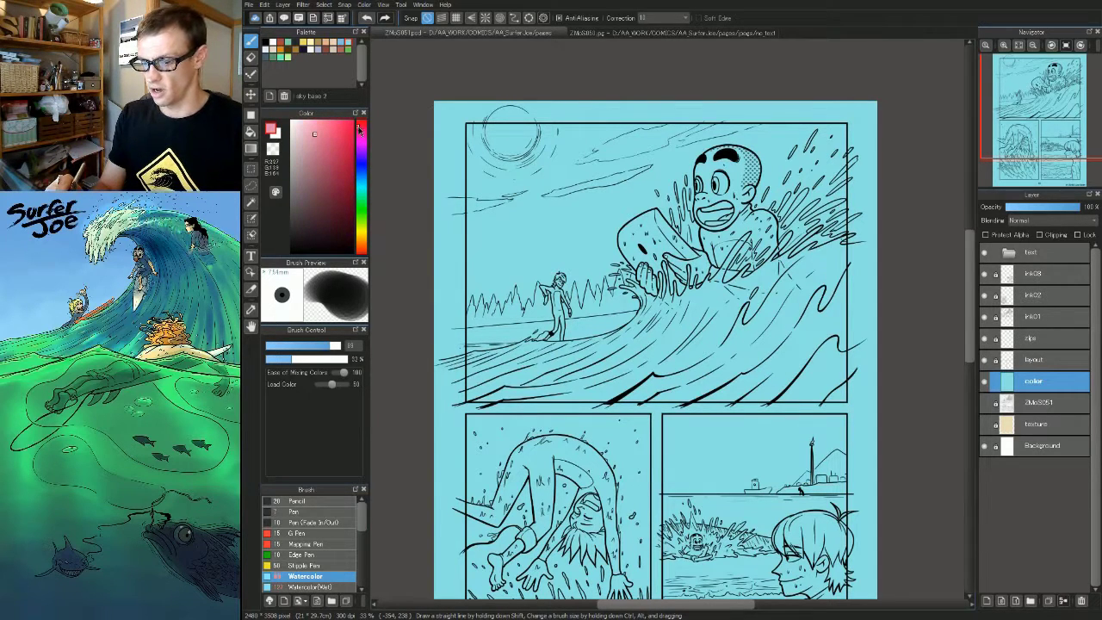
drag(360, 243, 360, 248)
click(251, 132)
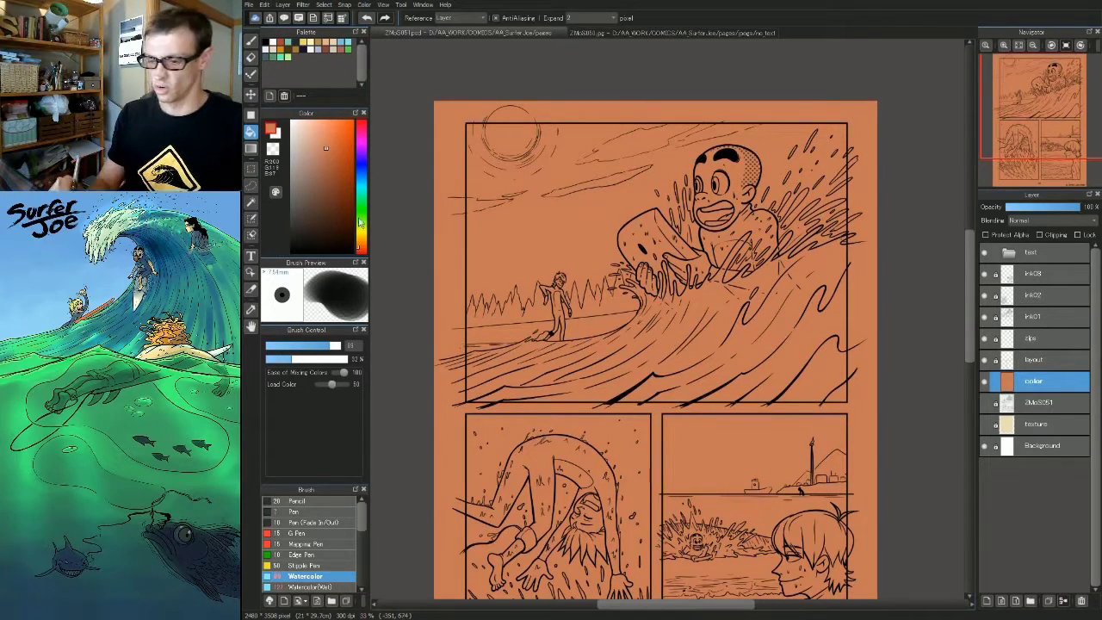
- Try a dark blue fill on the color layer, and refill it with the sky base 2 palette colour
drag(360, 222, 359, 173)
click(337, 185)
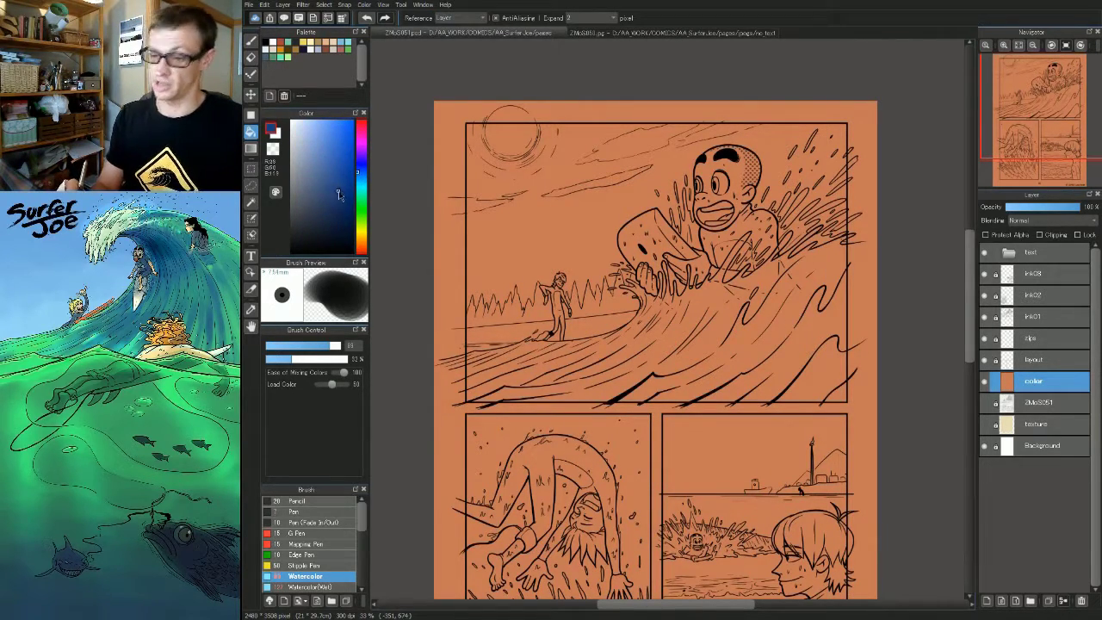
click(469, 344)
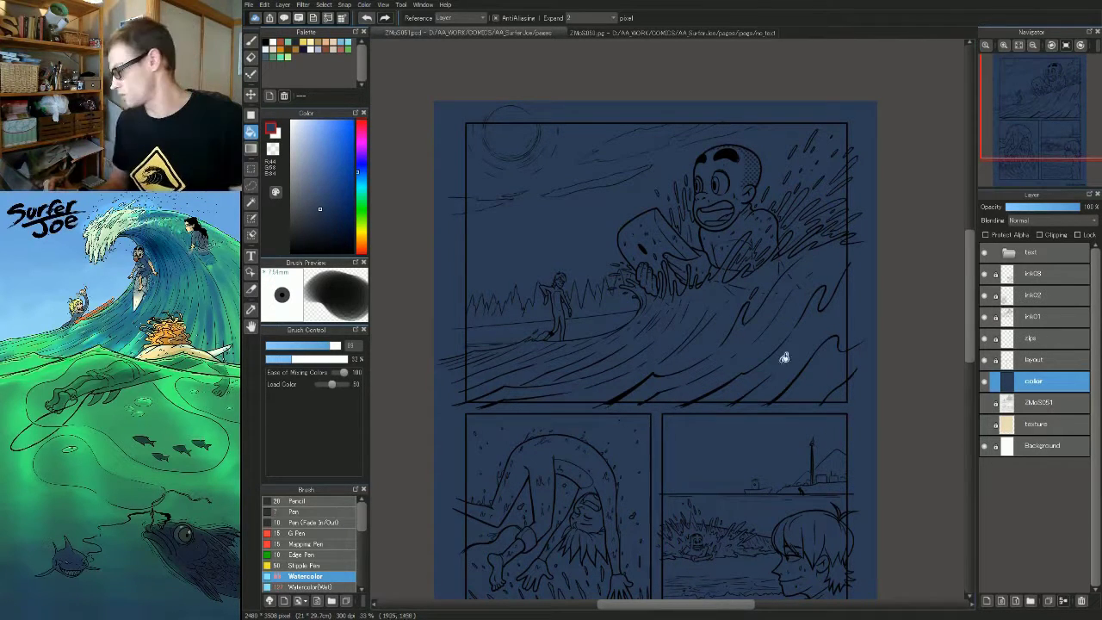
click(350, 43)
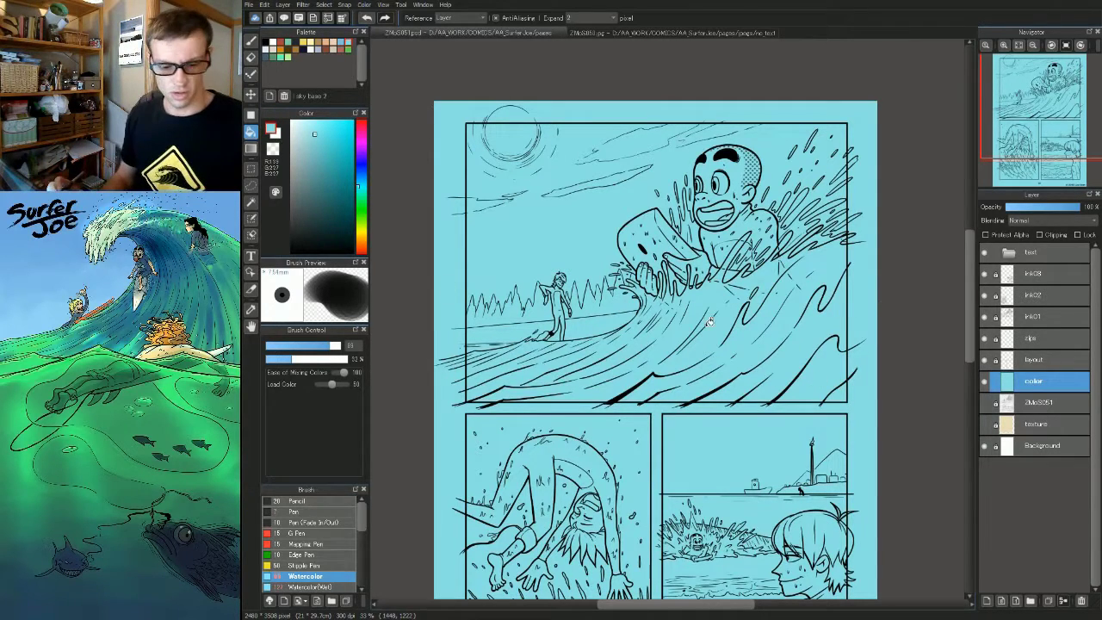
- Paint a pale cyan haze above the tree line in the first panel's sky with an enlarged Watercolor brush
key(b)
drag(757, 367, 803, 331)
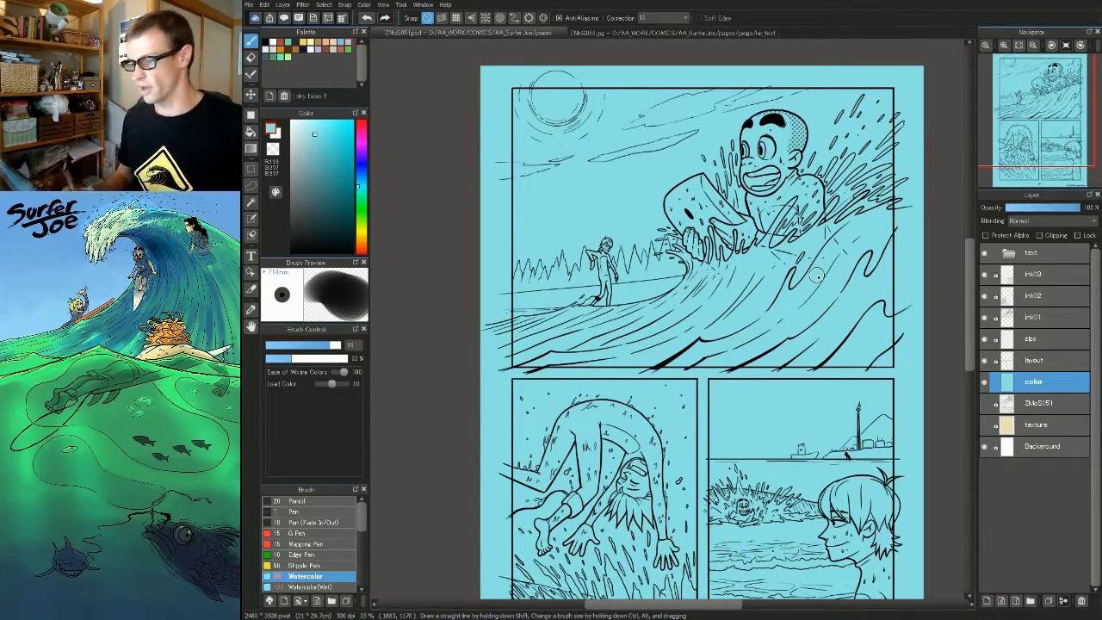
click(298, 120)
drag(532, 249, 658, 239)
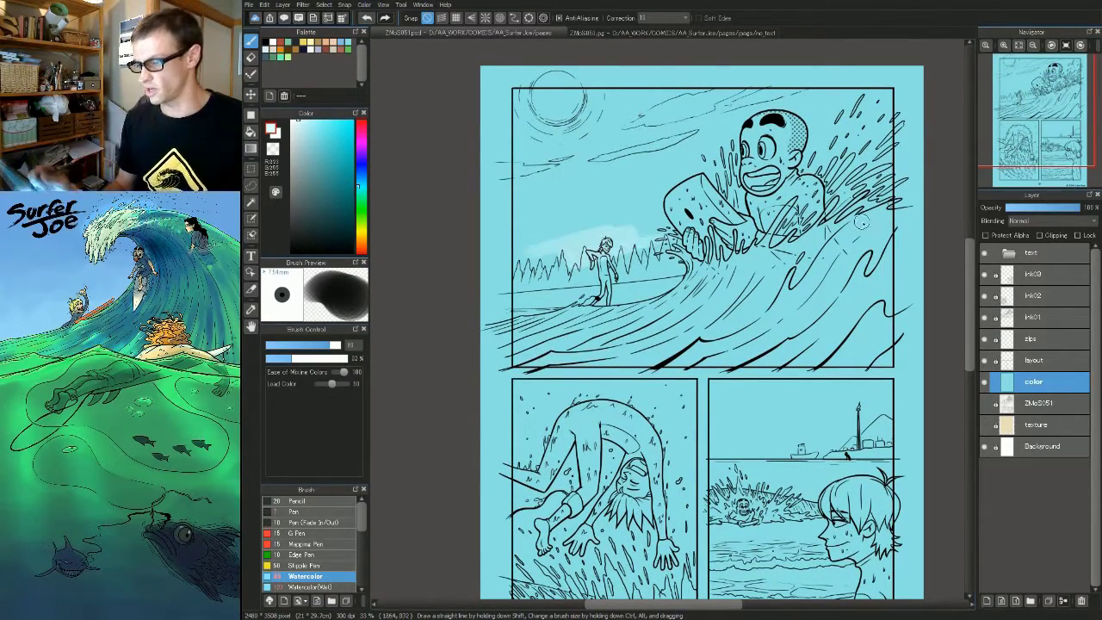
key(ctrl+z)
mouse_move(493, 272)
mouse_down()
mouse_move(646, 258)
mouse_move(517, 280)
mouse_move(506, 261)
mouse_move(654, 236)
mouse_up()
key(])
key(])
key(])
key(])
key(])
key(])
drag(526, 234, 594, 225)
drag(525, 231, 671, 215)
- Blend the upper edge of the horizon haze into the sky using a blue sampled from the sky
alt+click(614, 187)
drag(533, 213, 659, 194)
drag(508, 229, 680, 211)
mouse_move(491, 258)
mouse_down()
mouse_move(687, 215)
mouse_move(494, 256)
mouse_up()
- Fill the large clouds above the swimmer in the first panel with pale cyan, using a smaller Watercolor brush
alt+click(589, 229)
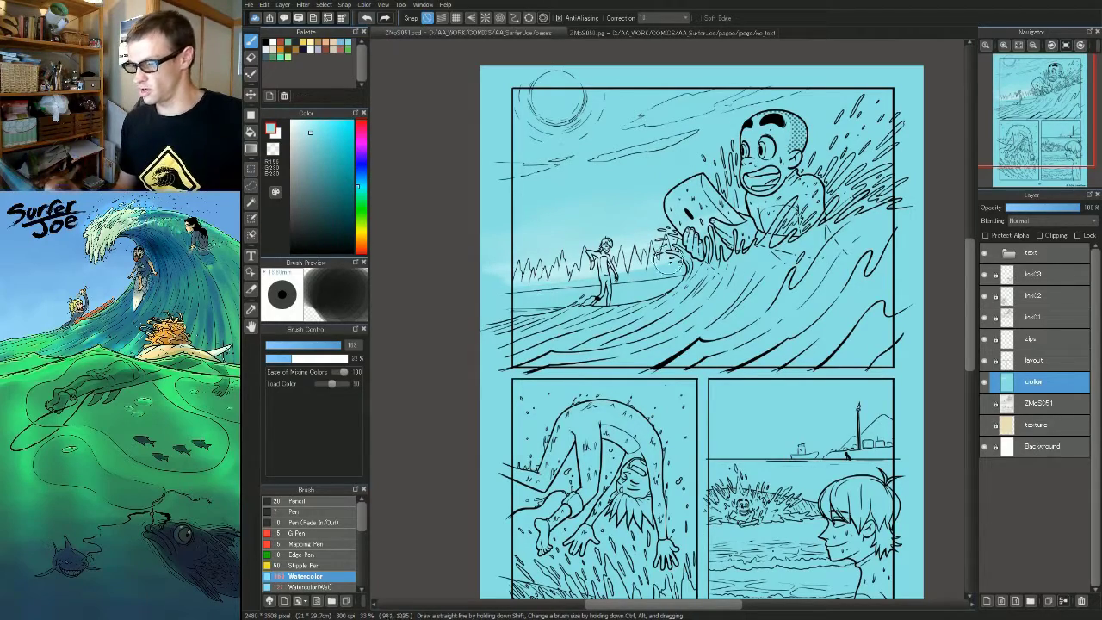
scroll(675, 118, up, 1)
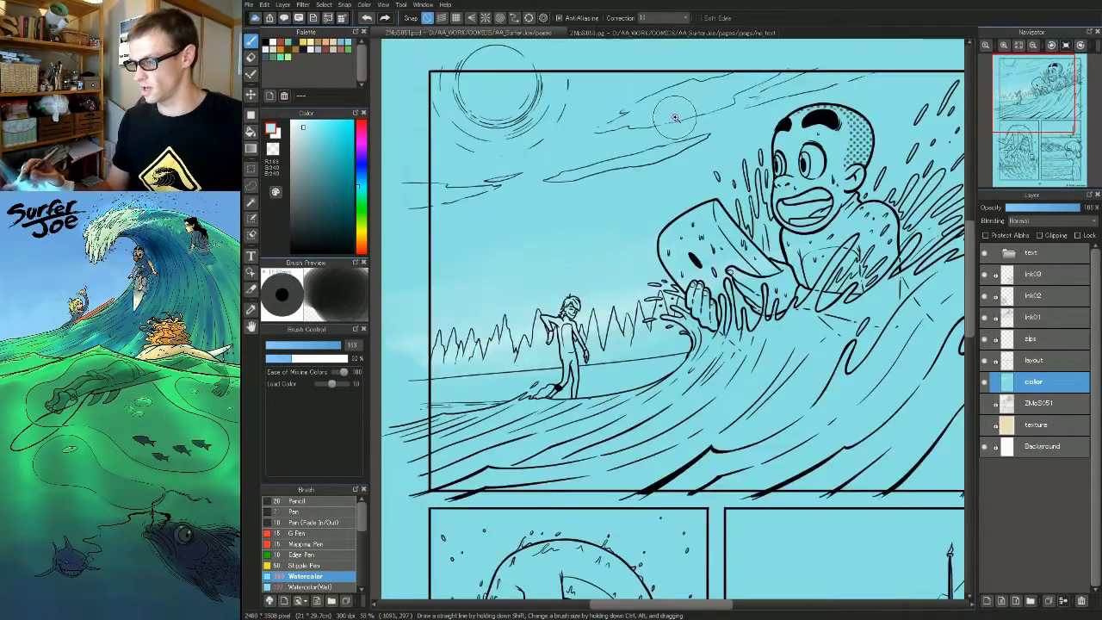
scroll(674, 118, up, 1)
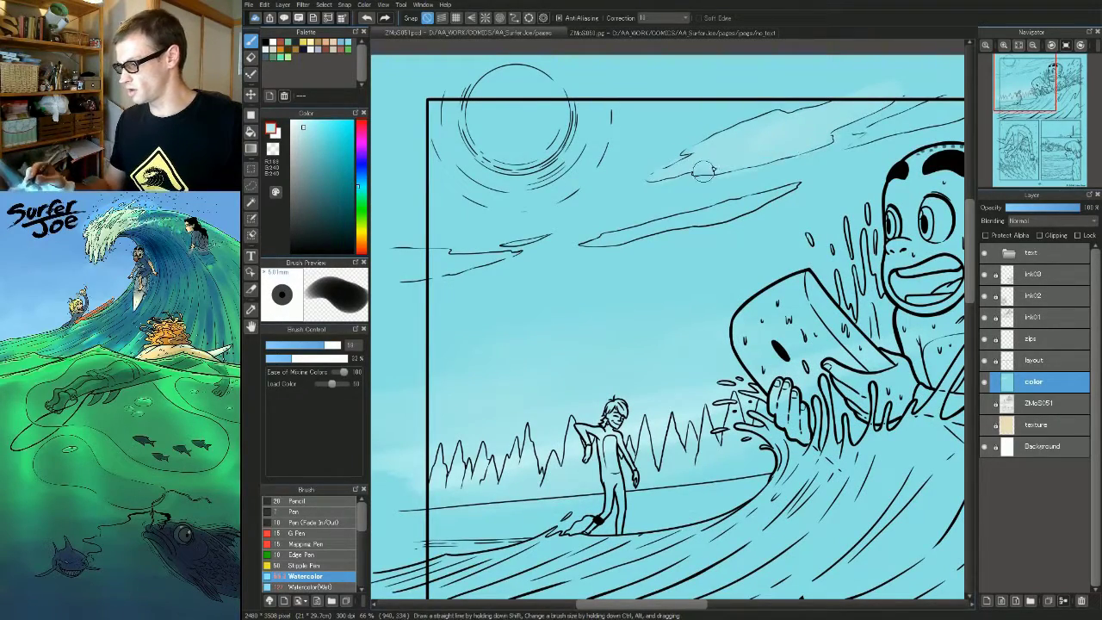
drag(845, 189, 691, 248)
drag(828, 163, 876, 143)
mouse_move(791, 167)
mouse_down()
mouse_move(730, 188)
mouse_move(781, 161)
mouse_up()
key(bracketleft)
drag(726, 194, 791, 177)
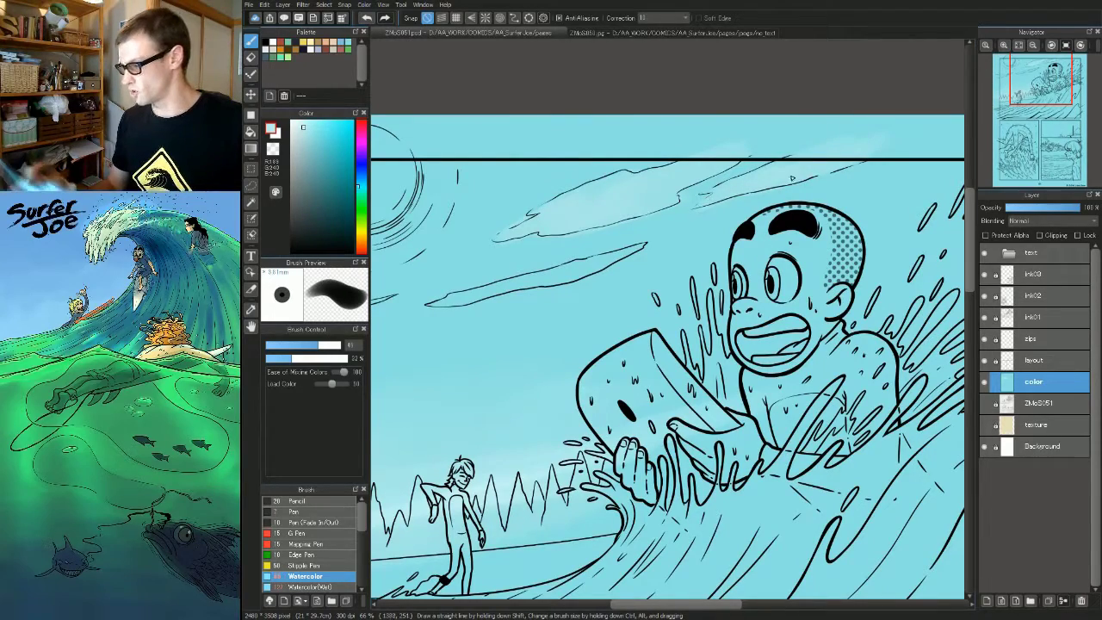
- Fill the long lower cloud and the cloud crossing the first panel's left border with the same pale cyan
drag(634, 307, 845, 239)
key([)
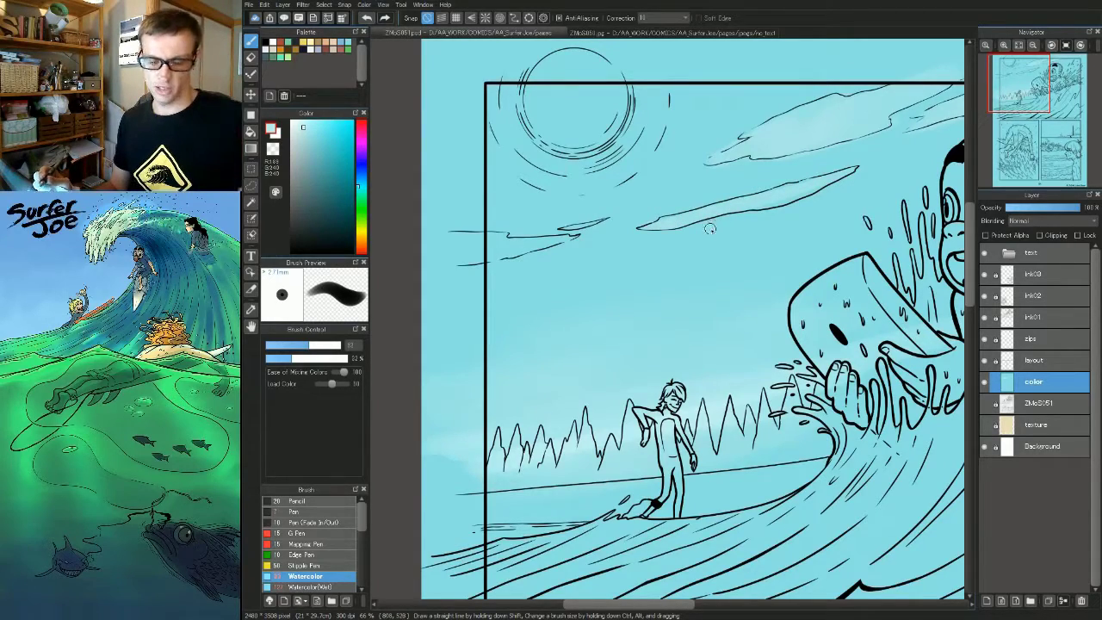
mouse_move(678, 278)
mouse_down()
mouse_move(818, 250)
mouse_move(723, 290)
mouse_move(769, 278)
mouse_up()
drag(555, 247, 632, 241)
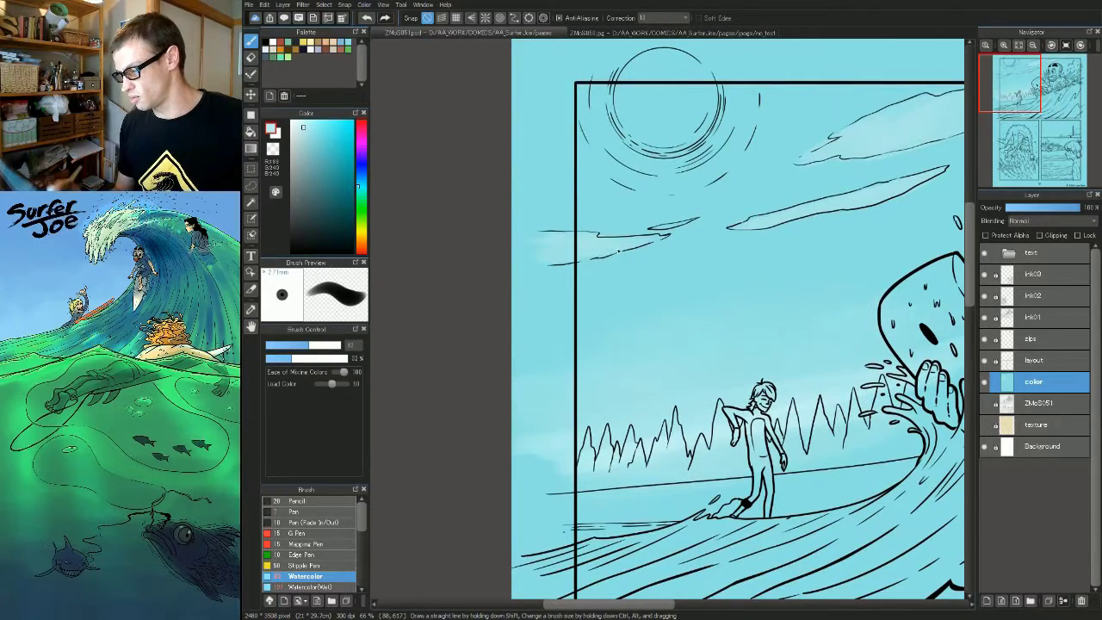
key(bracketleft)
key(bracketleft)
key(bracketleft)
key(bracketleft)
drag(856, 233, 695, 285)
key(bracketright)
key(bracketright)
key(bracketright)
key(bracketright)
key(bracketright)
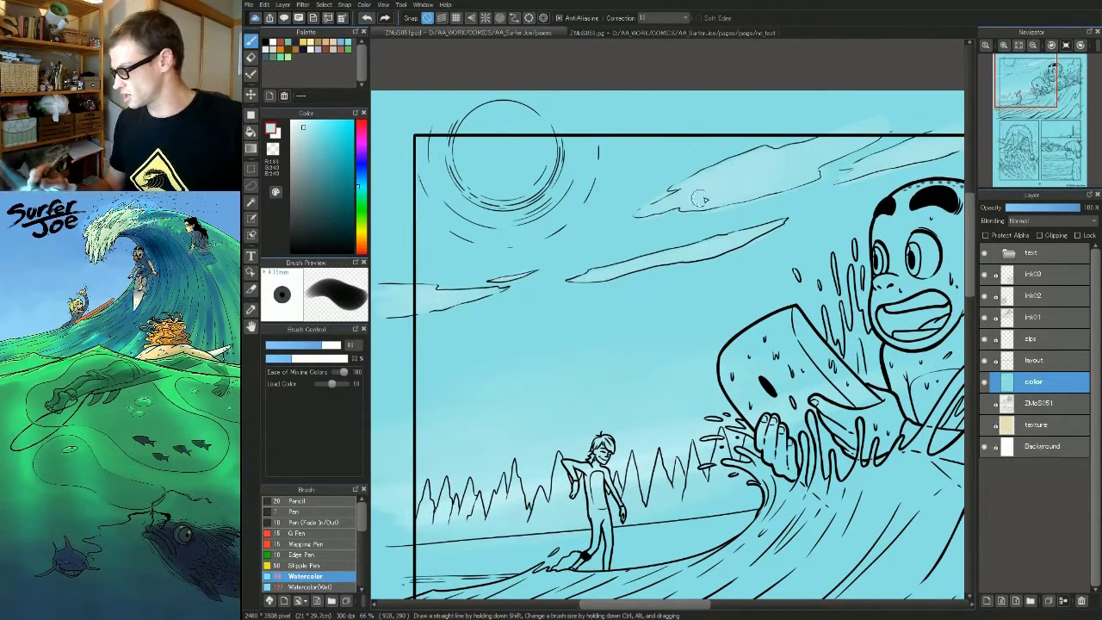
key(bracketleft)
key(bracketleft)
key(bracketleft)
key(bracketleft)
key(bracketleft)
key(bracketright)
key(bracketright)
key(bracketright)
key(bracketright)
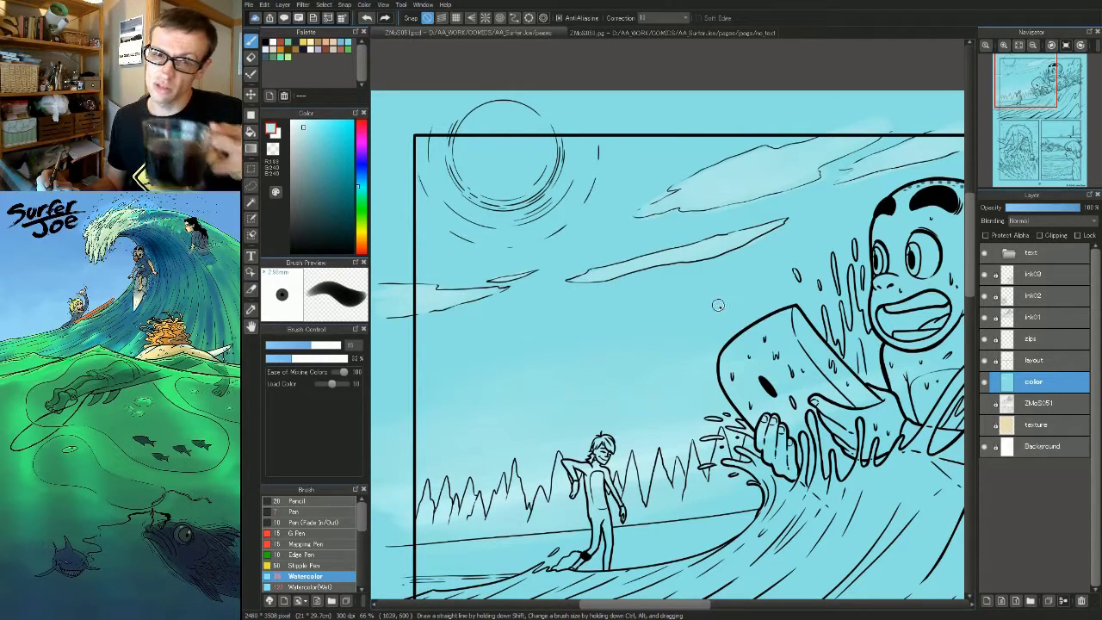
- Fill the sun disc in the first panel with a pale yellow
drag(639, 305, 713, 325)
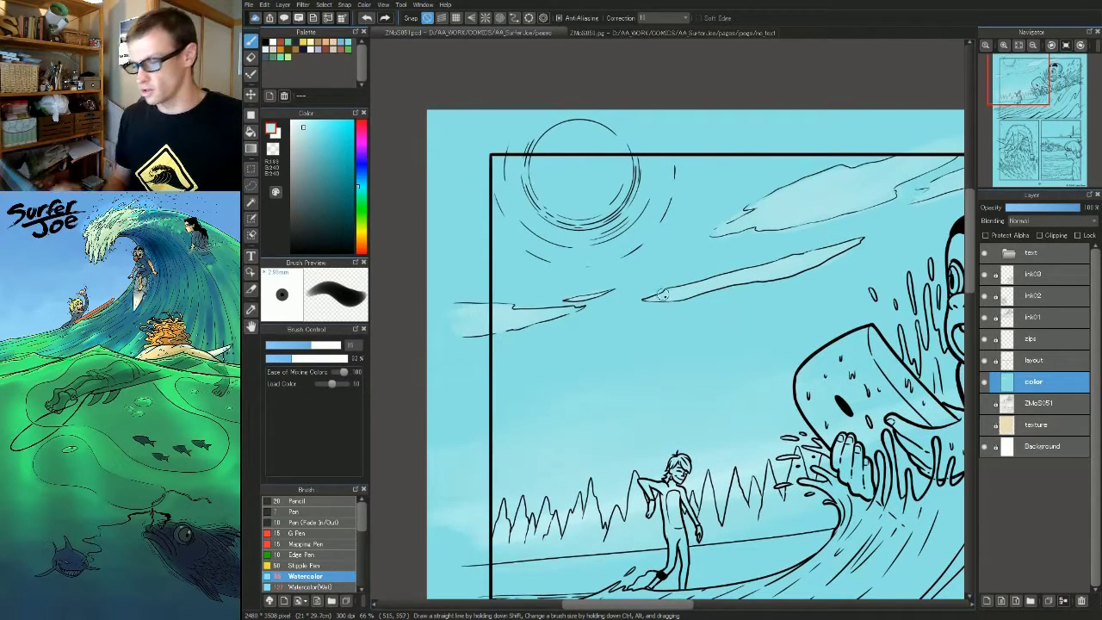
click(360, 231)
click(303, 122)
mouse_move(575, 196)
mouse_down()
mouse_move(613, 178)
mouse_move(607, 168)
mouse_move(593, 165)
mouse_move(606, 183)
mouse_move(563, 179)
mouse_move(578, 149)
mouse_move(584, 158)
mouse_move(600, 148)
mouse_move(577, 155)
mouse_move(609, 161)
mouse_move(604, 184)
mouse_move(575, 134)
mouse_move(610, 172)
mouse_move(557, 205)
mouse_move(571, 147)
mouse_move(614, 175)
mouse_move(591, 206)
mouse_move(582, 138)
mouse_move(594, 172)
mouse_move(528, 146)
mouse_move(570, 215)
mouse_move(562, 195)
mouse_move(633, 204)
mouse_move(643, 135)
mouse_move(595, 231)
mouse_move(664, 200)
mouse_move(680, 139)
mouse_move(648, 230)
mouse_move(572, 266)
mouse_move(496, 222)
mouse_move(606, 262)
mouse_move(528, 219)
mouse_move(568, 169)
mouse_move(601, 167)
mouse_move(579, 188)
mouse_up()
- Brush a soft glow around the sun and lighten its disc with a larger brush and a near-white yellow
key(bracketright)
key(bracketright)
key(bracketright)
key(bracketright)
key(bracketright)
key(bracketright)
key(bracketright)
click(295, 120)
mouse_move(586, 145)
mouse_down()
mouse_move(603, 189)
mouse_move(607, 179)
mouse_move(592, 200)
mouse_move(570, 170)
mouse_move(602, 157)
mouse_move(593, 190)
mouse_up()
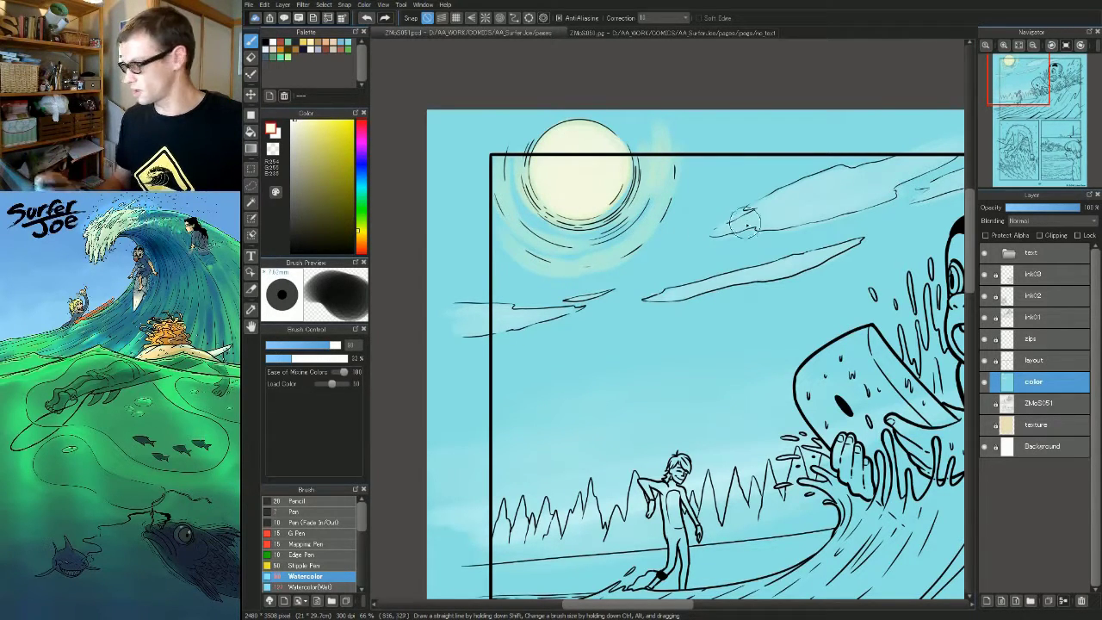
- Highlight the edges of the first panel's clouds with the near-white yellow, using a much thinner Watercolor brush
key(bracketleft)
key(bracketleft)
key(bracketleft)
key(bracketleft)
key(bracketleft)
key(bracketleft)
key(bracketleft)
key(bracketleft)
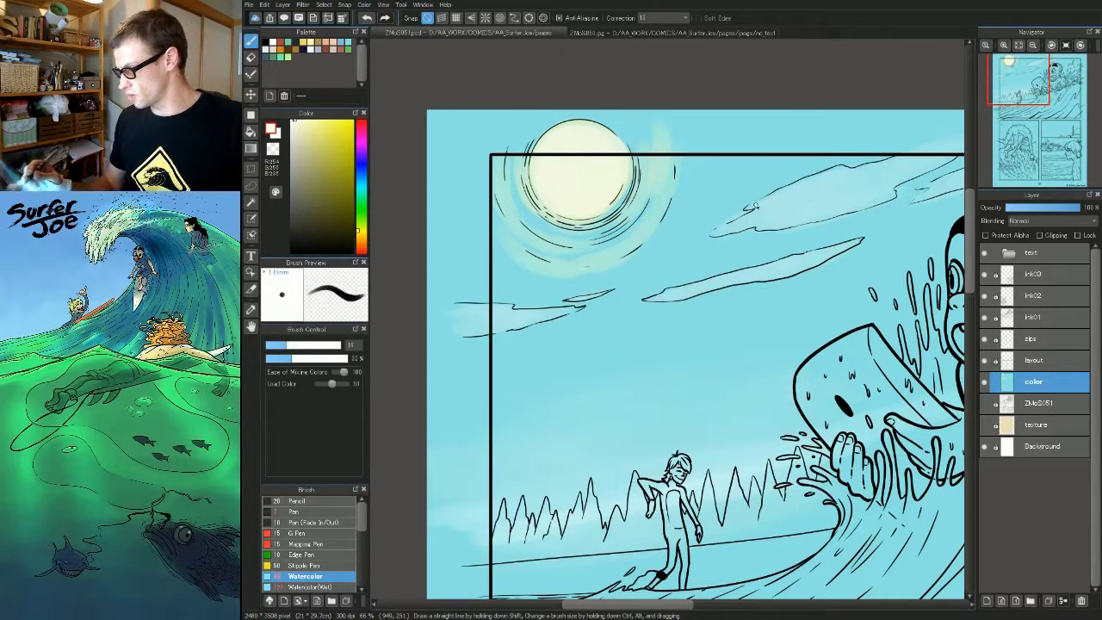
drag(834, 171, 895, 161)
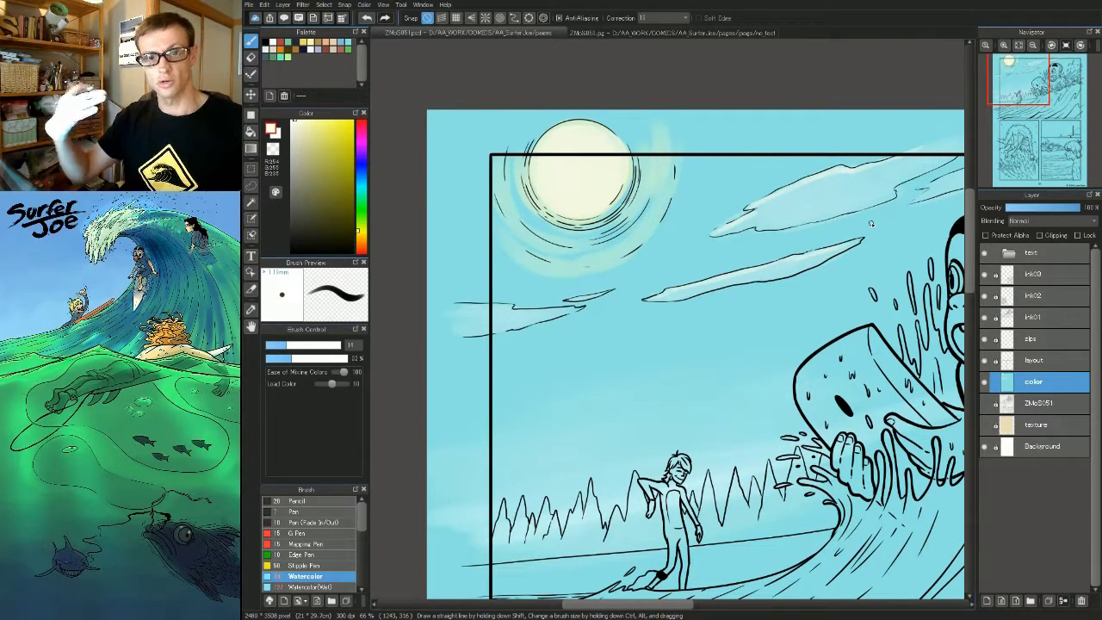
drag(635, 320, 783, 274)
drag(721, 263, 658, 265)
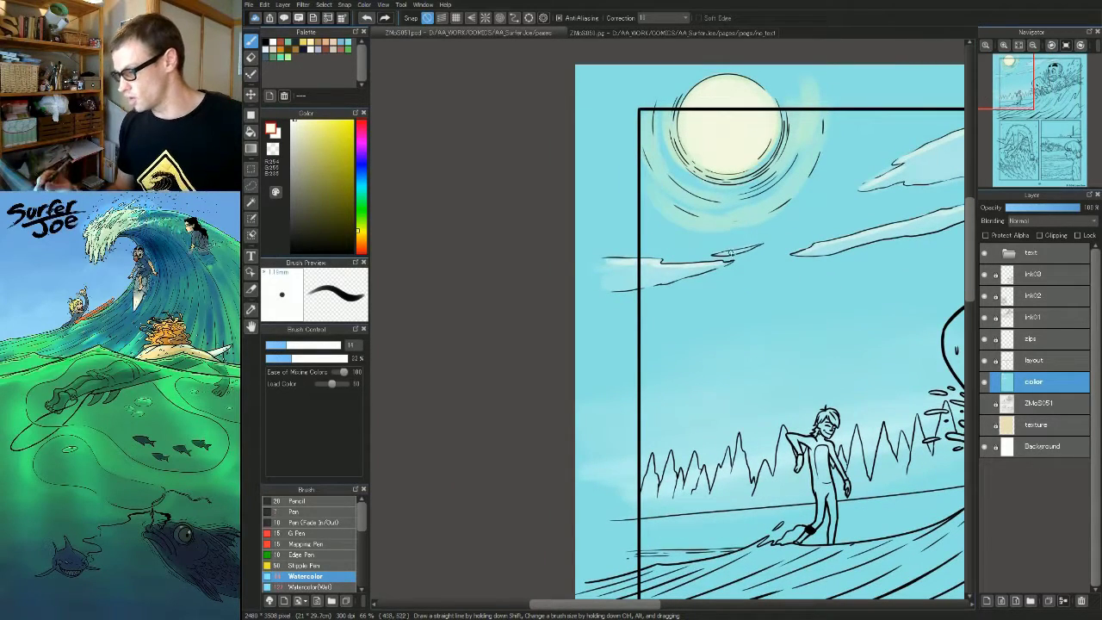
drag(831, 279, 558, 340)
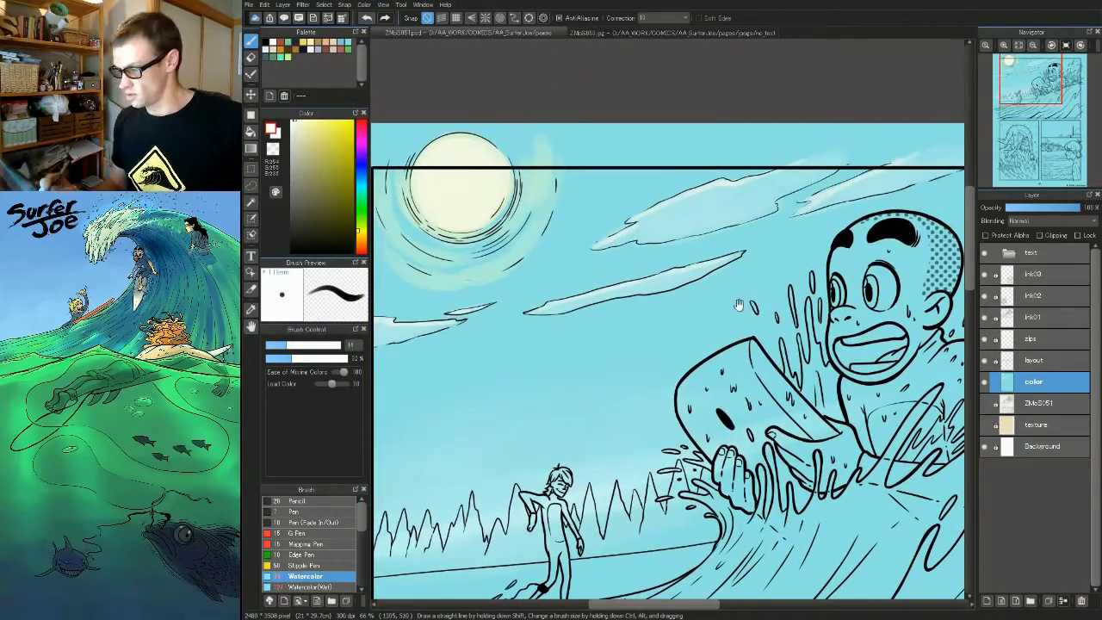
- Soften the glow around the sun by blending in sampled sky blue with an enlarged brush, and resample the sun's pale yellow
alt+click(720, 308)
alt+click(720, 308)
drag(721, 308, 720, 259)
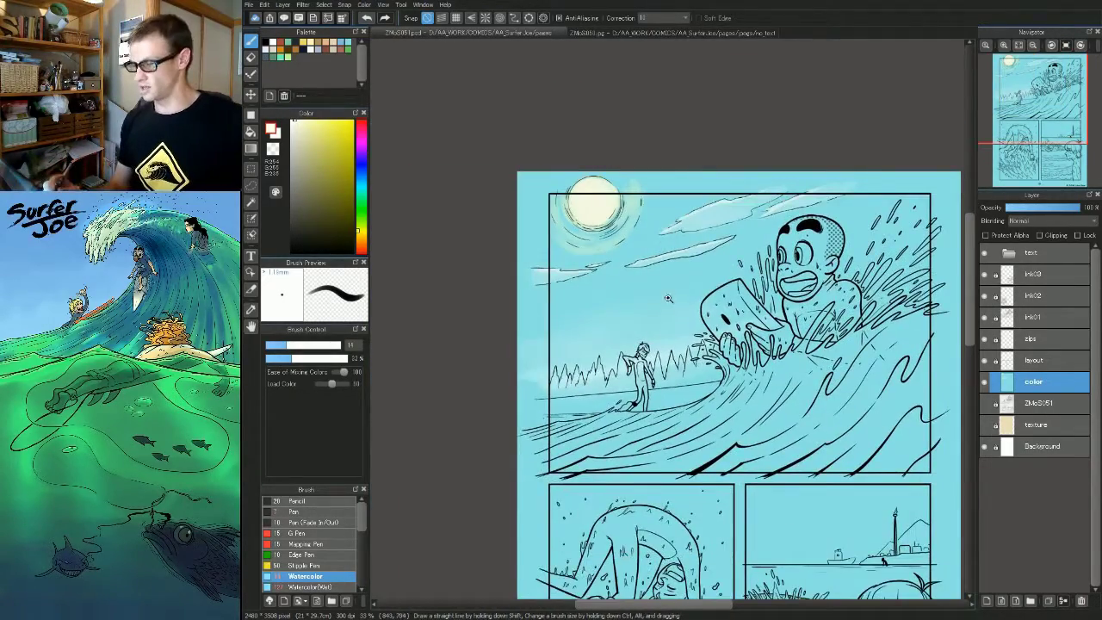
scroll(604, 309, up, 3)
scroll(604, 309, down, 3)
scroll(608, 222, up, 4)
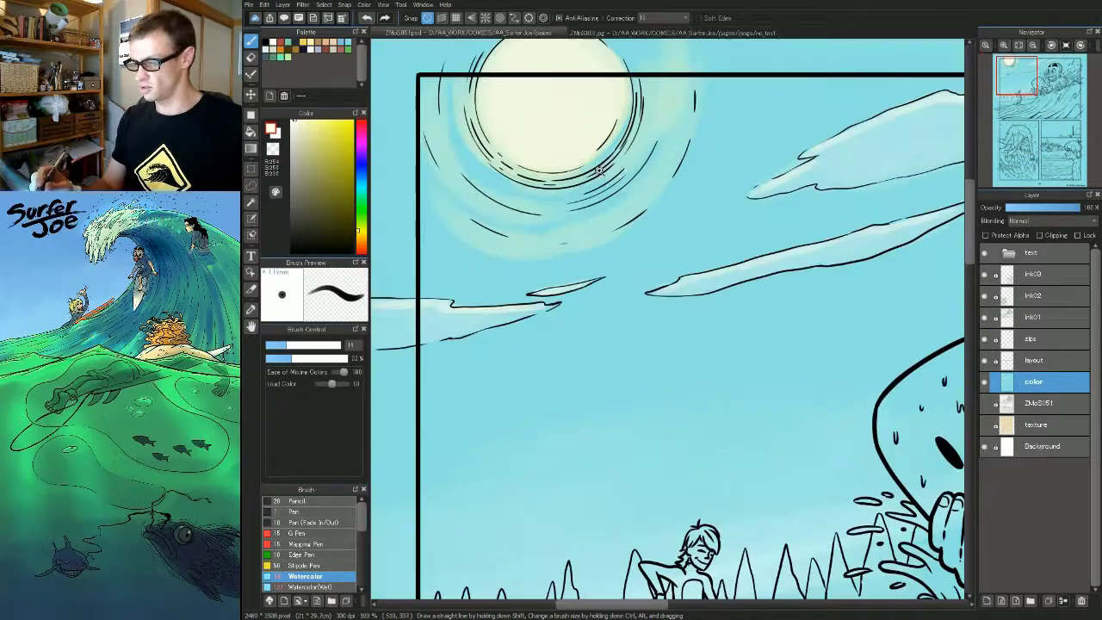
alt+click(552, 233)
drag(553, 234, 606, 299)
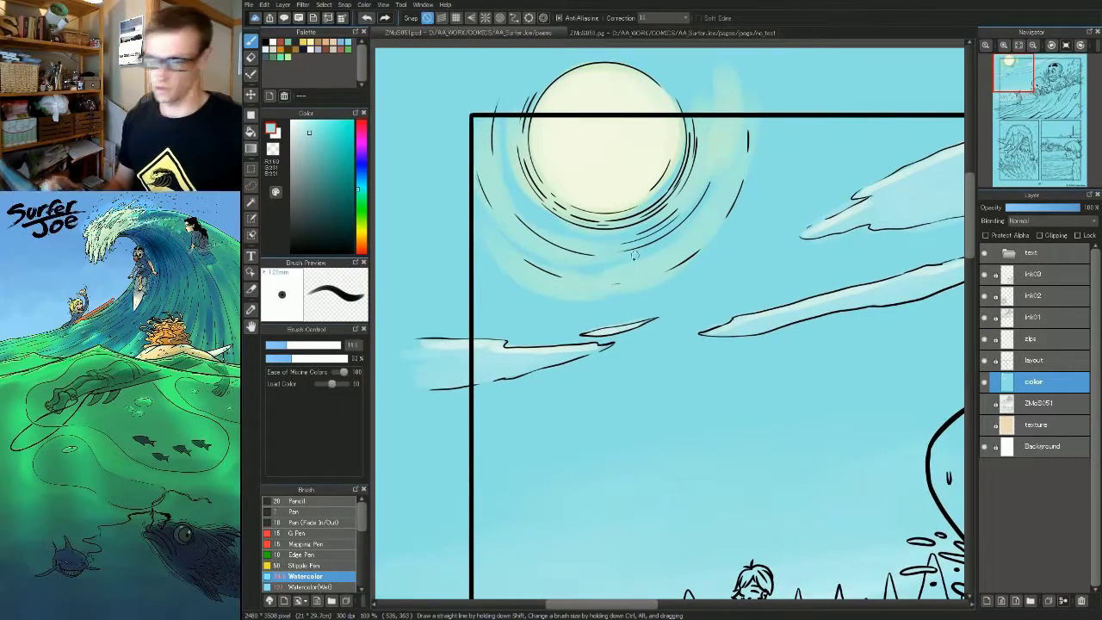
key(bracketright)
key(bracketright)
key(bracketright)
key(bracketright)
key(bracketright)
key(bracketright)
key(bracketright)
key(bracketright)
key(bracketright)
key(bracketright)
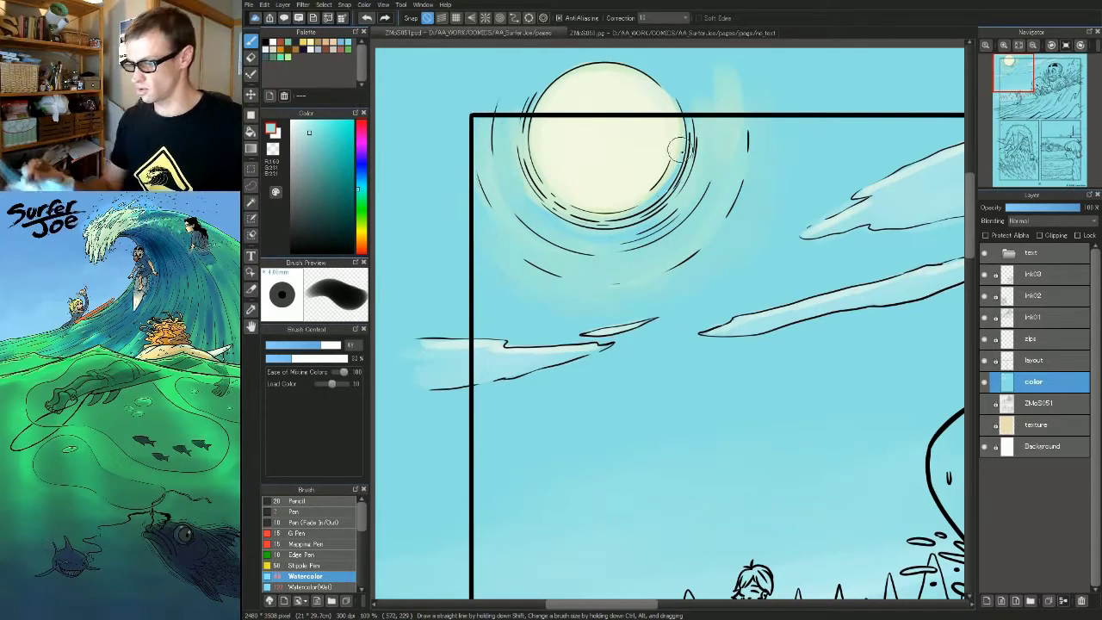
alt+click(641, 158)
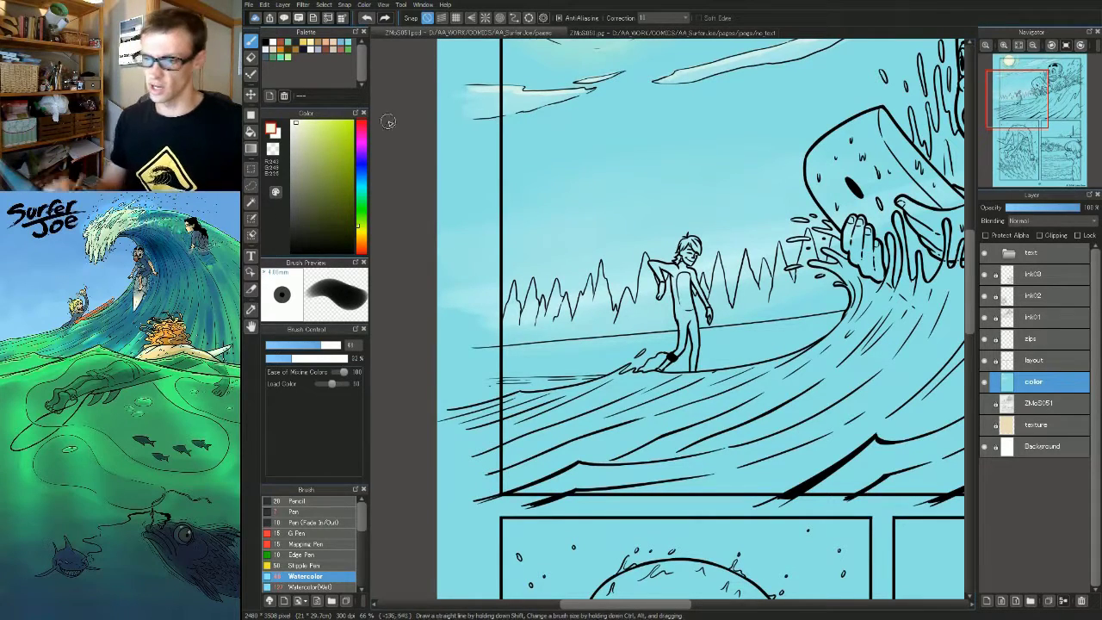
- Lay a light patch of emerald on the far shore beside the wave, sample its muted blue-green and extend the patch
click(276, 56)
mouse_move(790, 303)
mouse_down()
mouse_move(828, 303)
mouse_move(697, 312)
mouse_up()
key(ctrl+z)
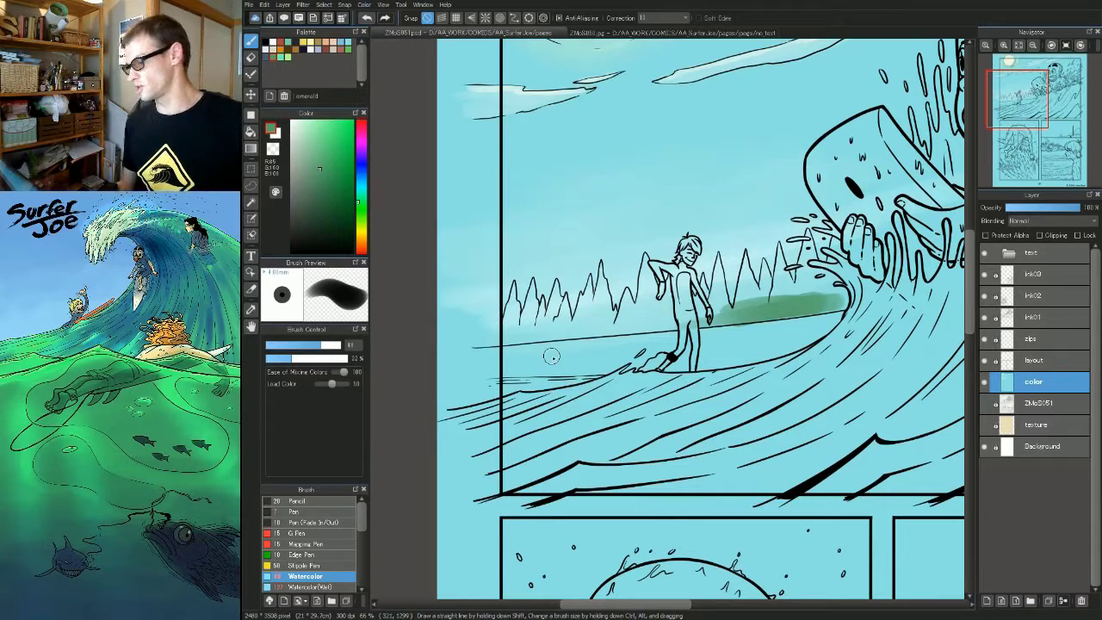
key(ctrl+z)
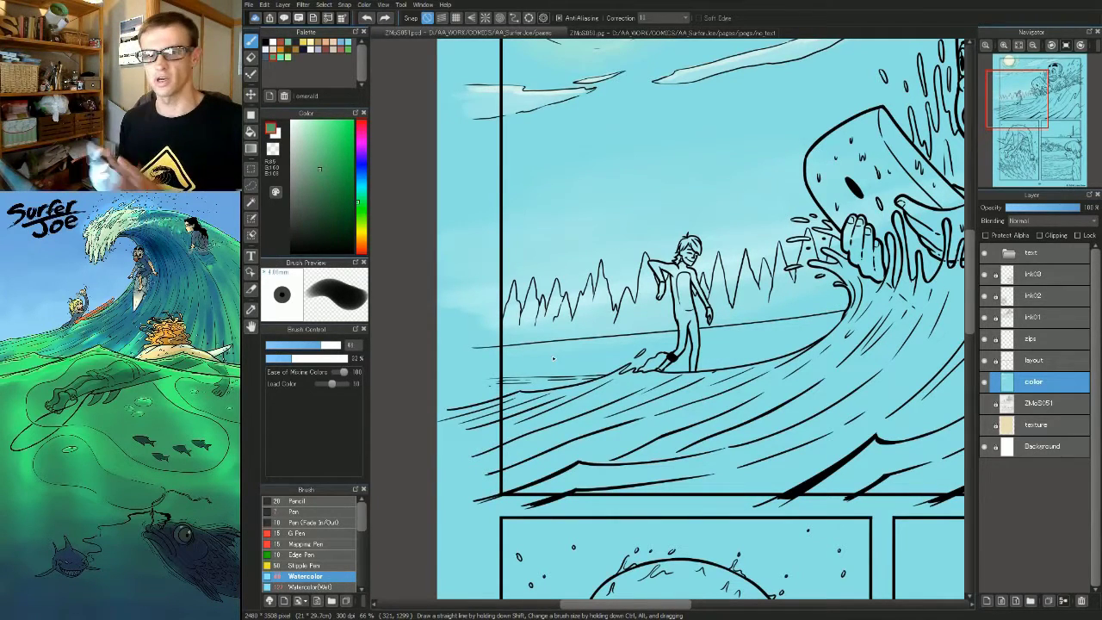
drag(785, 301, 837, 303)
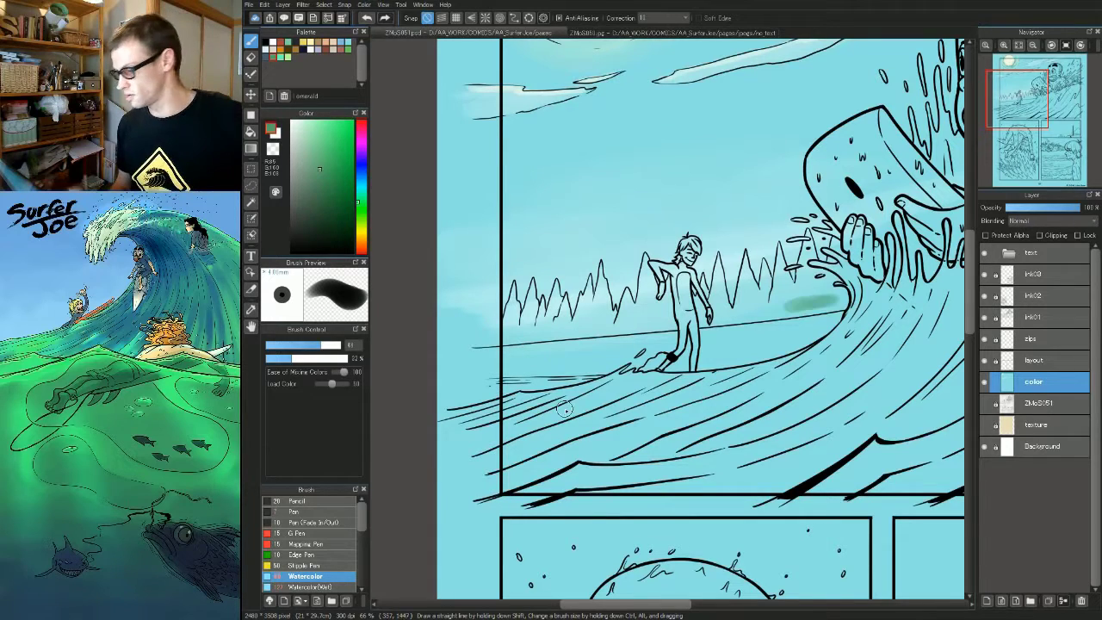
right_click(804, 300)
mouse_move(831, 297)
mouse_down()
mouse_move(766, 307)
mouse_move(816, 295)
mouse_up()
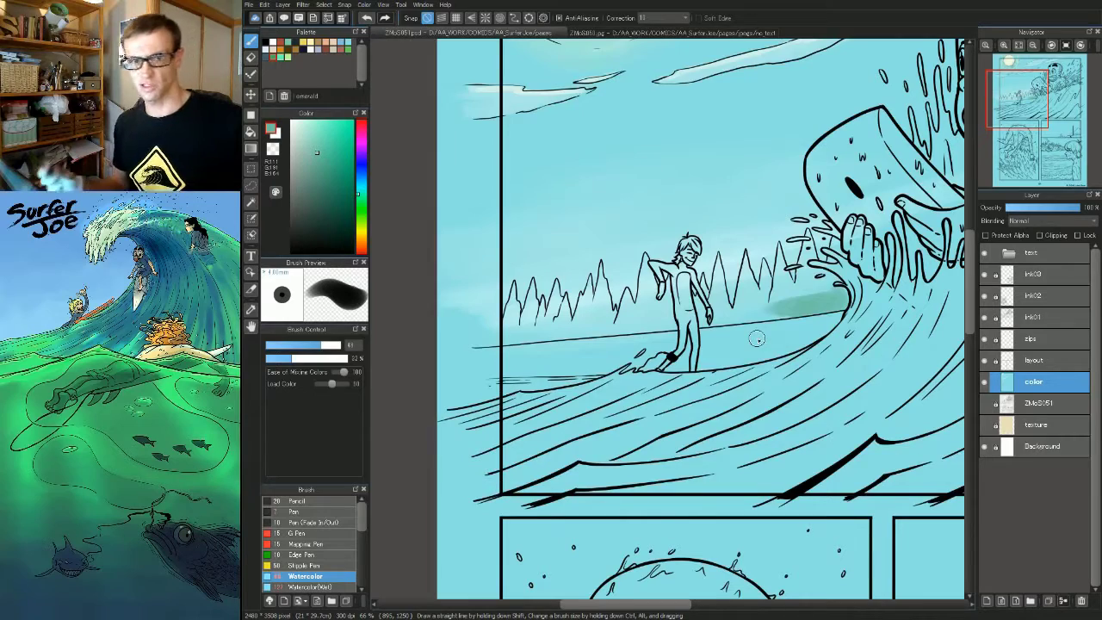
- Paint the distant trees and shore behind the wave's splash with the muted blue-green
scroll(757, 338, up, 2)
mouse_move(773, 254)
mouse_down()
mouse_move(794, 306)
mouse_move(748, 284)
mouse_move(736, 243)
mouse_move(722, 333)
mouse_up()
key(bracketleft)
key(bracketleft)
key(bracketleft)
key(bracketleft)
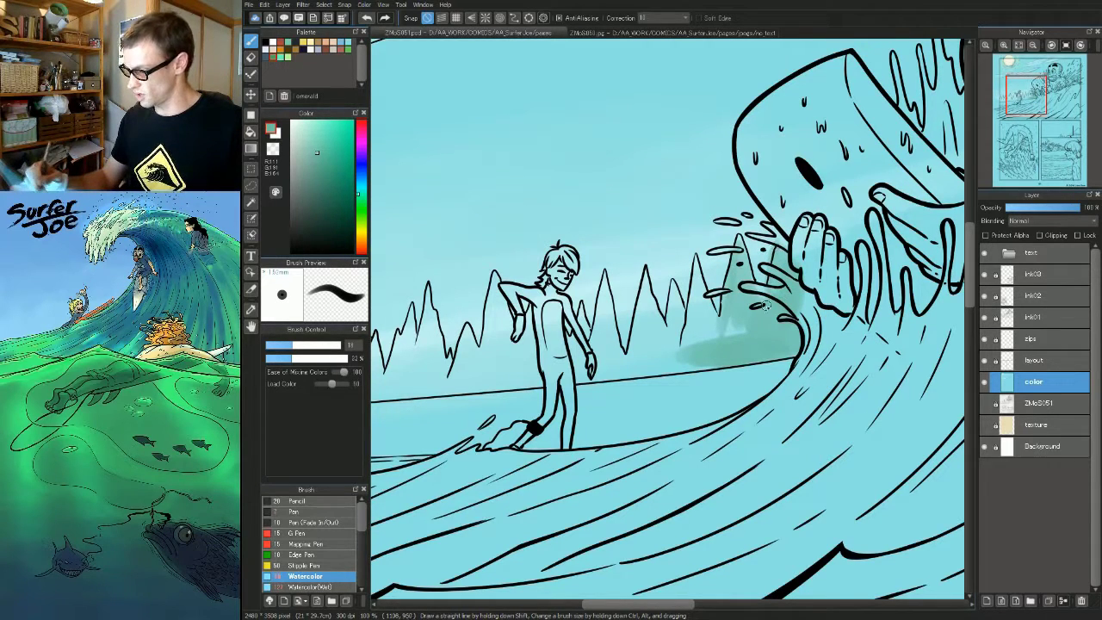
drag(292, 345, 320, 345)
drag(744, 323, 669, 368)
mouse_move(794, 279)
mouse_down()
mouse_move(803, 314)
mouse_move(834, 319)
mouse_move(801, 349)
mouse_move(878, 331)
mouse_move(848, 340)
mouse_move(869, 340)
mouse_up()
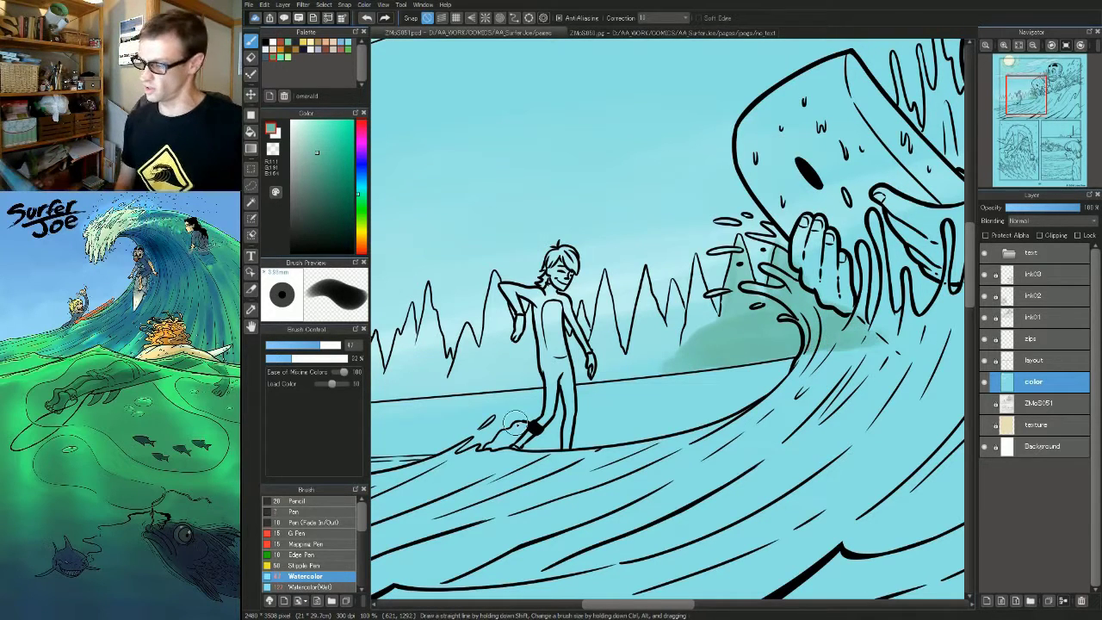
- Extend the muted blue-green tree line past the standing surfer, using a smaller Watercolor brush and a lighter sampled tone
key([)
key([)
mouse_move(712, 319)
mouse_down()
mouse_move(699, 269)
mouse_move(674, 289)
mouse_move(658, 325)
mouse_move(667, 355)
mouse_move(647, 276)
mouse_move(629, 366)
mouse_move(648, 374)
mouse_move(587, 327)
mouse_move(583, 358)
mouse_move(607, 403)
mouse_move(820, 367)
mouse_up()
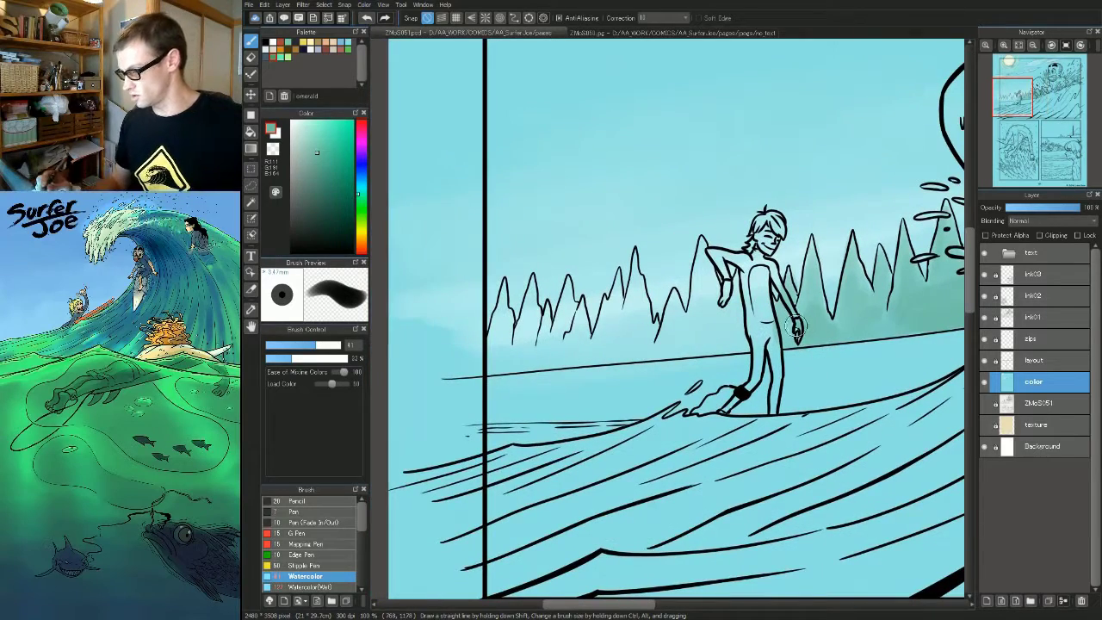
mouse_move(704, 254)
mouse_down()
mouse_move(693, 355)
mouse_move(707, 281)
mouse_move(713, 357)
mouse_move(703, 255)
mouse_move(727, 346)
mouse_move(741, 280)
mouse_move(744, 321)
mouse_move(694, 348)
mouse_move(701, 325)
mouse_move(663, 356)
mouse_move(670, 326)
mouse_move(684, 322)
mouse_move(667, 343)
mouse_move(645, 360)
mouse_up()
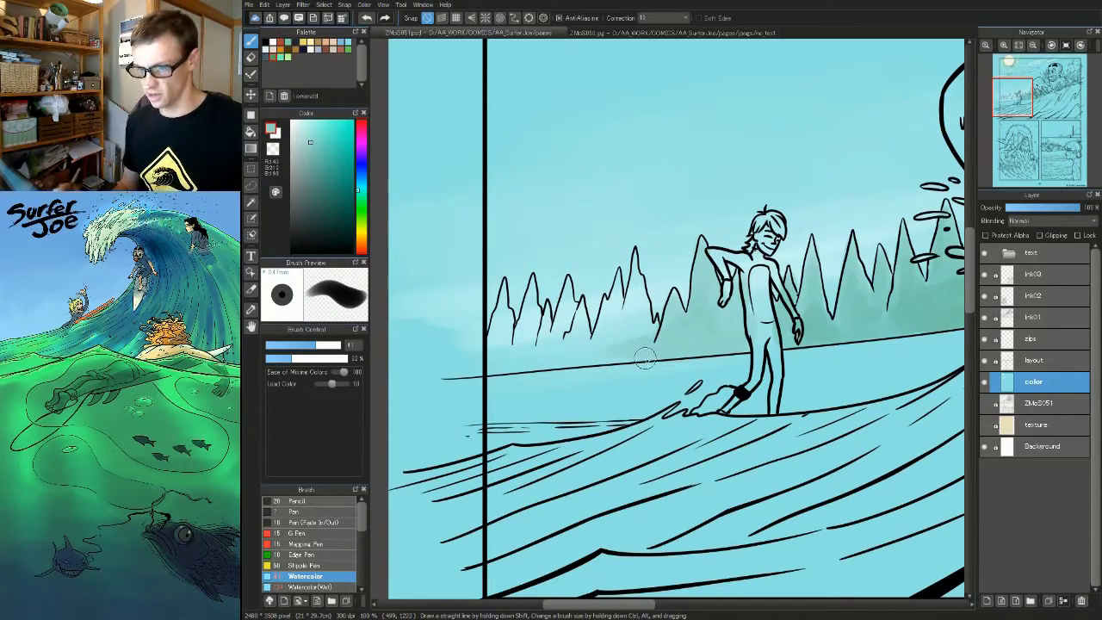
drag(780, 346, 752, 341)
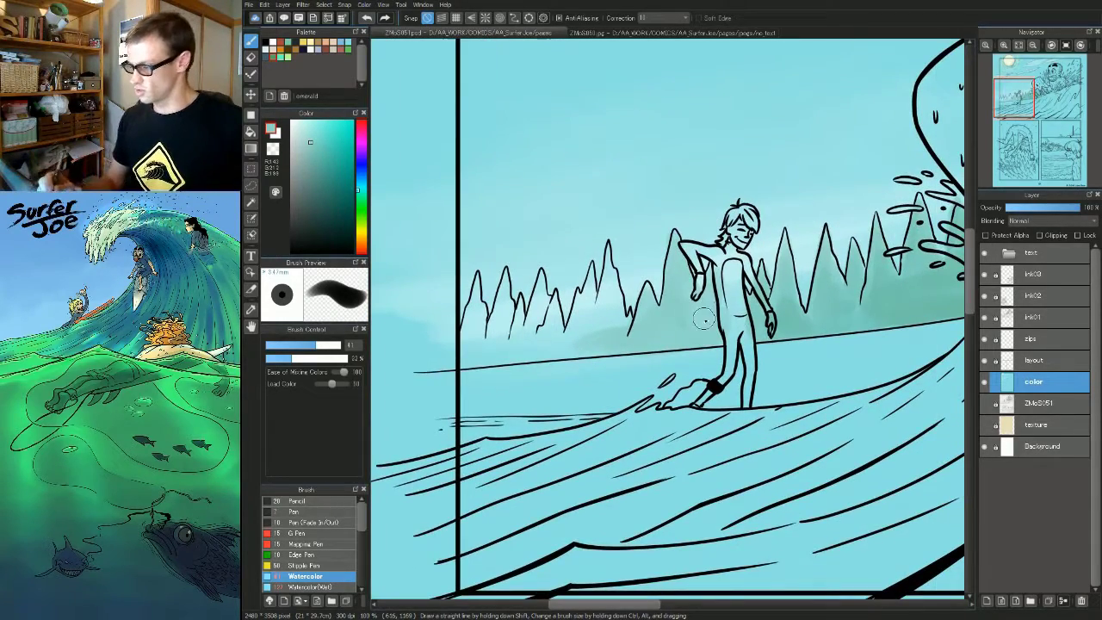
drag(892, 343, 759, 358)
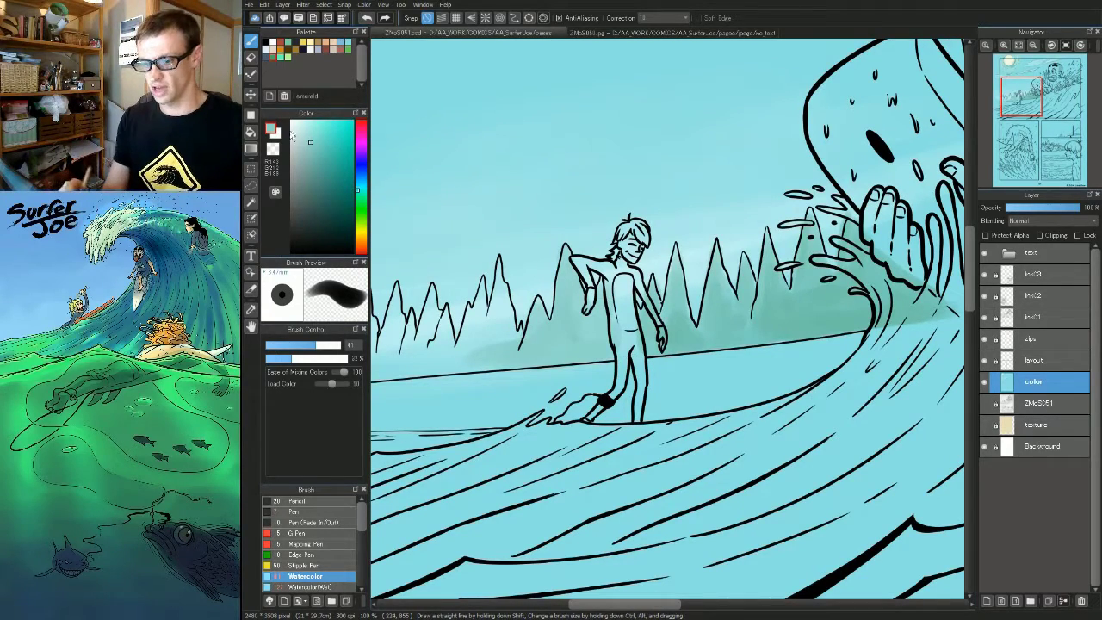
mouse_move(557, 299)
mouse_down()
mouse_move(716, 298)
mouse_move(675, 343)
mouse_up()
- Adjust the brush size and fill the tall tree peaks behind the surfer's back with the lighter blue-green
key(bracketleft)
key(bracketleft)
key(bracketleft)
key(bracketleft)
key(bracketleft)
key(bracketleft)
key(bracketleft)
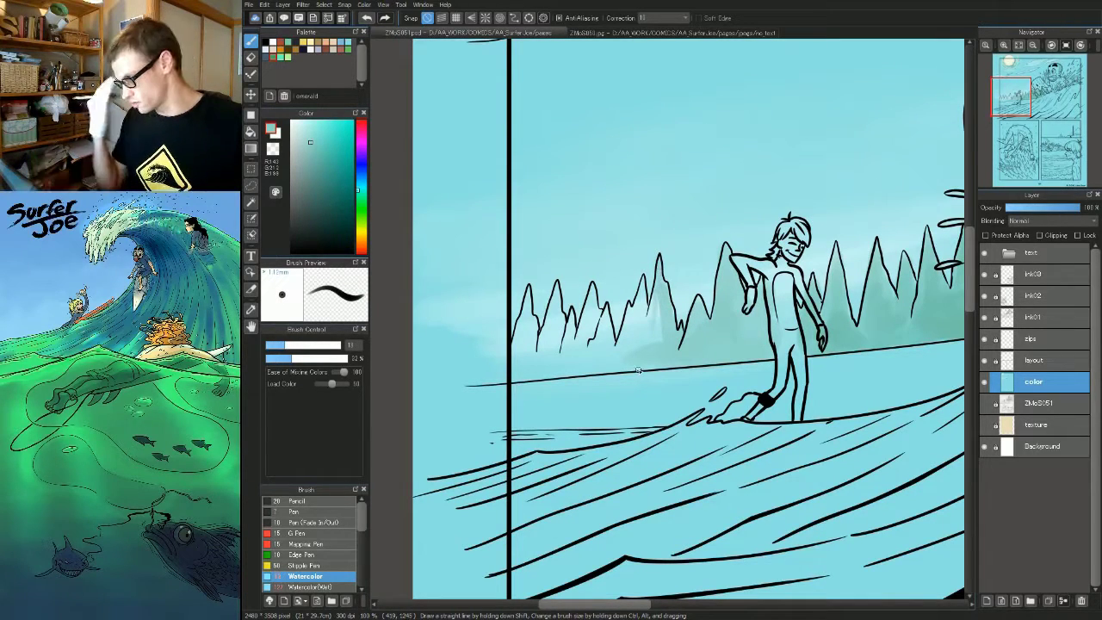
key(bracketright)
key(bracketright)
key(bracketright)
key(bracketright)
mouse_move(653, 303)
mouse_down()
mouse_move(641, 347)
mouse_move(653, 307)
mouse_move(661, 344)
mouse_move(639, 308)
mouse_up()
- Carry the pale blue-green trees and shore out to the panel's left border, and resample the blue-green
key(bracketleft)
key(bracketleft)
key(bracketleft)
key(bracketleft)
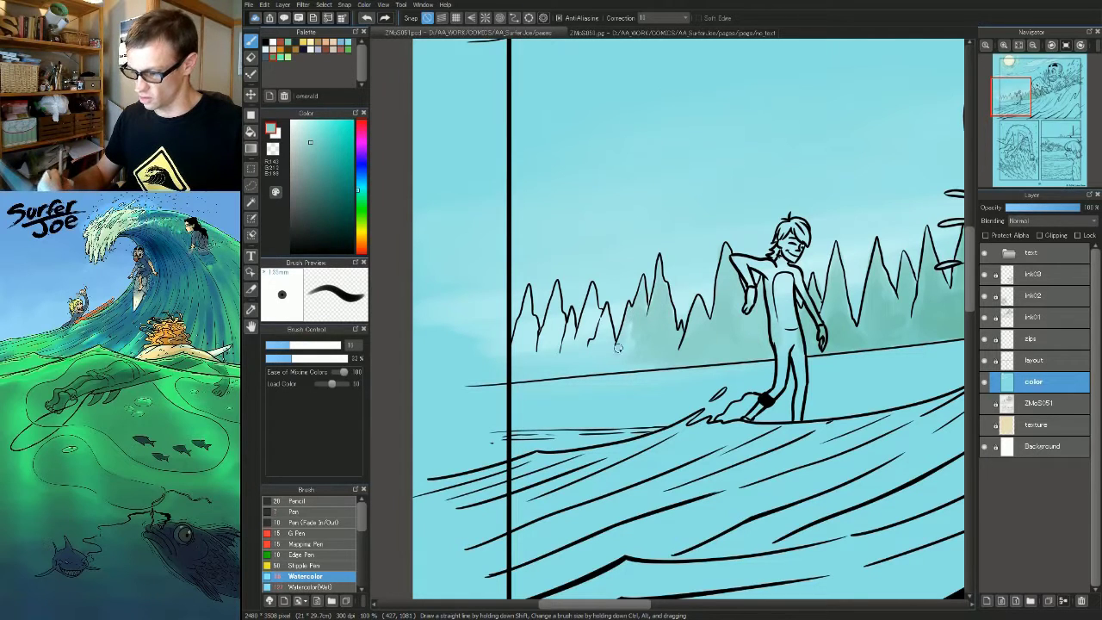
key(bracketright)
key(bracketright)
key(bracketright)
key(bracketright)
drag(563, 364, 500, 375)
mouse_move(644, 329)
mouse_down()
mouse_move(552, 324)
mouse_move(529, 344)
mouse_up()
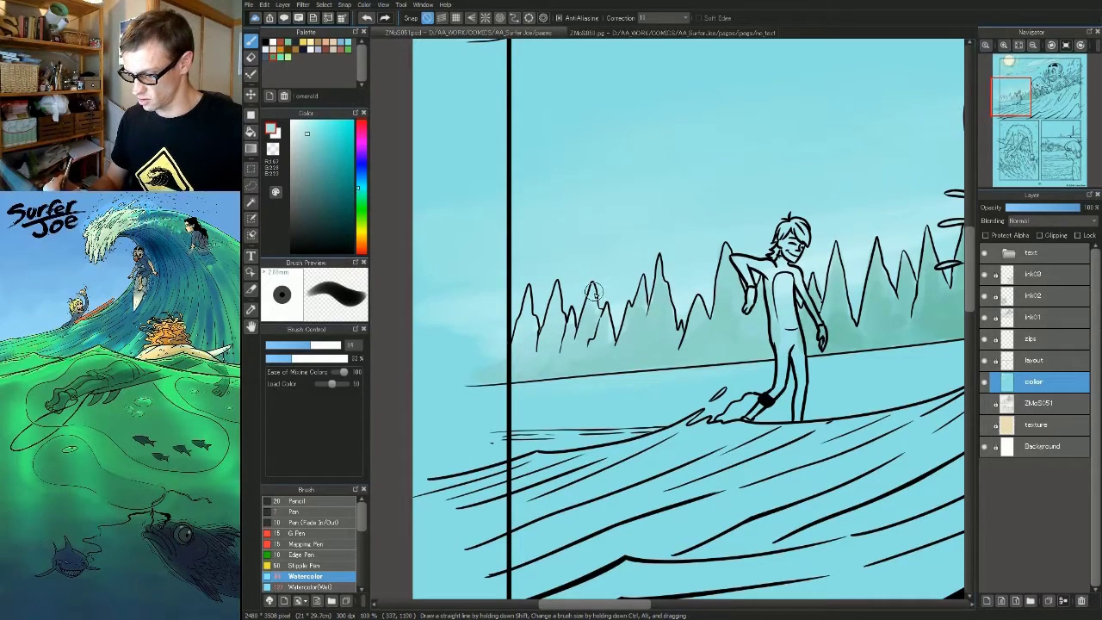
right_click(568, 340)
- Sample the clouds' near-white yellow and highlight the tree edges between the surfer and the splash with a thinner brush
scroll(469, 403, down, 3)
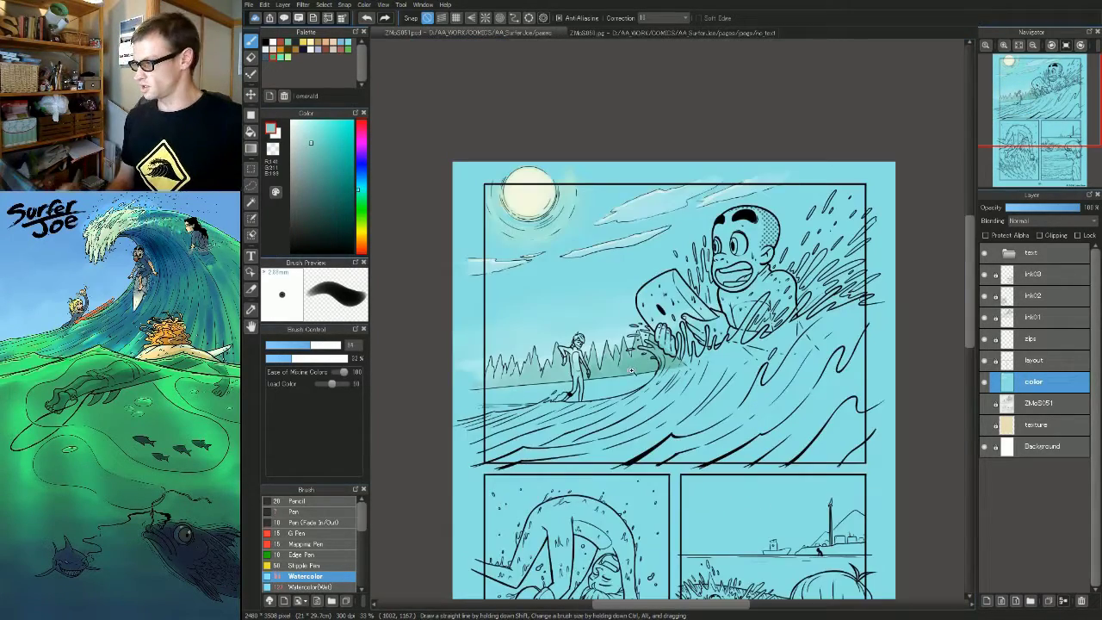
scroll(652, 360, up, 2)
drag(527, 267, 727, 325)
right_click(618, 81)
drag(769, 448, 695, 319)
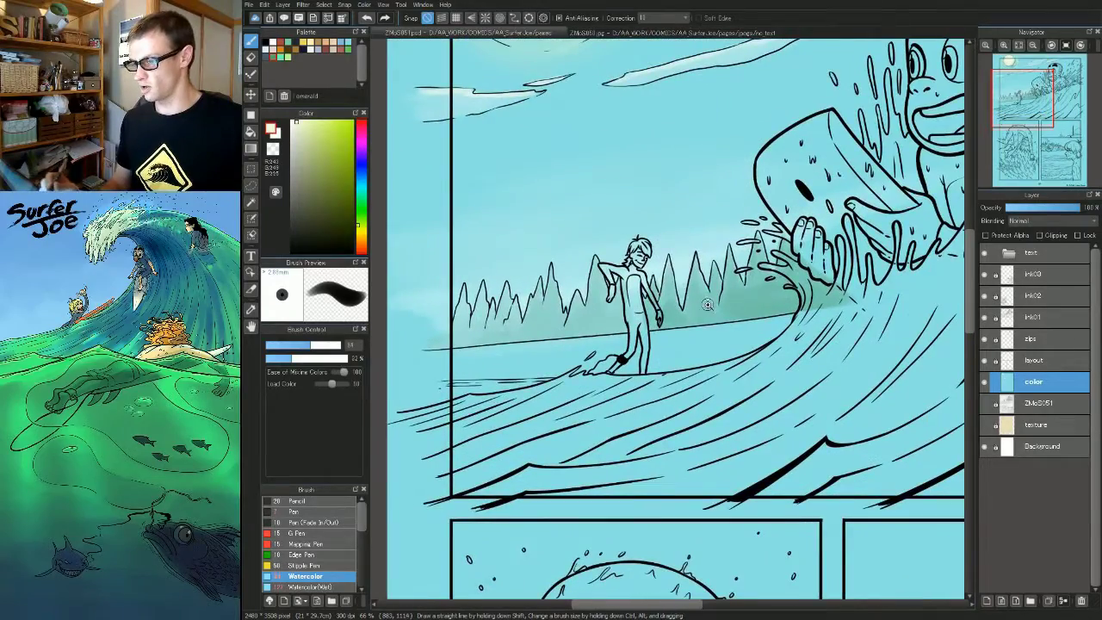
drag(634, 207, 629, 248)
drag(625, 178, 651, 244)
scroll(686, 344, up, 2)
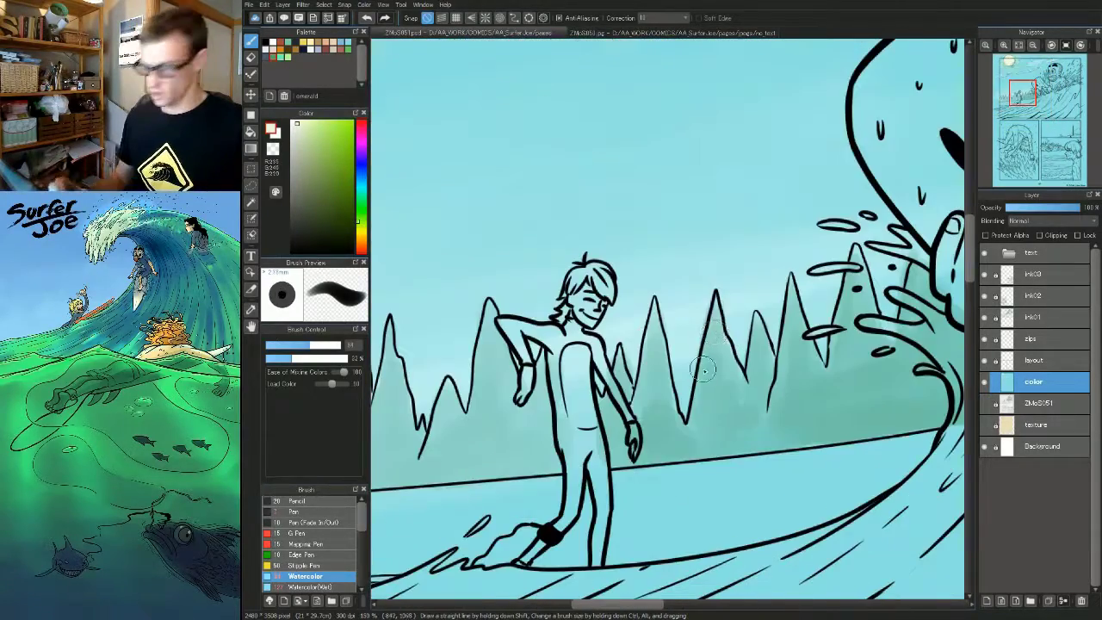
key([)
drag(716, 301, 692, 415)
drag(791, 289, 781, 367)
drag(852, 253, 832, 364)
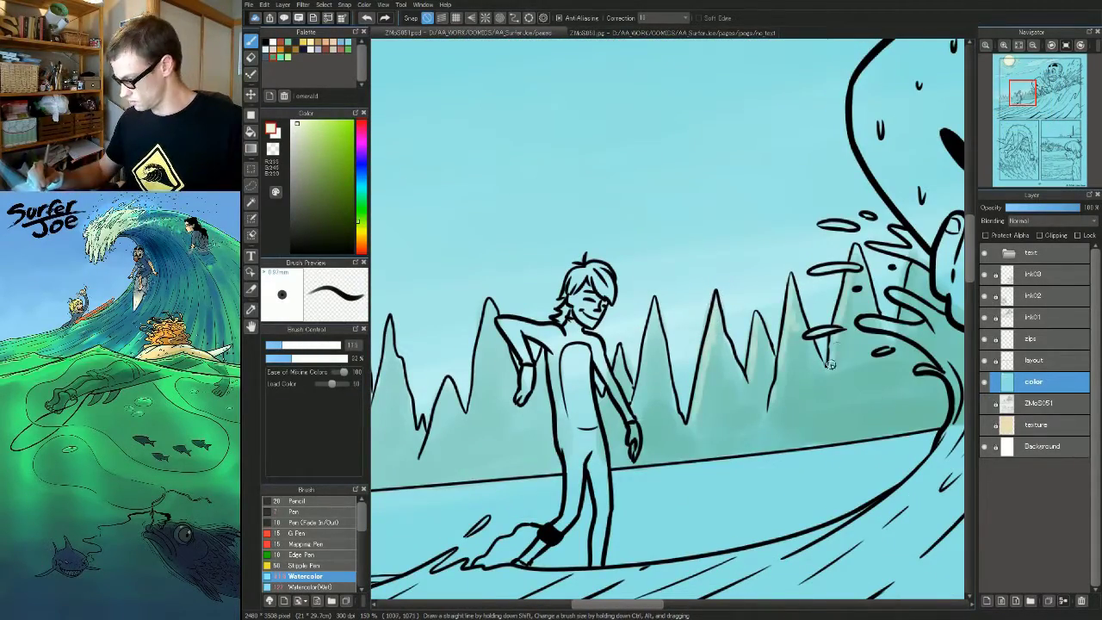
drag(915, 257, 901, 331)
- Add the same thin pale highlights to the distant trees between the panel's left border and the surfer
drag(456, 413, 824, 280)
drag(679, 262, 655, 320)
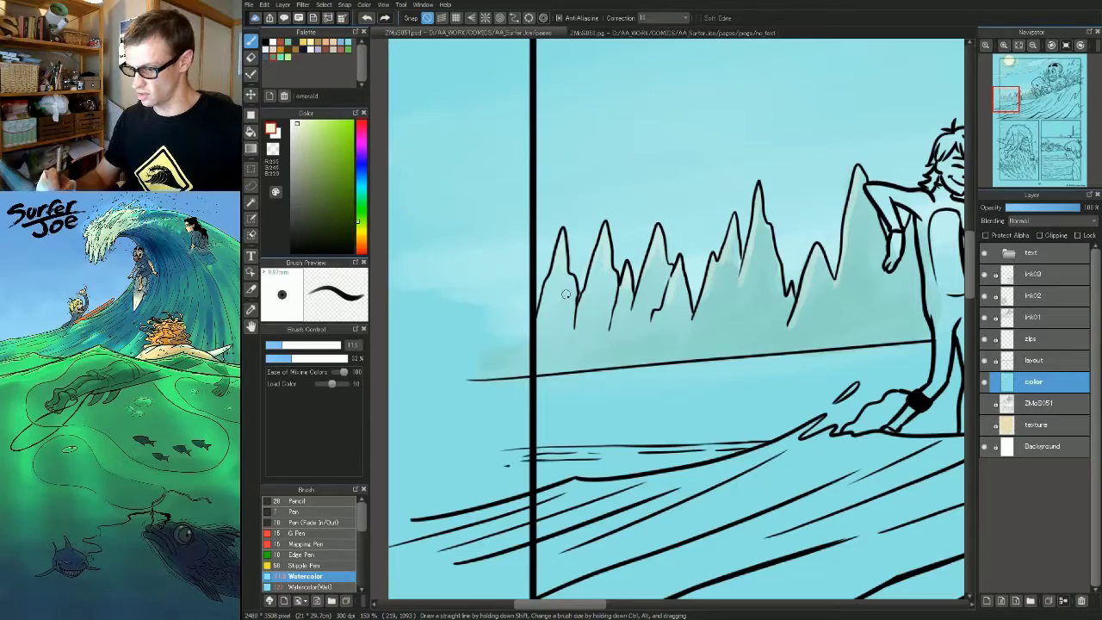
scroll(731, 276, down, 3)
drag(837, 298, 754, 331)
scroll(809, 274, up, 3)
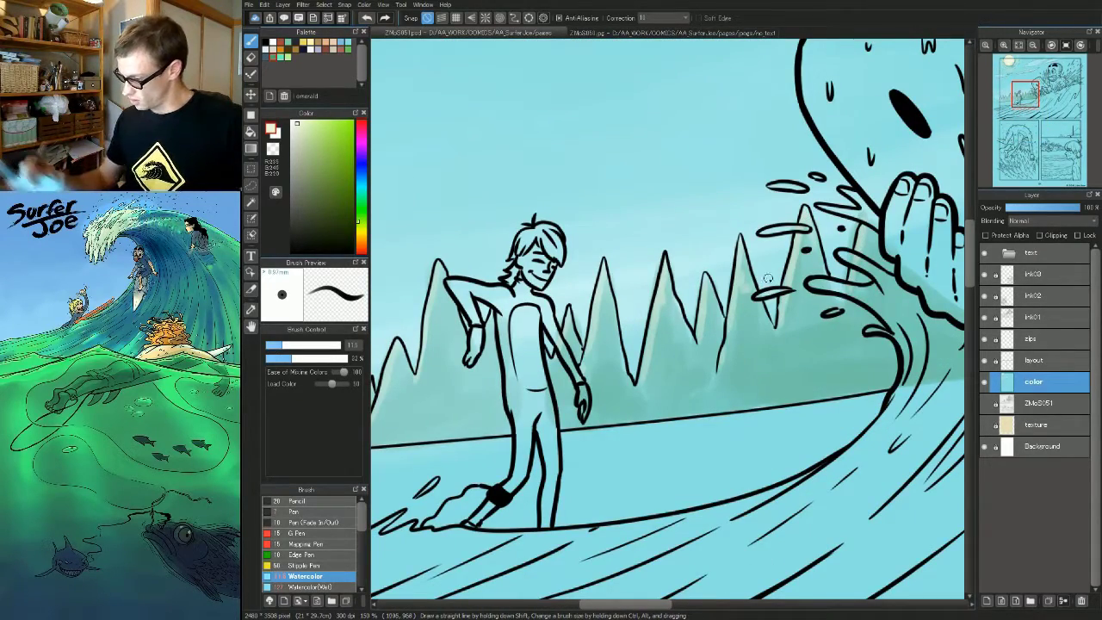
- Tint the flat water below the tree line with mid grey using a much larger brush, sample the blended blue-grey and extend it leftward
scroll(757, 343, down, 3)
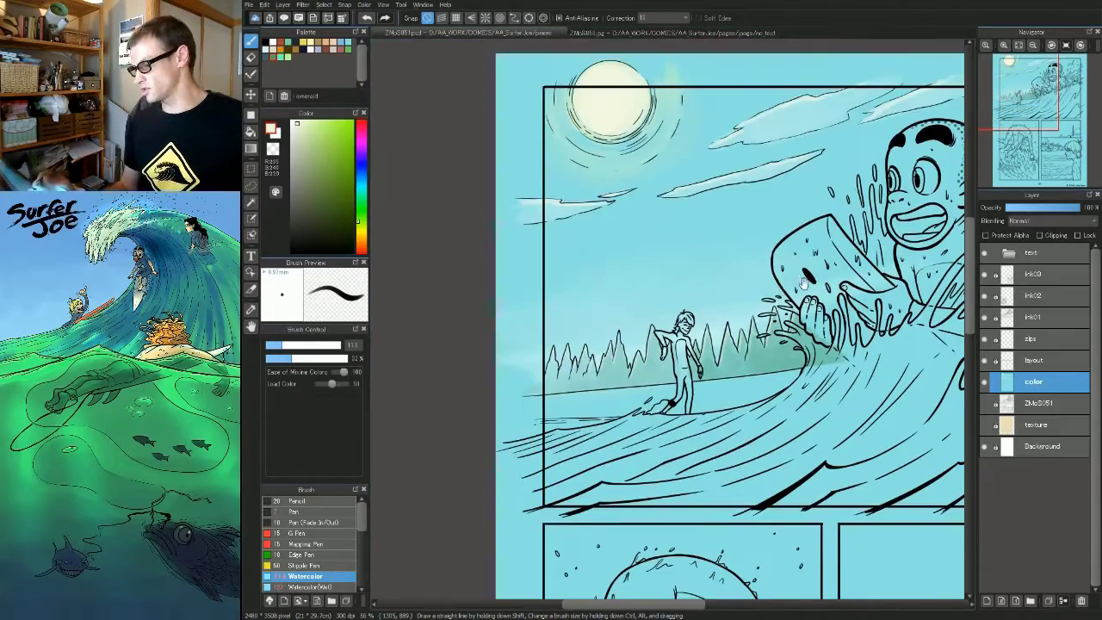
scroll(607, 383, up, 3)
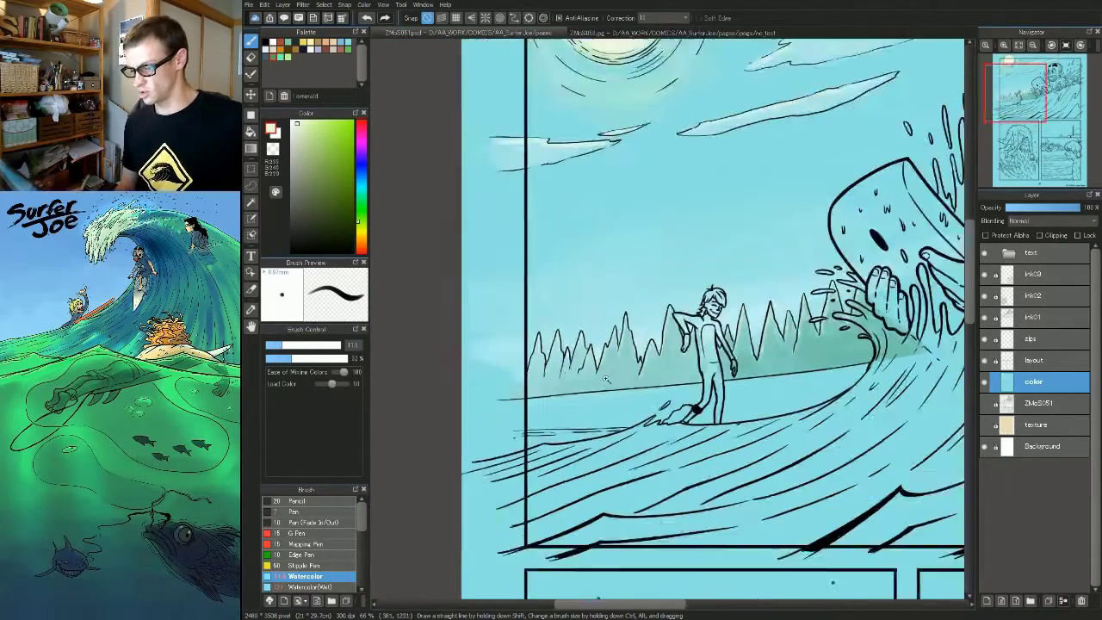
scroll(671, 361, down, 3)
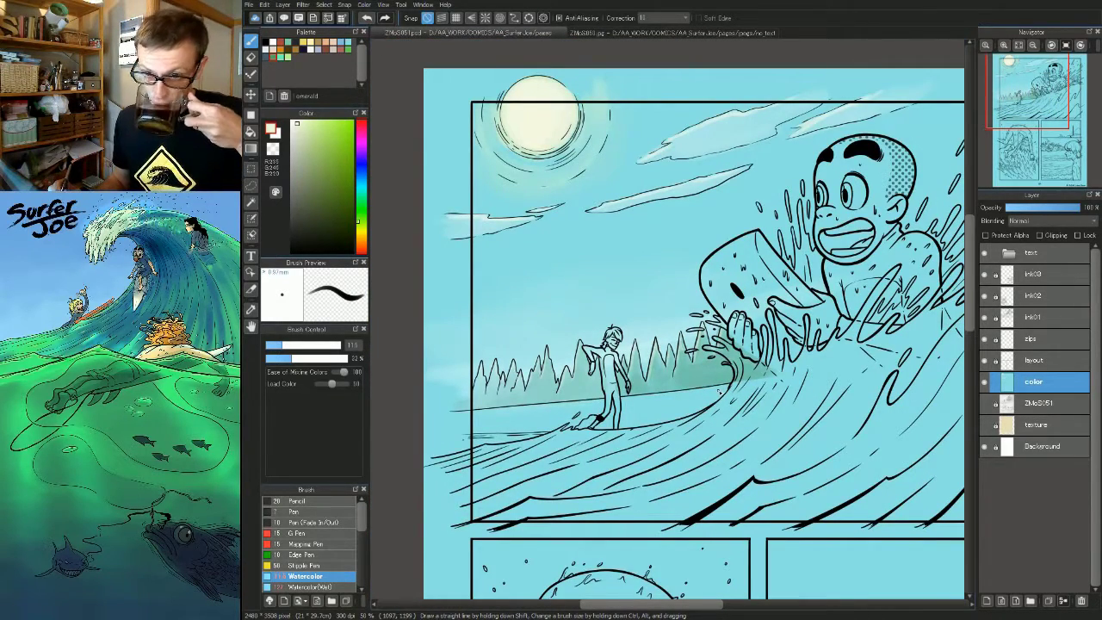
drag(717, 403, 812, 351)
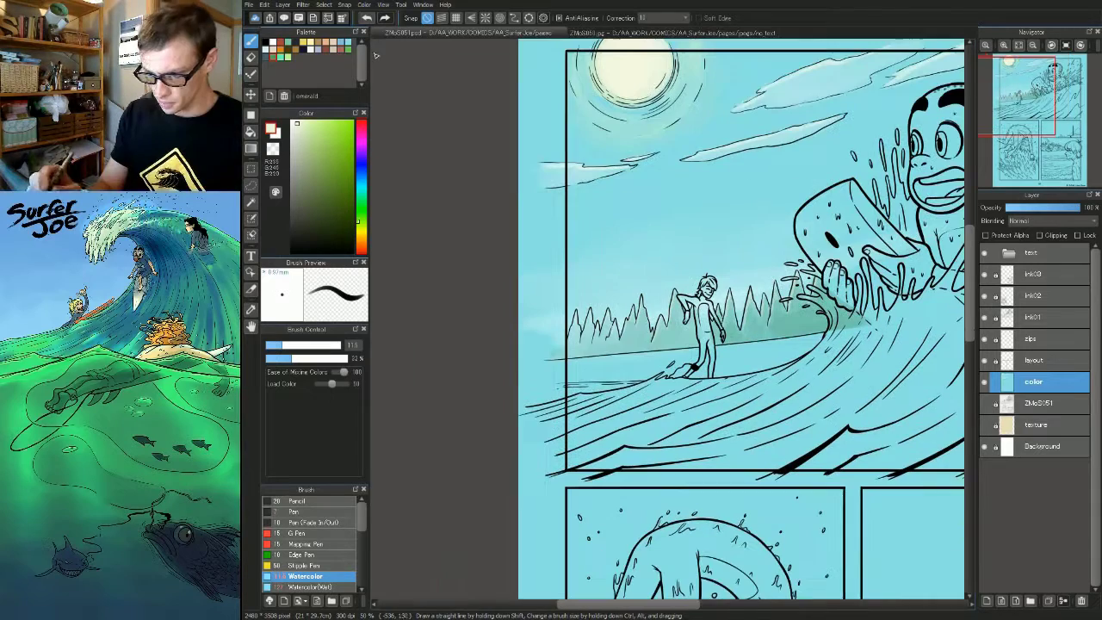
click(292, 161)
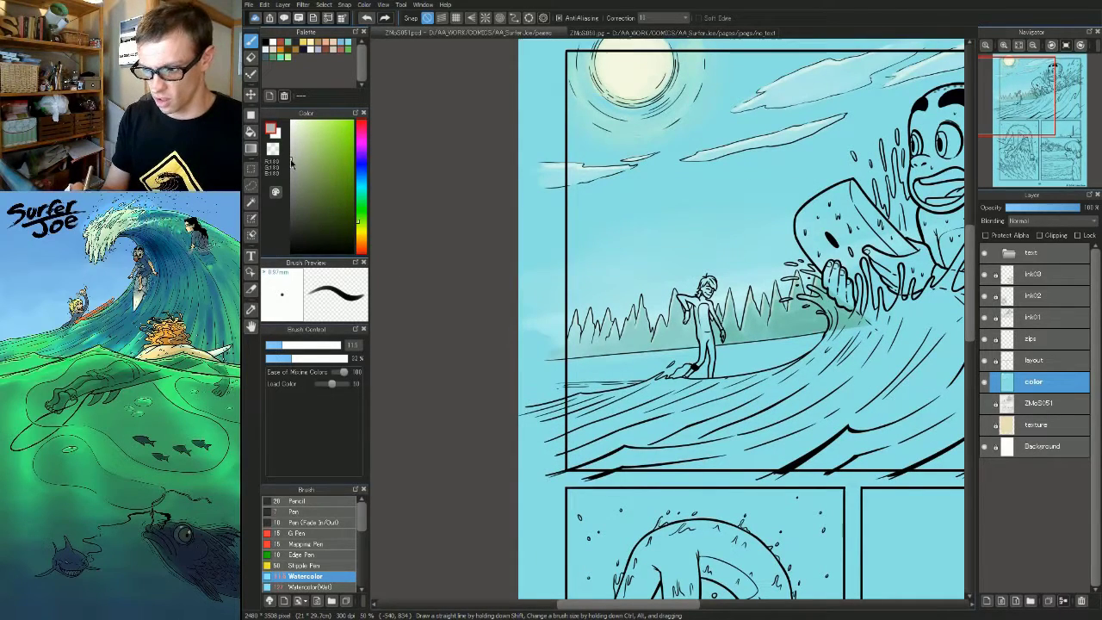
key(])
key(])
key(])
key(])
key(])
key(])
key(])
key(])
key(])
key(])
key(])
key(])
key(])
key(])
key(])
key(])
key(])
key(])
key(])
key(])
key(])
key(])
key(])
drag(809, 346, 782, 355)
alt+click(782, 354)
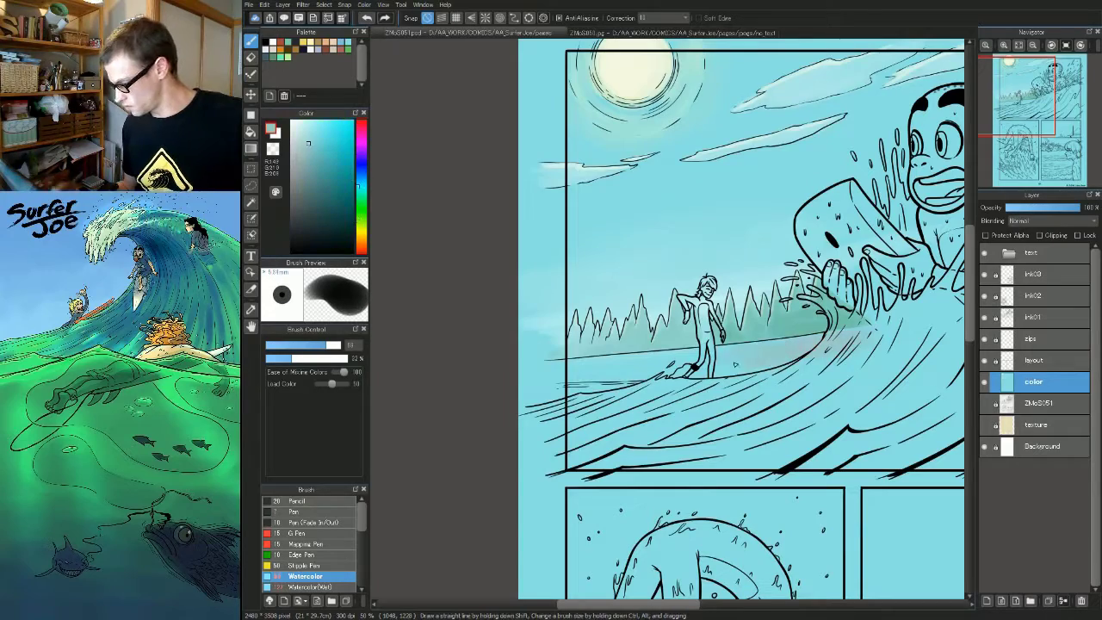
drag(732, 390, 840, 358)
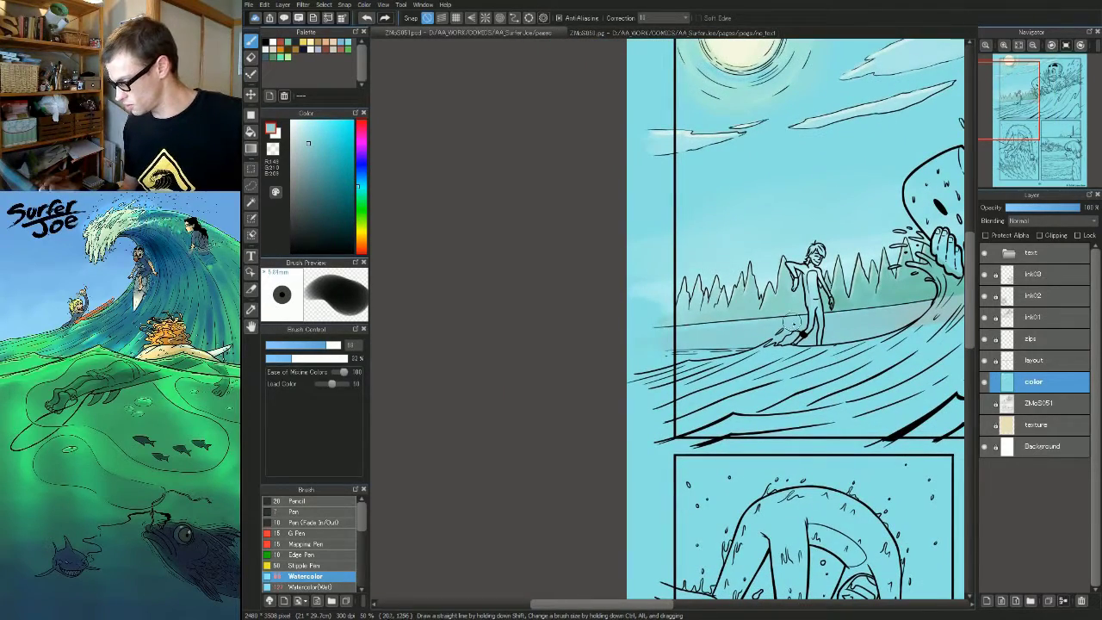
- Choose the water base color and lay a dark blue patch on the first panel's wave at lower right, enlarging the brush
scroll(691, 333, down, 3)
drag(819, 354, 774, 348)
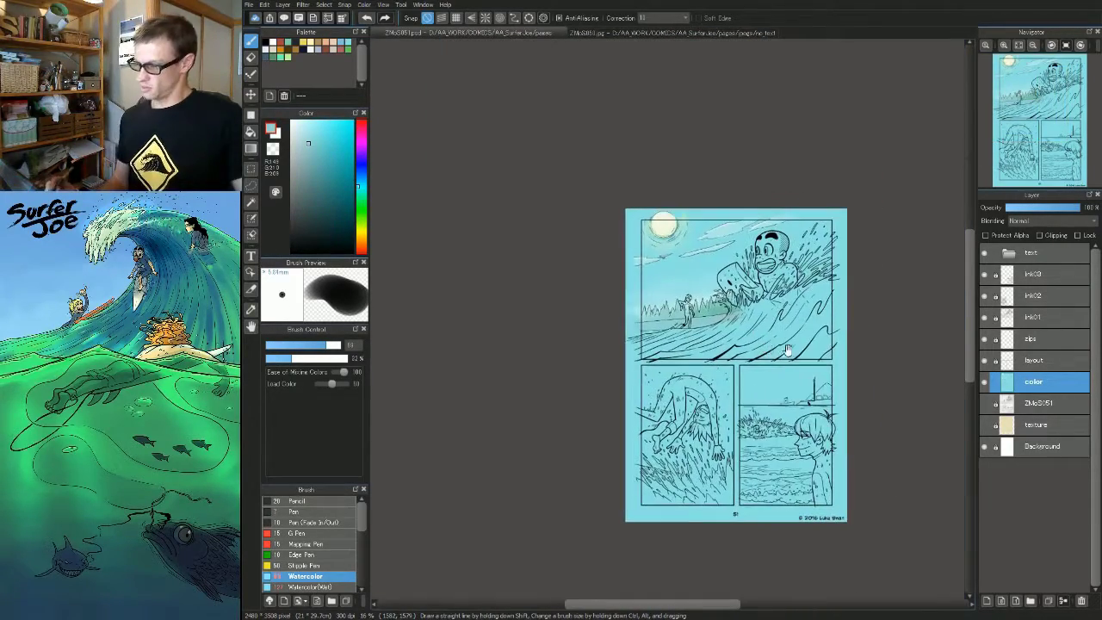
scroll(828, 334, up, 3)
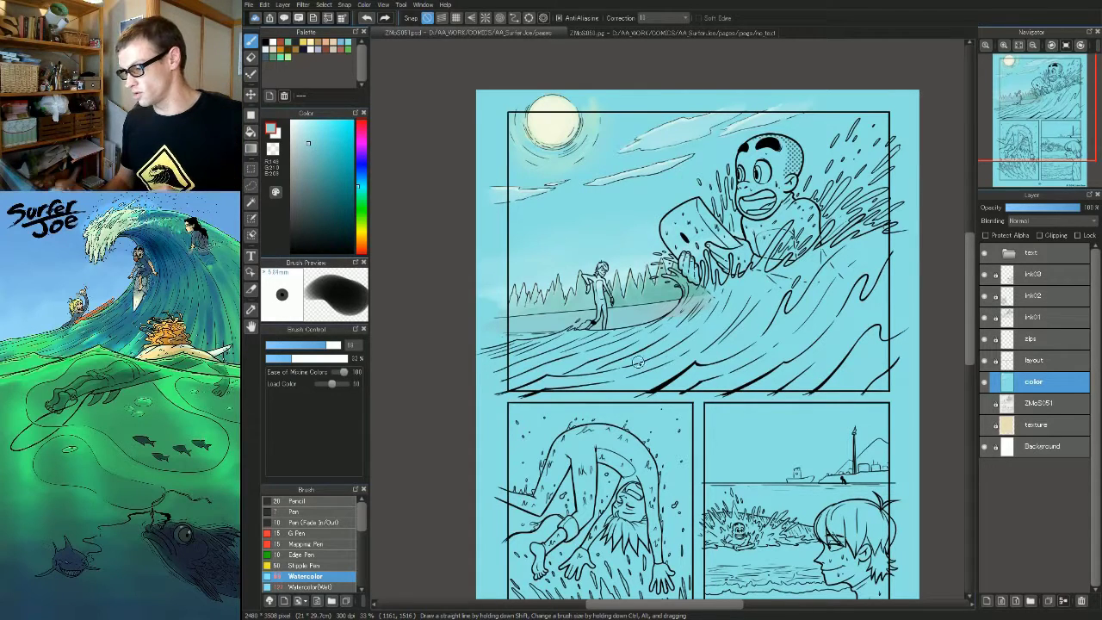
click(266, 57)
mouse_move(828, 294)
mouse_down()
mouse_move(773, 363)
mouse_move(847, 327)
mouse_up()
drag(827, 379, 854, 365)
key(bracketright)
key(bracketright)
key(bracketright)
key(bracketright)
mouse_move(775, 351)
mouse_down()
mouse_move(843, 326)
mouse_move(778, 351)
mouse_up()
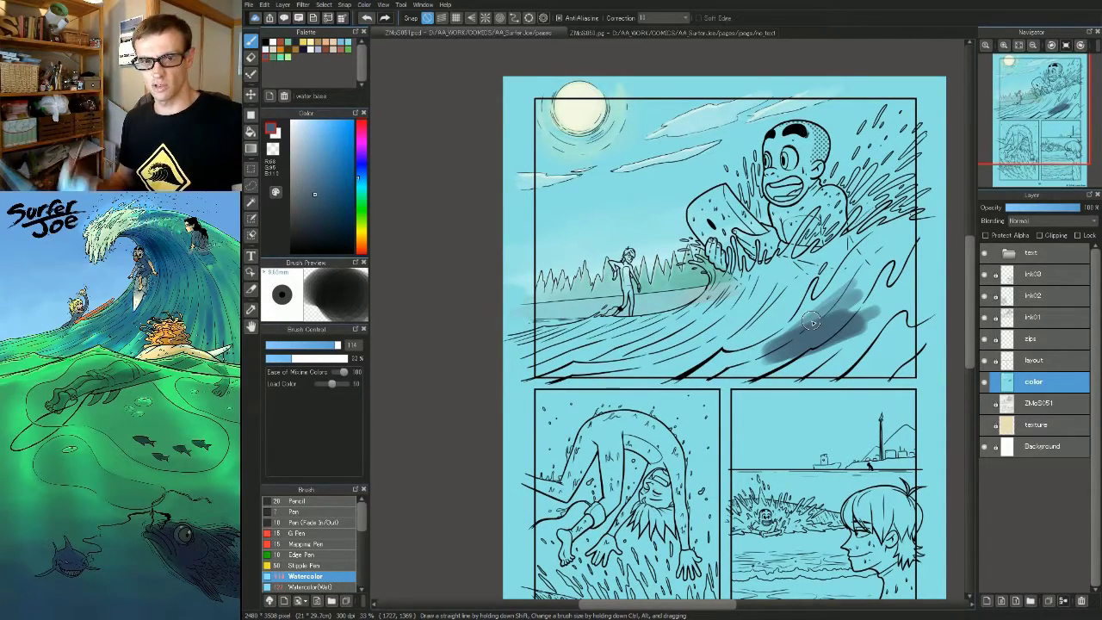
- Spread the water base color along the wave's foot from the right edge to the panel's lower left corner
mouse_move(813, 344)
mouse_down()
mouse_move(881, 309)
mouse_move(871, 326)
mouse_move(798, 352)
mouse_move(876, 239)
mouse_move(777, 360)
mouse_move(897, 252)
mouse_move(855, 322)
mouse_move(942, 287)
mouse_move(872, 342)
mouse_move(887, 300)
mouse_move(900, 288)
mouse_move(924, 290)
mouse_move(908, 332)
mouse_move(913, 358)
mouse_move(872, 378)
mouse_move(723, 337)
mouse_move(637, 374)
mouse_move(731, 312)
mouse_move(600, 374)
mouse_move(569, 377)
mouse_up()
key(bracketright)
key(bracketright)
key(bracketright)
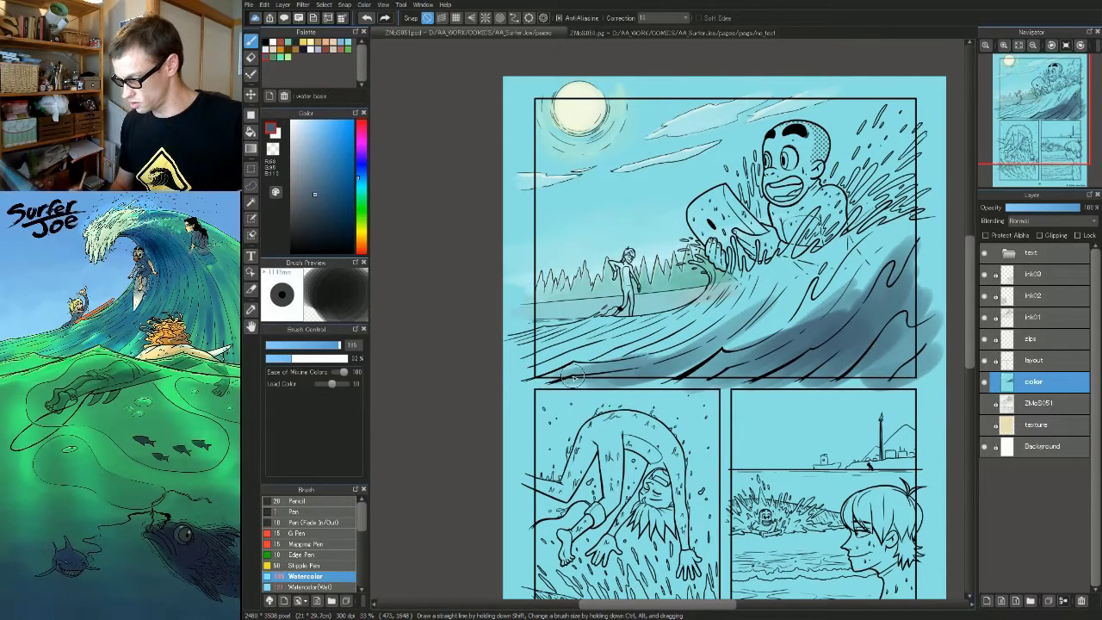
drag(803, 291, 699, 368)
key(bracketleft)
key(bracketleft)
drag(551, 368, 668, 332)
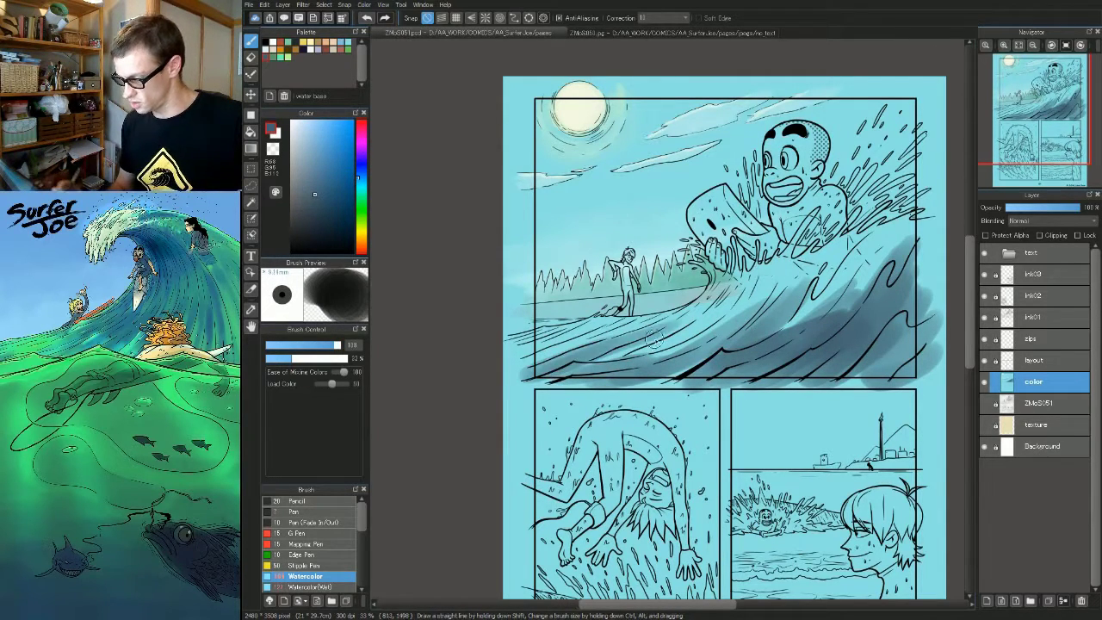
- Brush the water base color up the wave's curved face toward the splash and across the left swell with a smaller brush
key(bracketleft)
key(bracketleft)
key(bracketleft)
drag(608, 356, 721, 299)
drag(675, 345, 738, 289)
mouse_move(644, 356)
mouse_down()
mouse_move(718, 314)
mouse_move(629, 353)
mouse_move(740, 293)
mouse_move(534, 348)
mouse_move(613, 293)
mouse_up()
mouse_move(824, 303)
mouse_down()
mouse_move(890, 244)
mouse_move(826, 315)
mouse_move(915, 225)
mouse_move(848, 266)
mouse_move(782, 336)
mouse_move(858, 255)
mouse_move(849, 227)
mouse_move(861, 211)
mouse_move(807, 289)
mouse_move(887, 221)
mouse_up()
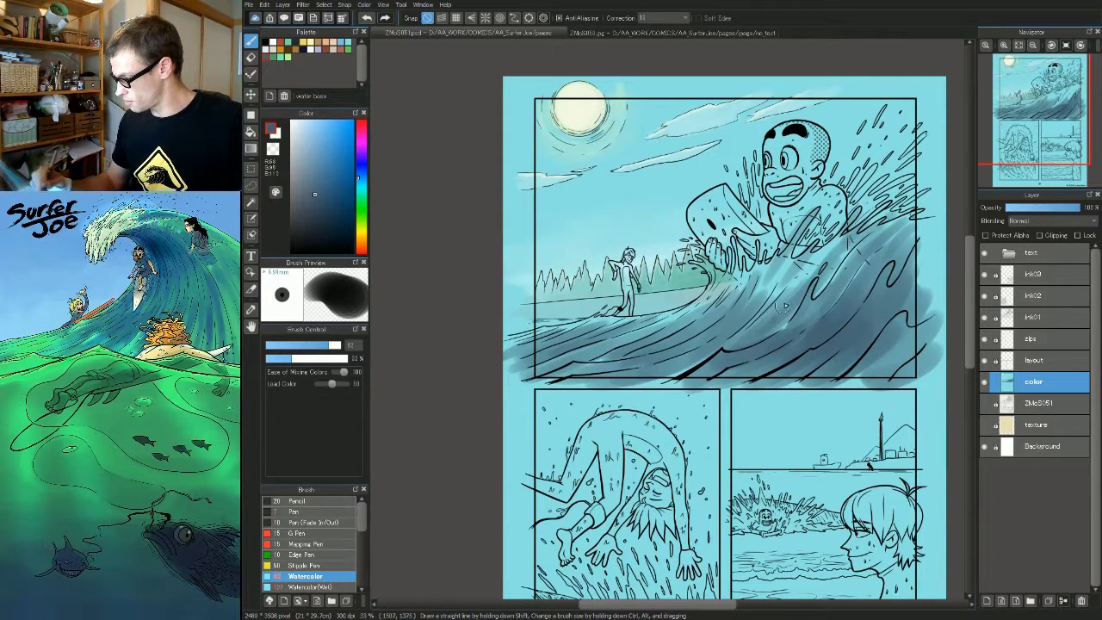
- Fill the light gaps in the wave's face below the splash and along its right side with water base
drag(777, 315, 871, 322)
mouse_move(732, 384)
mouse_down()
mouse_move(725, 366)
mouse_move(630, 384)
mouse_move(743, 334)
mouse_move(603, 371)
mouse_move(568, 375)
mouse_move(637, 357)
mouse_move(579, 347)
mouse_move(568, 368)
mouse_move(602, 364)
mouse_move(517, 370)
mouse_move(515, 348)
mouse_move(543, 331)
mouse_move(640, 324)
mouse_move(730, 289)
mouse_move(689, 331)
mouse_up()
mouse_move(731, 272)
mouse_down()
mouse_move(718, 303)
mouse_move(695, 304)
mouse_up()
drag(737, 274, 717, 307)
mouse_move(794, 245)
mouse_down()
mouse_move(780, 271)
mouse_move(723, 303)
mouse_up()
drag(734, 258, 714, 332)
drag(775, 265, 745, 339)
drag(879, 353, 856, 377)
drag(930, 342, 900, 372)
mouse_move(918, 258)
mouse_down()
mouse_move(921, 244)
mouse_move(909, 270)
mouse_up()
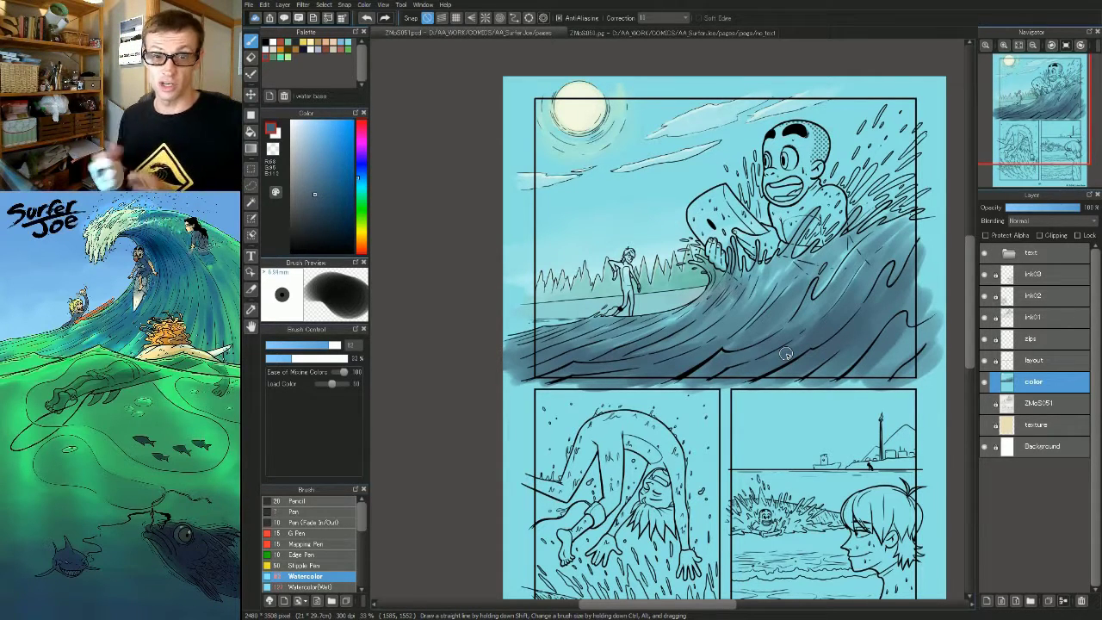
- Deepen the dark blue over the wave's middle and lower right with more water base strokes along the ink lines
mouse_move(709, 327)
mouse_down()
mouse_move(652, 349)
mouse_move(708, 322)
mouse_up()
drag(862, 377, 925, 324)
mouse_move(817, 351)
mouse_down()
mouse_move(796, 360)
mouse_move(912, 258)
mouse_move(908, 325)
mouse_up()
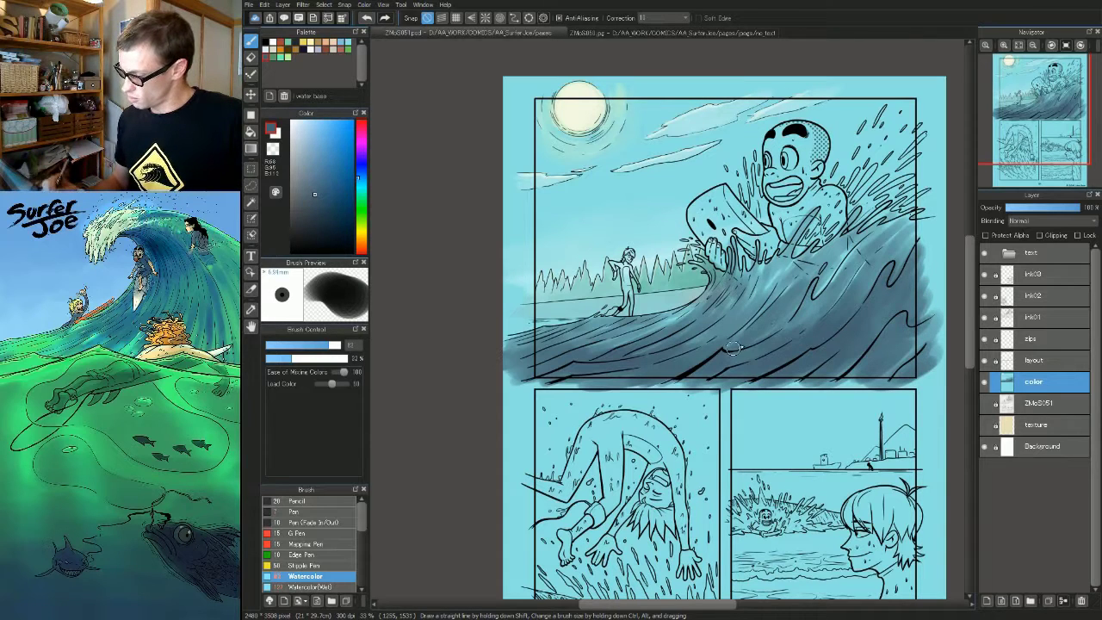
mouse_move(772, 289)
mouse_down()
mouse_move(733, 327)
mouse_move(638, 366)
mouse_move(592, 350)
mouse_up()
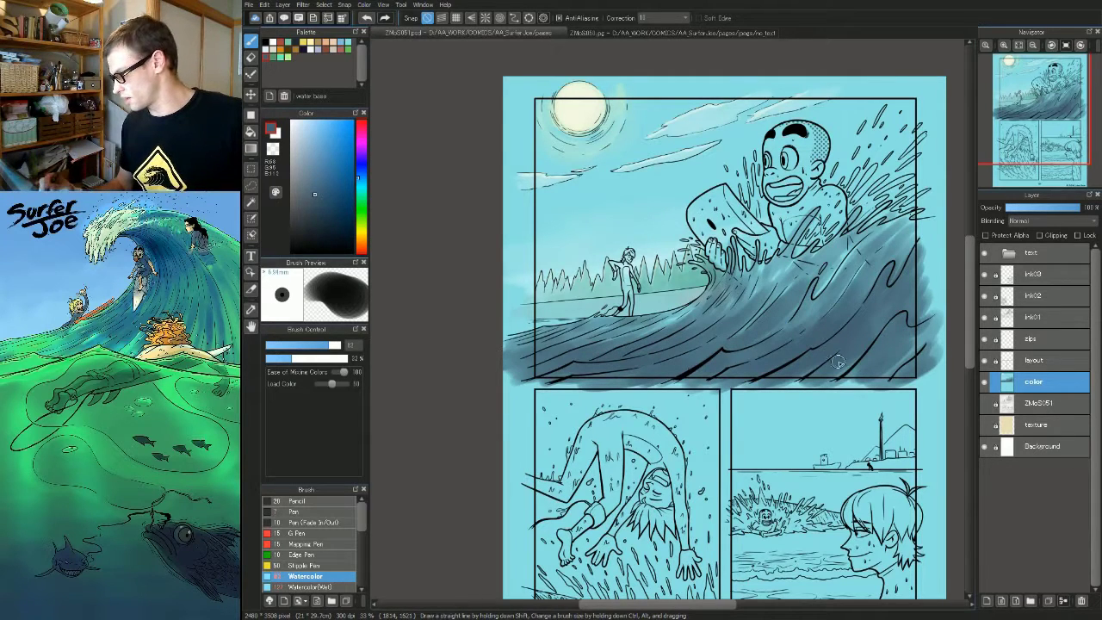
mouse_move(874, 369)
mouse_down()
mouse_move(936, 314)
mouse_move(891, 343)
mouse_up()
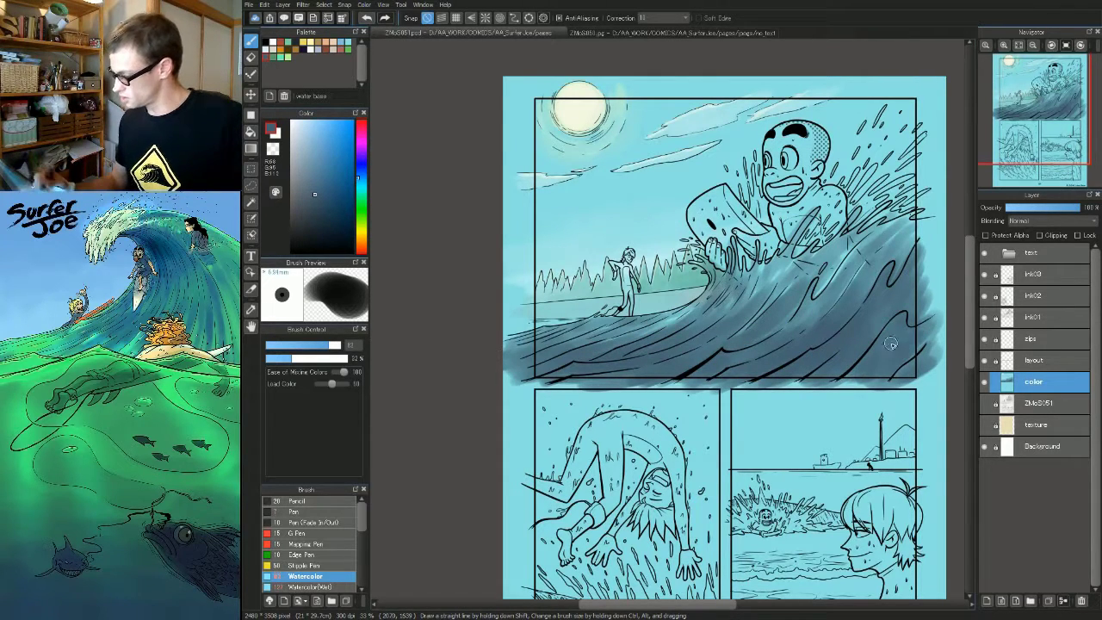
- Darken the wave's right edge and its crest beneath the large spray with the water base color
scroll(900, 313, down, 2)
scroll(789, 317, up, 2)
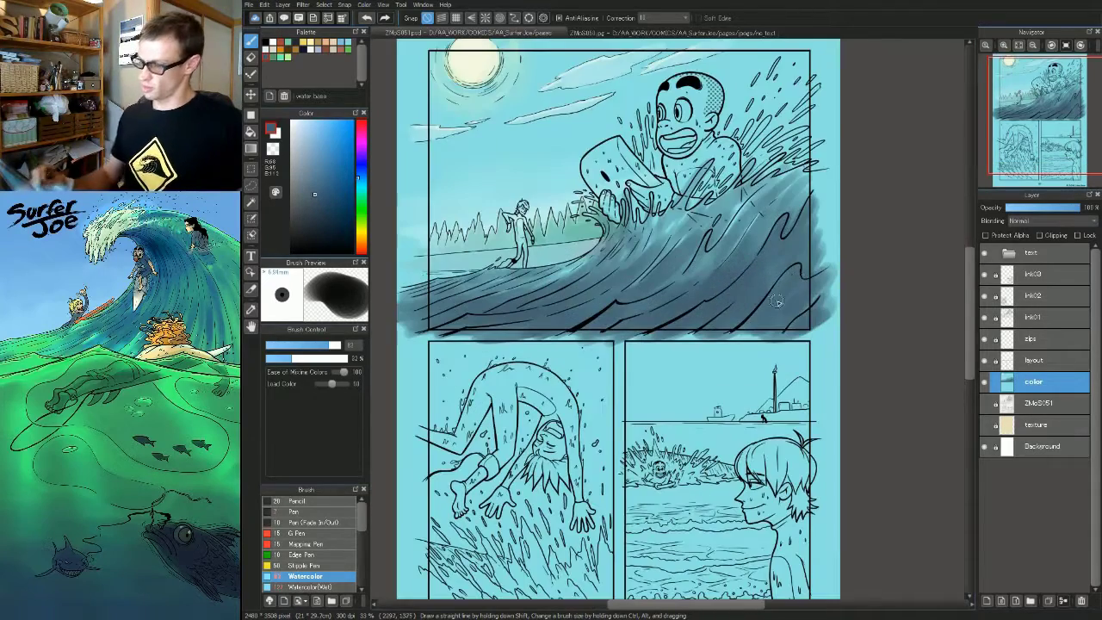
drag(792, 272, 764, 333)
drag(822, 198, 813, 237)
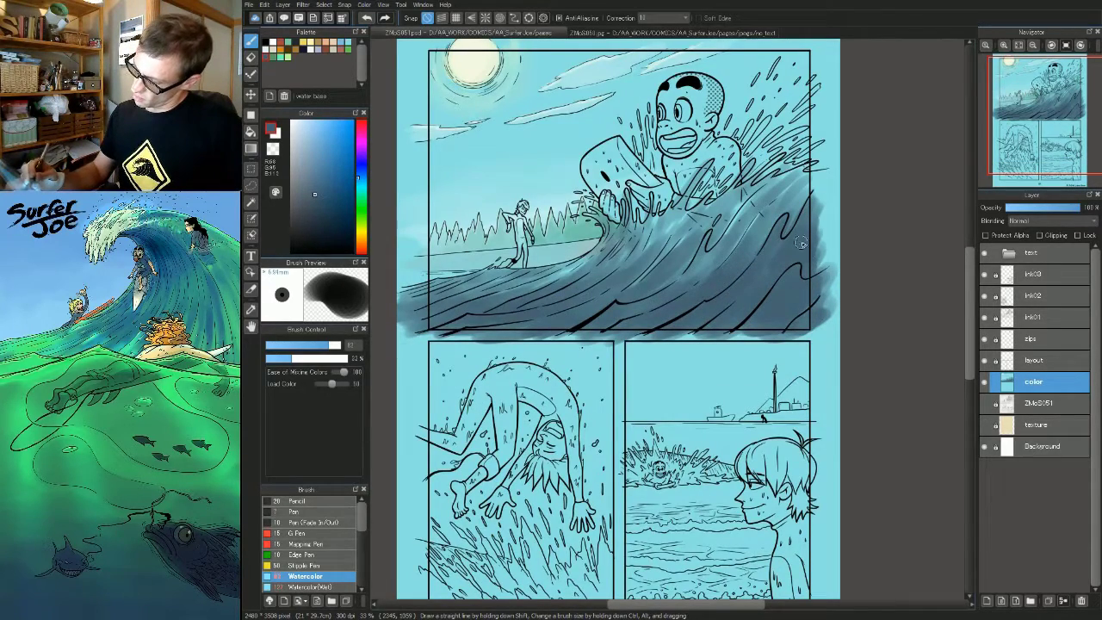
mouse_move(806, 187)
mouse_down()
mouse_move(789, 230)
mouse_move(800, 187)
mouse_move(725, 251)
mouse_up()
drag(750, 206, 782, 183)
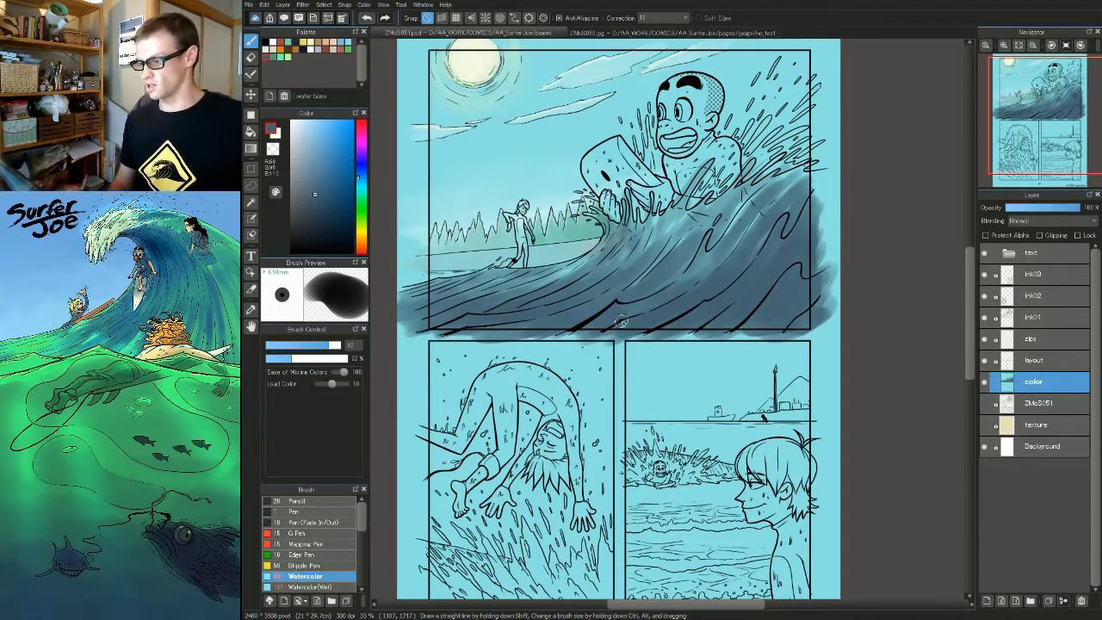
- Choose emerald, reduce the brush size and lay a vertical stroke in the margin beside the wave's right edge
click(275, 58)
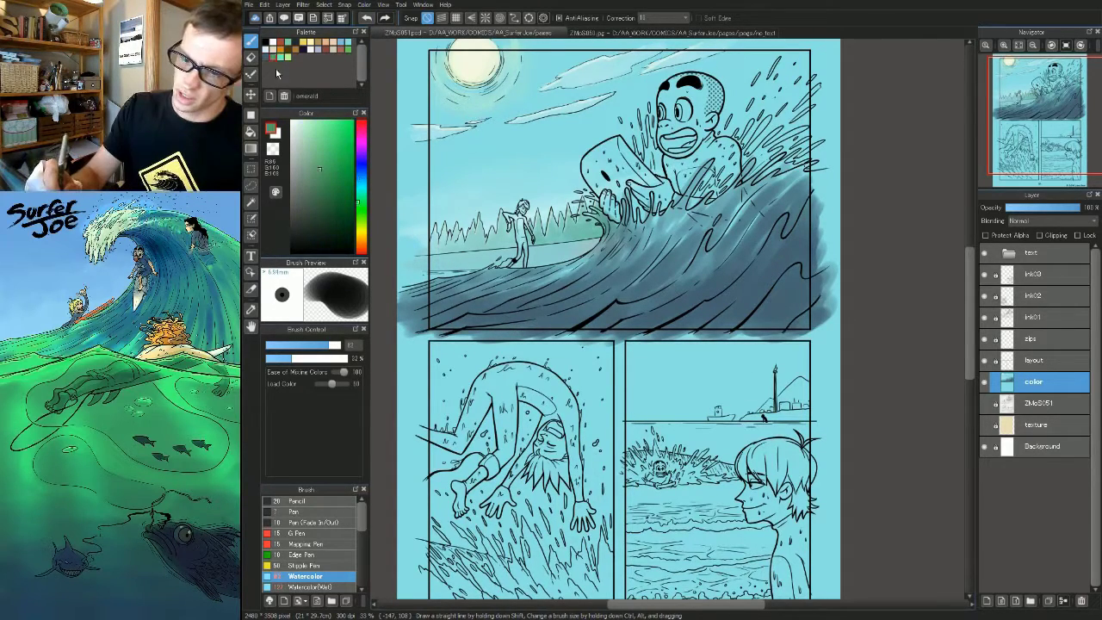
key(bracketleft)
key(bracketleft)
drag(829, 180, 830, 241)
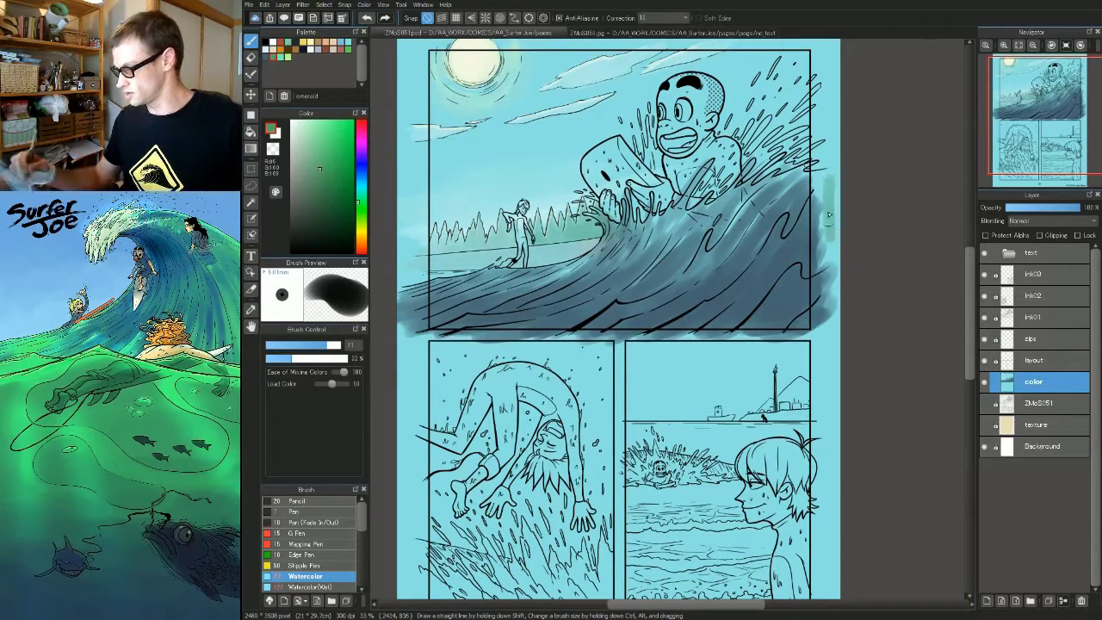
- Undo the margin stroke, then paint emerald streaks along the ink lines at the wave's lower right and its outer edge
key(ctrl+z)
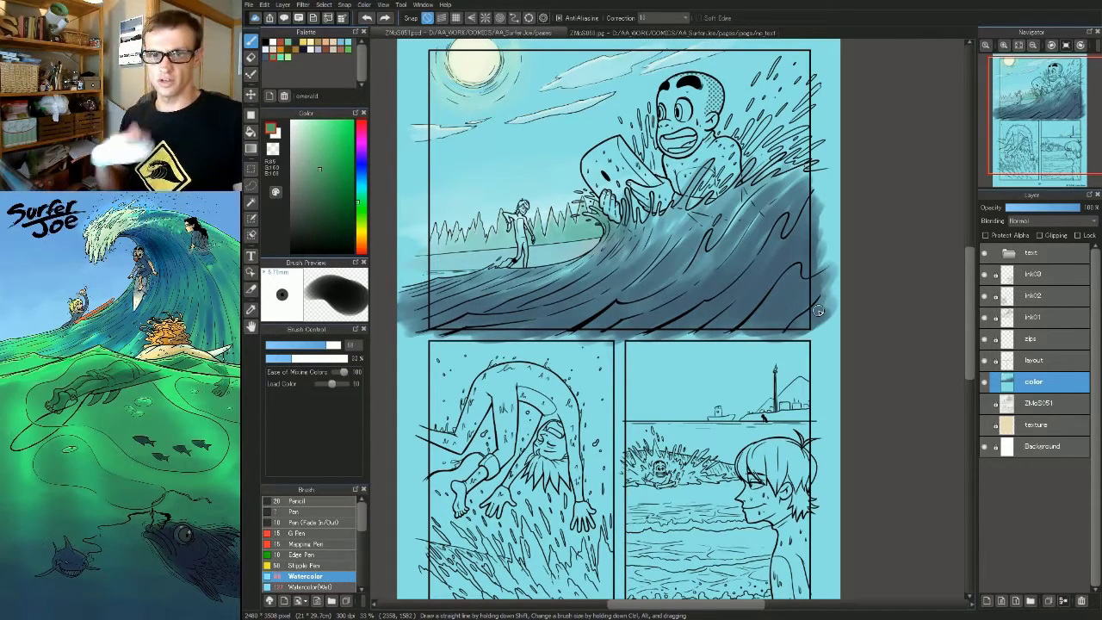
drag(777, 293, 766, 295)
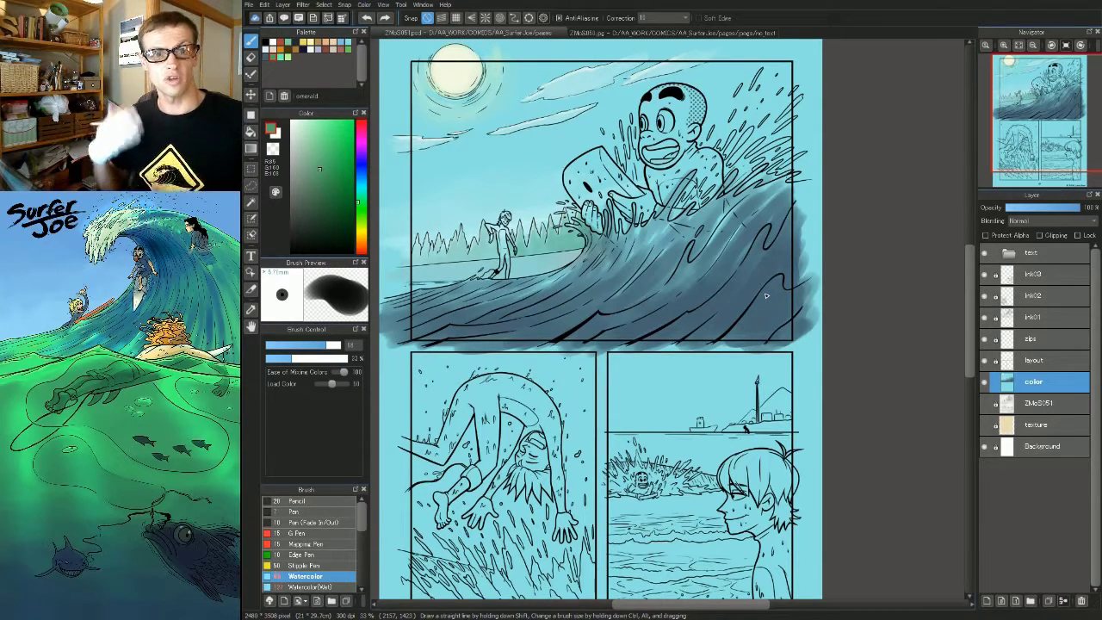
scroll(606, 308, up, 1)
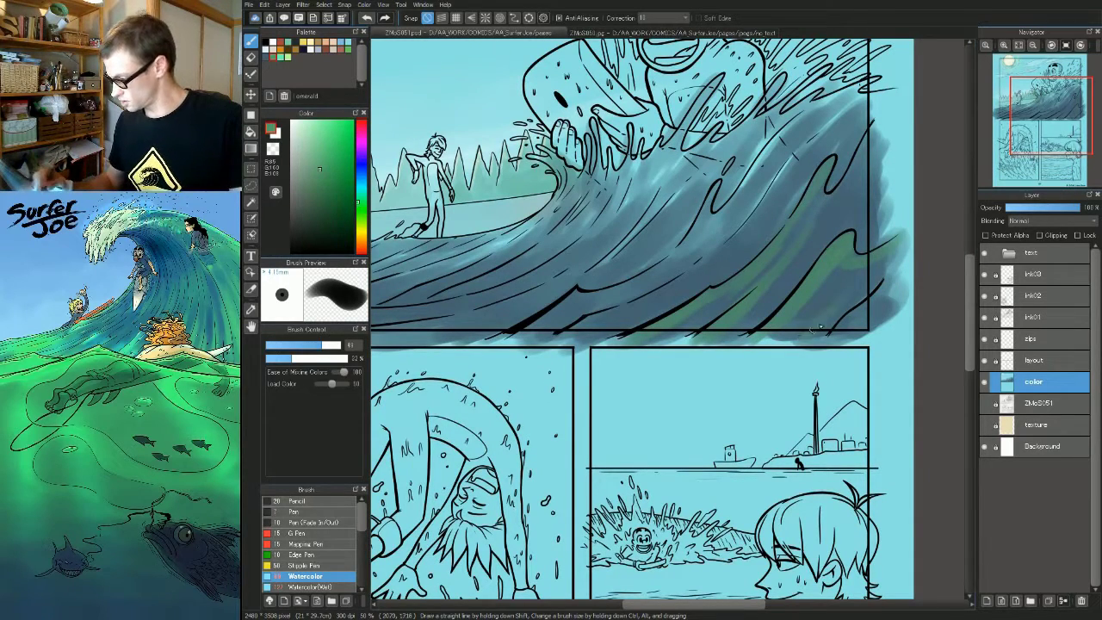
drag(802, 338, 866, 279)
drag(732, 338, 817, 179)
drag(871, 137, 883, 117)
drag(883, 184, 904, 152)
- Reduce the brush size and paint thinner emerald streaks across the lower middle of the wave
key(bracketleft)
key(bracketleft)
key(bracketleft)
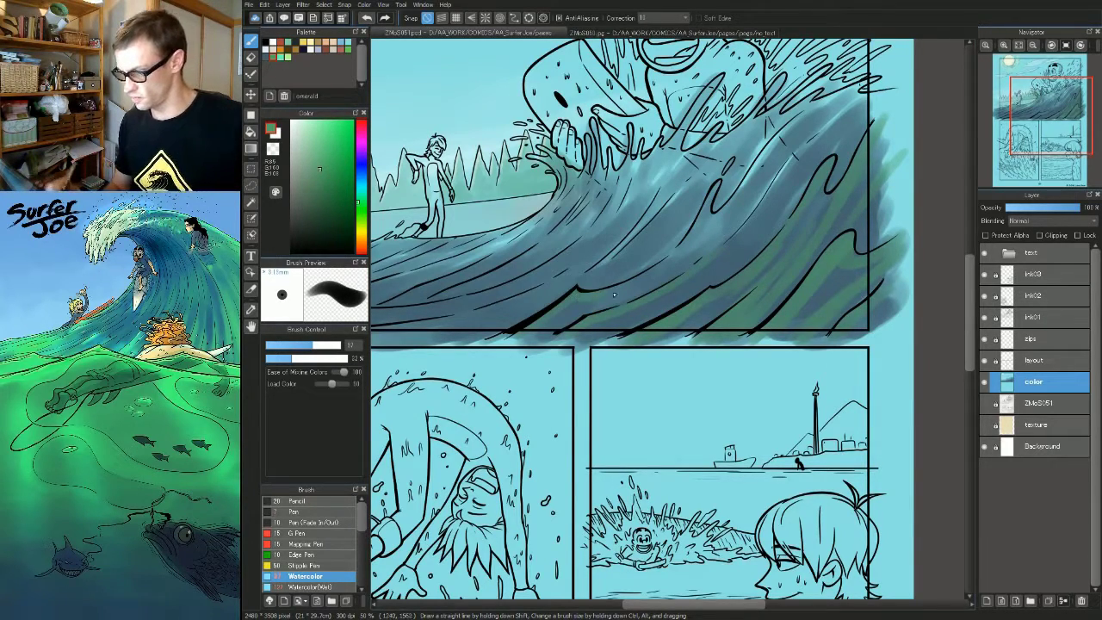
drag(767, 205, 740, 282)
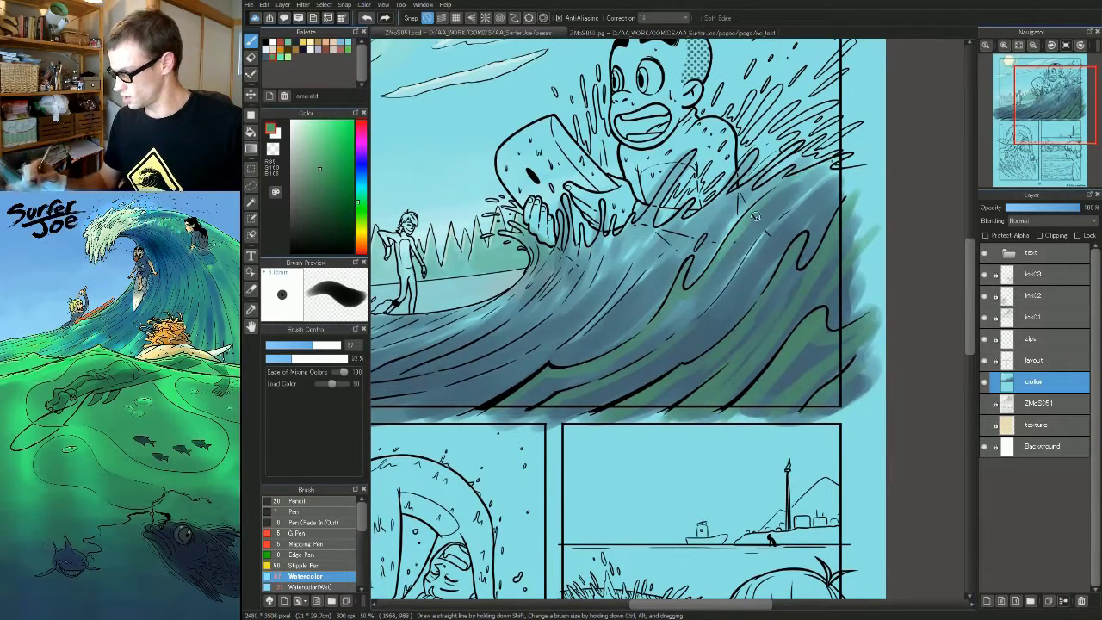
- Cover the wave's crest with emerald and fill the larger spray shapes behind the boy with a finer brush
mouse_move(817, 186)
mouse_down()
mouse_move(755, 255)
mouse_move(784, 210)
mouse_up()
key(bracketright)
key(bracketright)
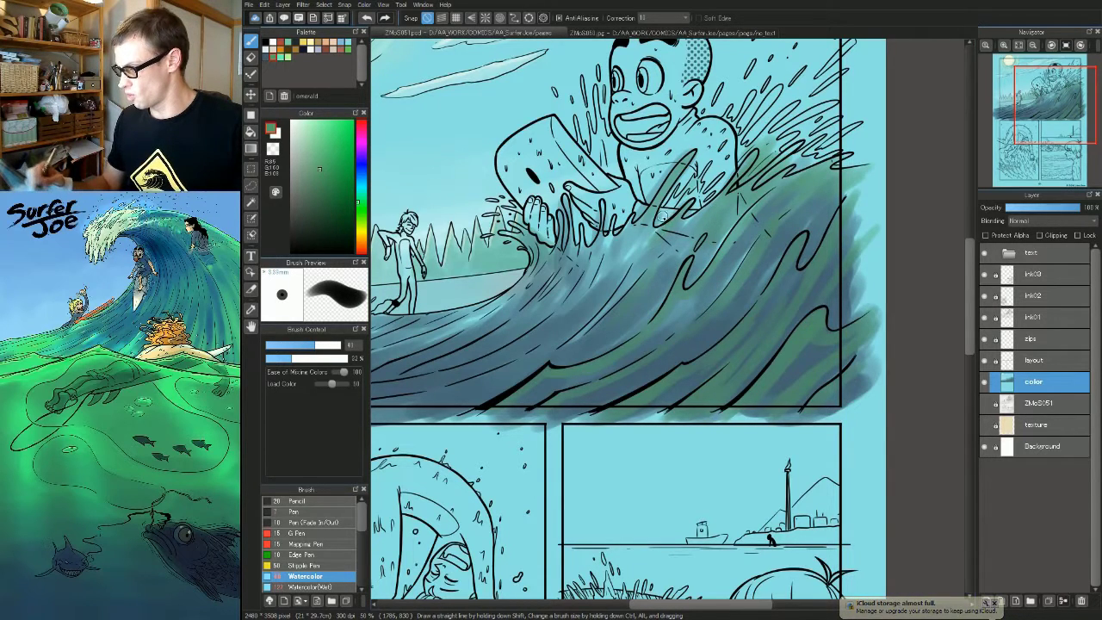
key([)
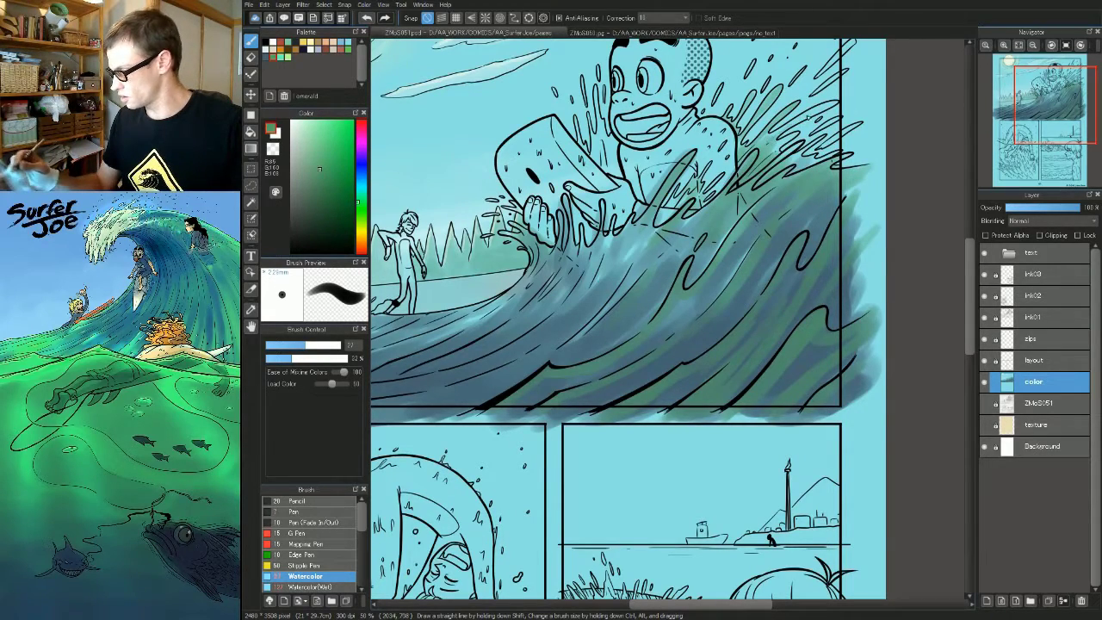
drag(809, 118, 827, 108)
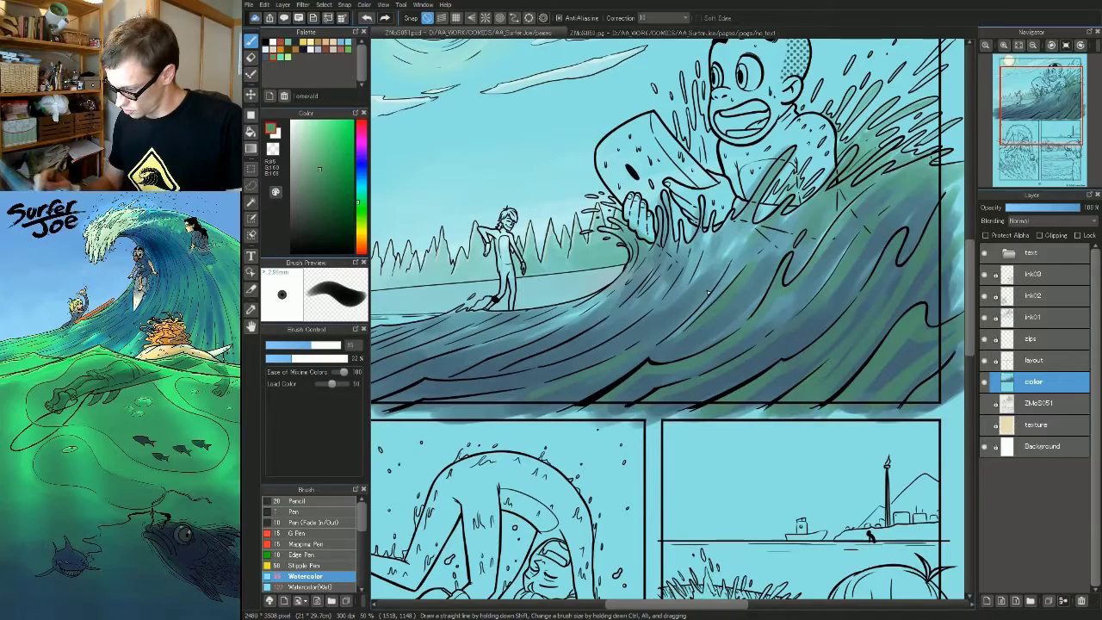
- Carry the emerald streaks across the wave's lower middle, left side and curl, and along its right edge
drag(573, 410, 756, 327)
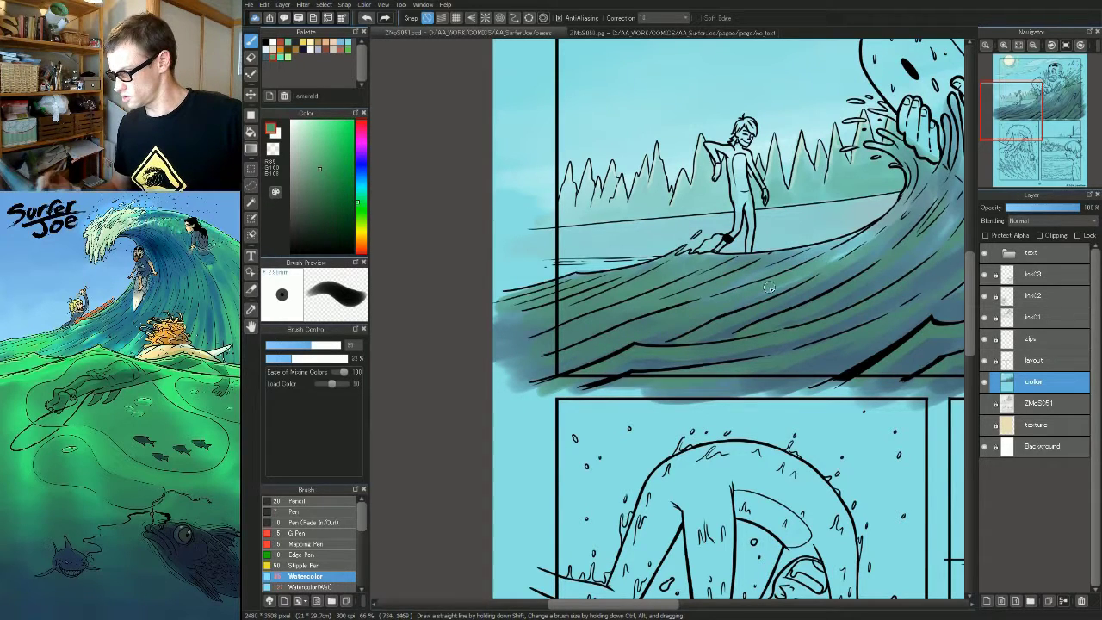
drag(907, 164, 806, 212)
drag(888, 283, 554, 404)
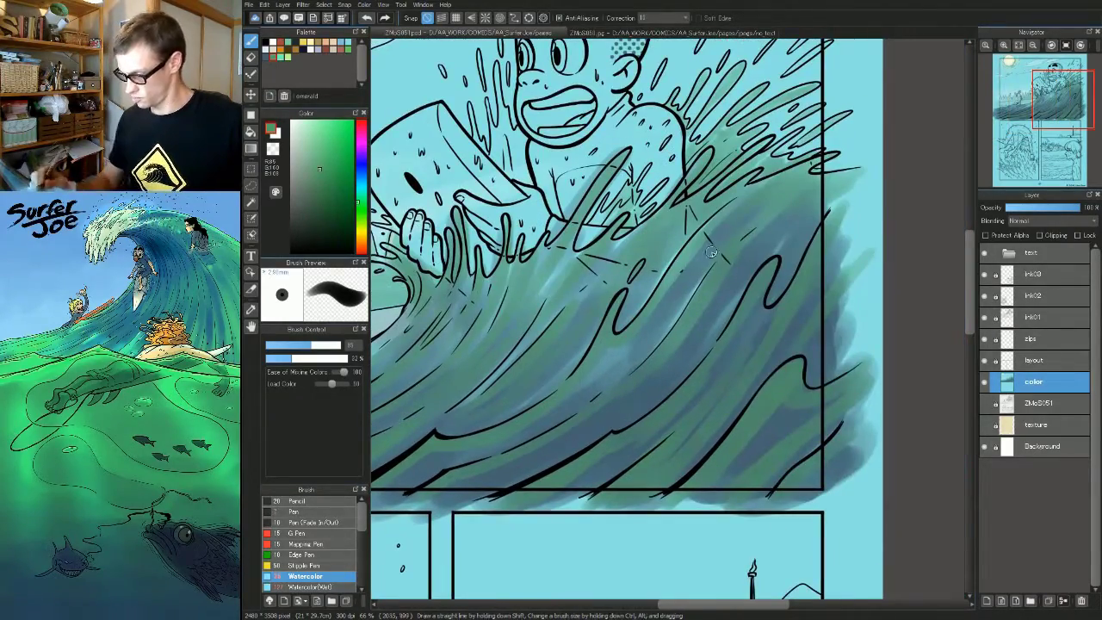
drag(889, 185, 832, 271)
scroll(832, 272, up, 5)
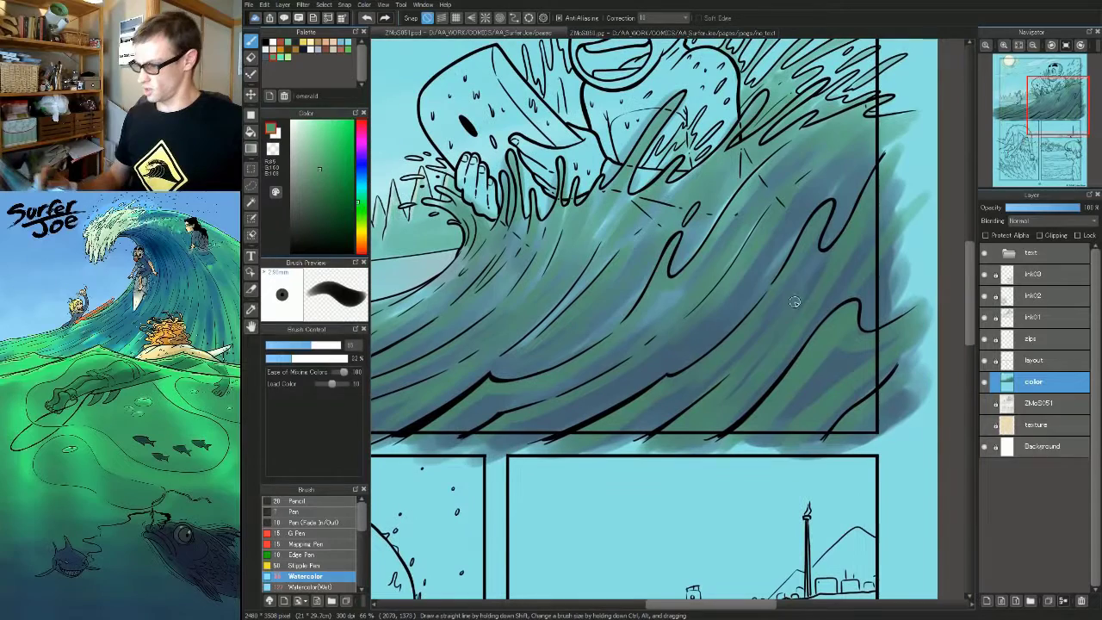
- Enlarge the brush to about 6.77 mm and glaze broad emerald strokes over the middle of the wave's face
key(bracketright)
key(bracketright)
key(bracketright)
key(bracketright)
key(bracketright)
key(bracketright)
key(bracketright)
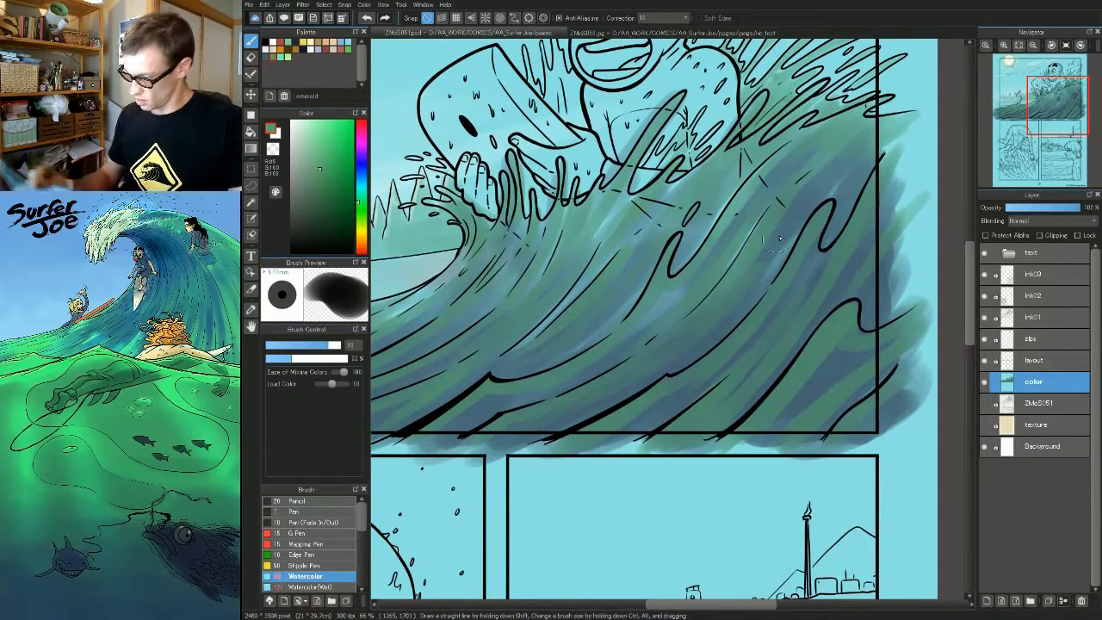
drag(566, 306, 649, 376)
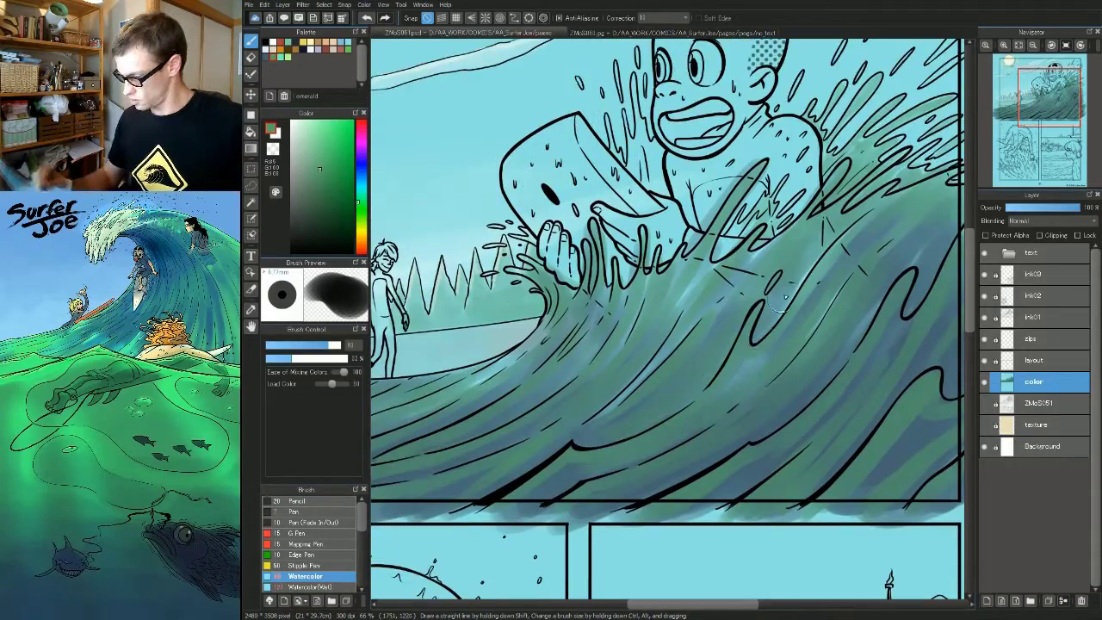
drag(755, 423, 916, 308)
mouse_move(732, 346)
mouse_down()
mouse_move(554, 383)
mouse_move(695, 285)
mouse_move(787, 249)
mouse_up()
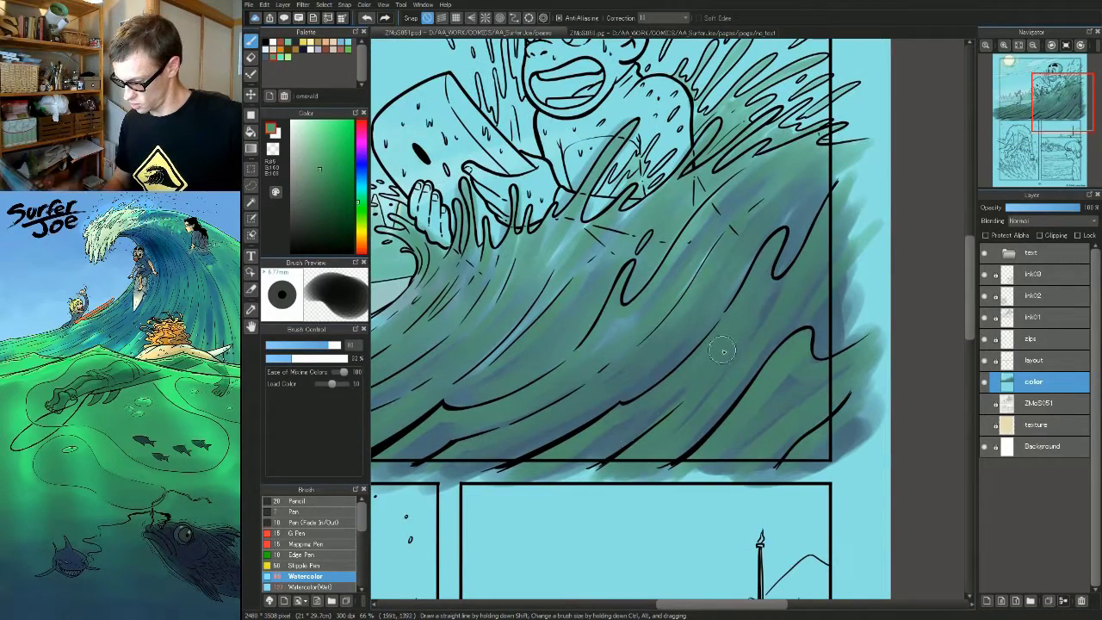
- Blend more broad emerald strokes into the wave's right side and its lower left along the panel border
mouse_move(818, 291)
mouse_down()
mouse_move(808, 357)
mouse_move(840, 308)
mouse_move(824, 384)
mouse_up()
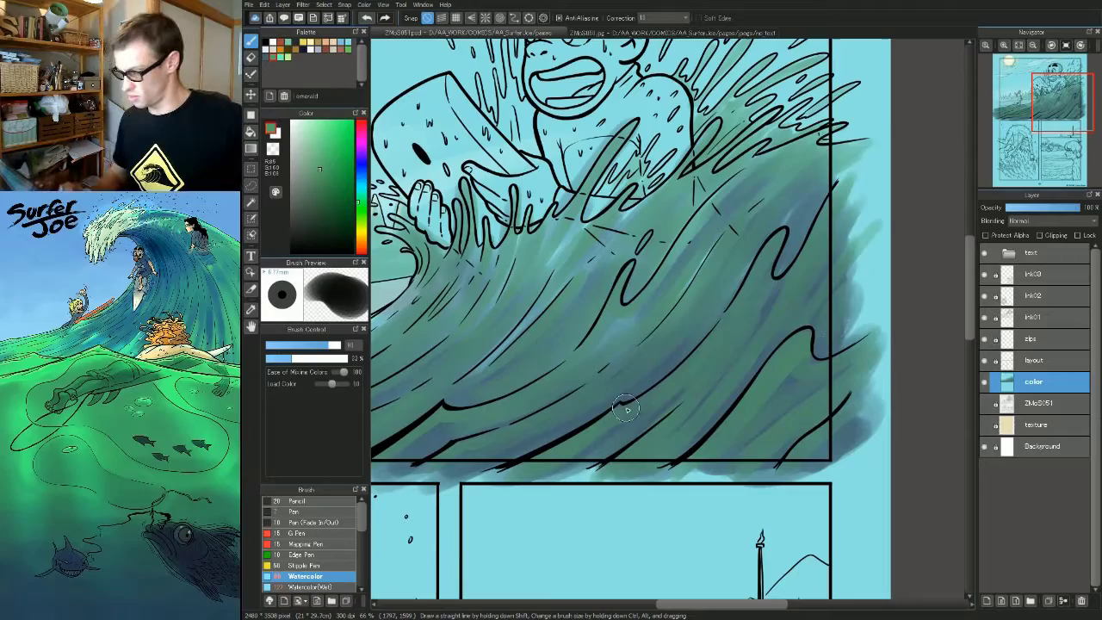
drag(741, 273, 887, 182)
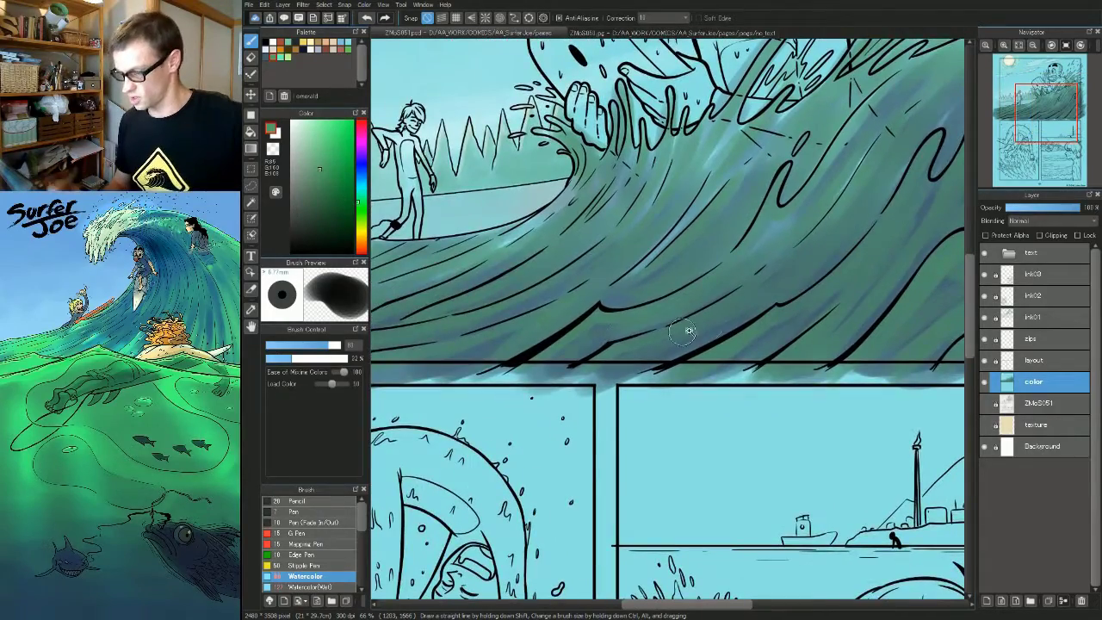
scroll(761, 342, down, 2)
drag(762, 341, 780, 341)
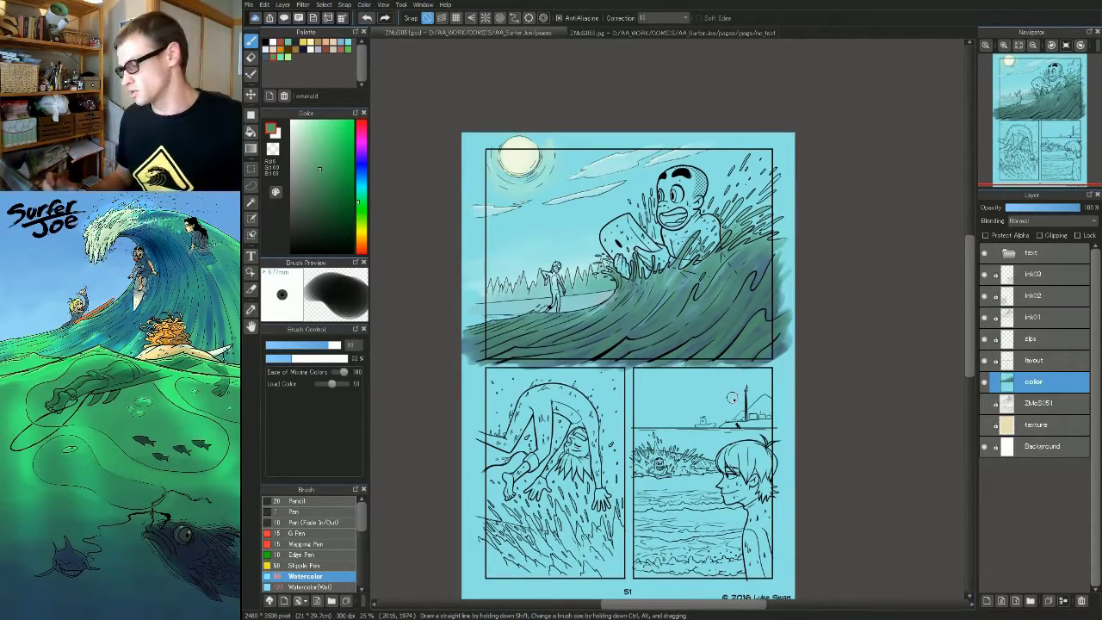
mouse_move(756, 351)
mouse_down()
mouse_move(794, 382)
mouse_move(712, 334)
mouse_move(727, 349)
mouse_move(755, 331)
mouse_up()
key(ctrl+plus)
drag(525, 410, 637, 357)
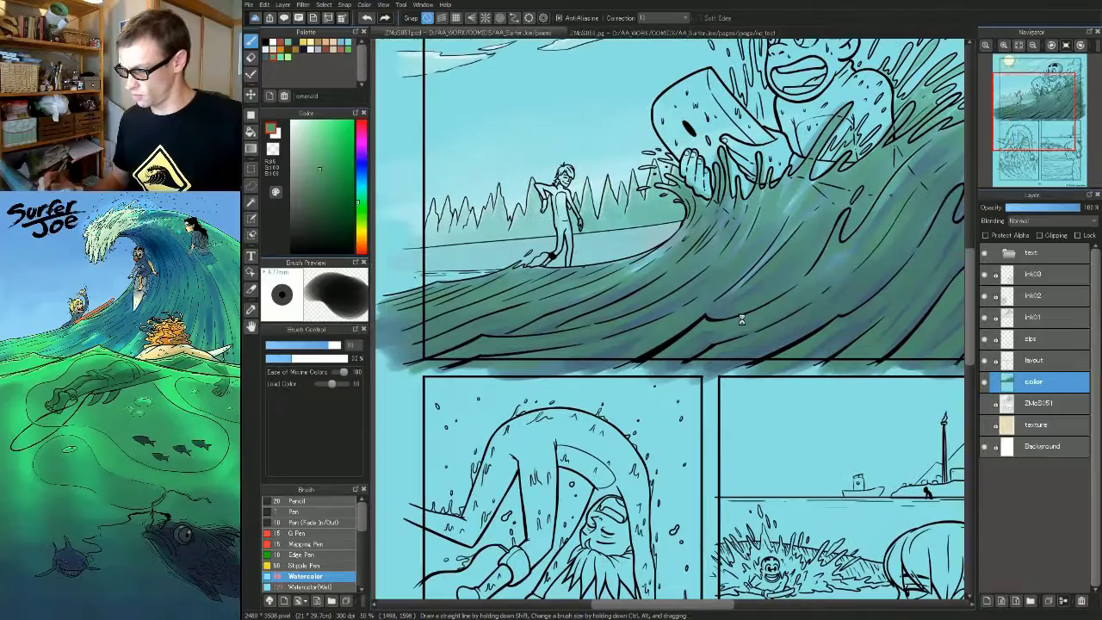
scroll(788, 282, down, 4)
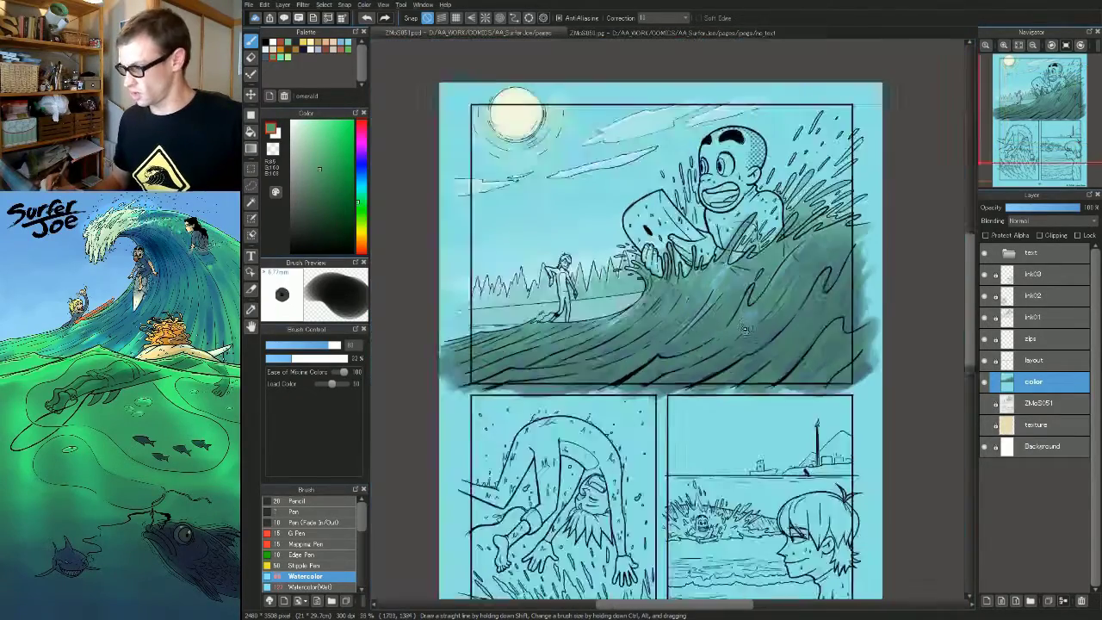
- Shrink the brush and fill the small spray drops near the first panel's right border with emerald
scroll(802, 352, up, 5)
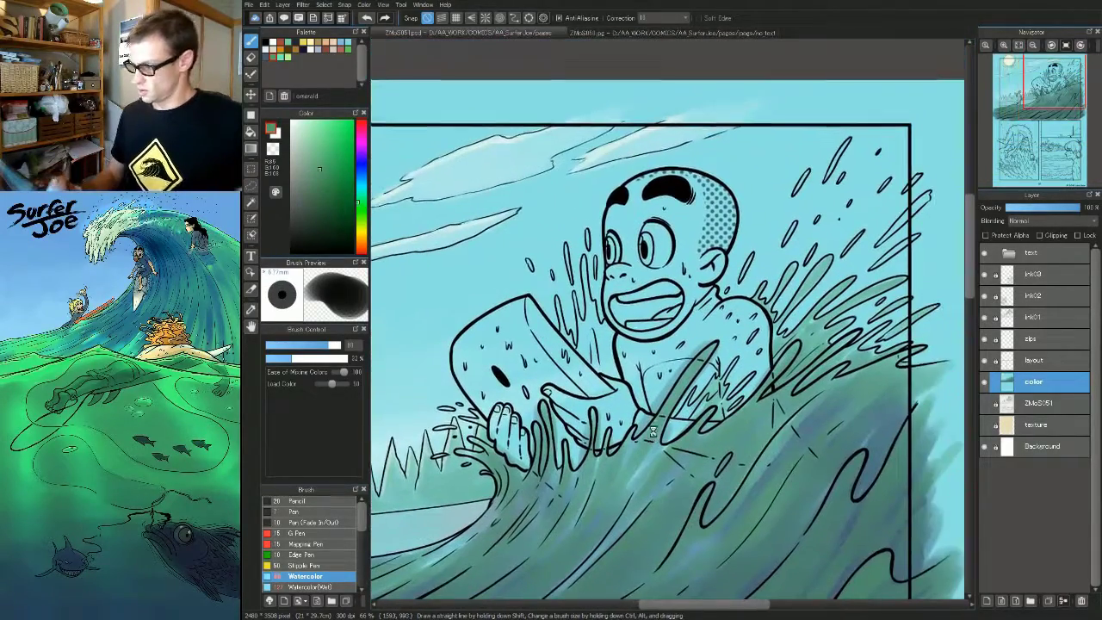
key(bracketleft)
key(bracketleft)
key(bracketleft)
key(bracketleft)
key(bracketleft)
key(bracketleft)
key(bracketleft)
key(bracketleft)
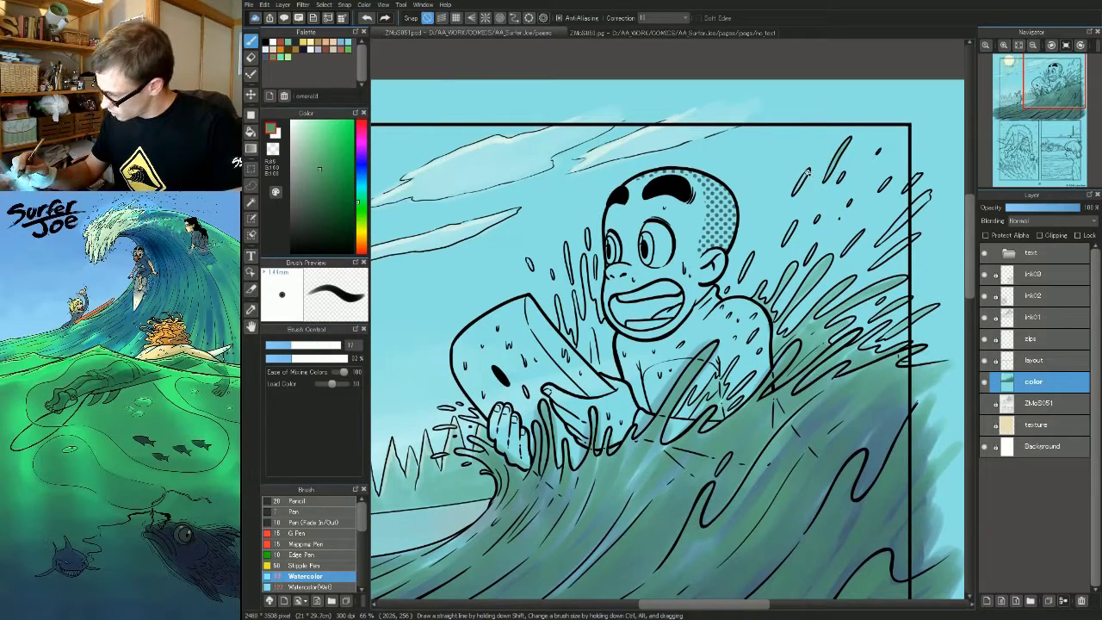
drag(882, 241, 928, 198)
drag(873, 266, 916, 239)
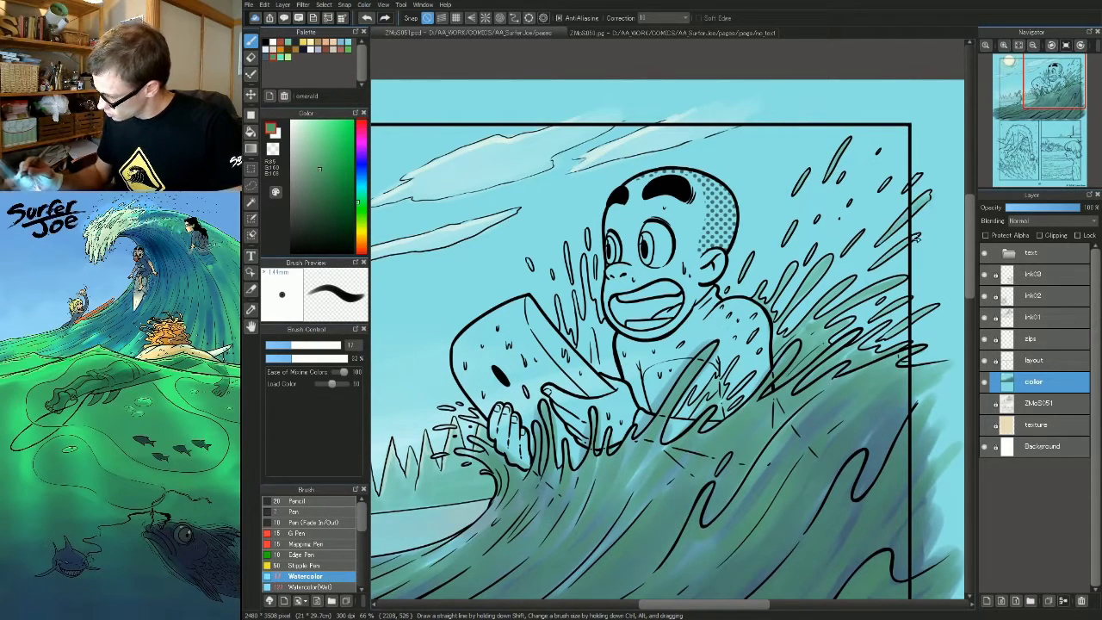
- Color the splash streaks left of the boy's head and the drops near his hand with emerald and a teal sampled from the artwork
drag(587, 269, 595, 362)
key(bracketright)
key(bracketright)
key(bracketright)
key(bracketright)
key(bracketright)
key(bracketright)
key(bracketright)
right_click(582, 334)
key(bracketleft)
key(bracketleft)
key(bracketleft)
right_click(582, 361)
drag(585, 259, 585, 275)
key(bracketleft)
key(bracketleft)
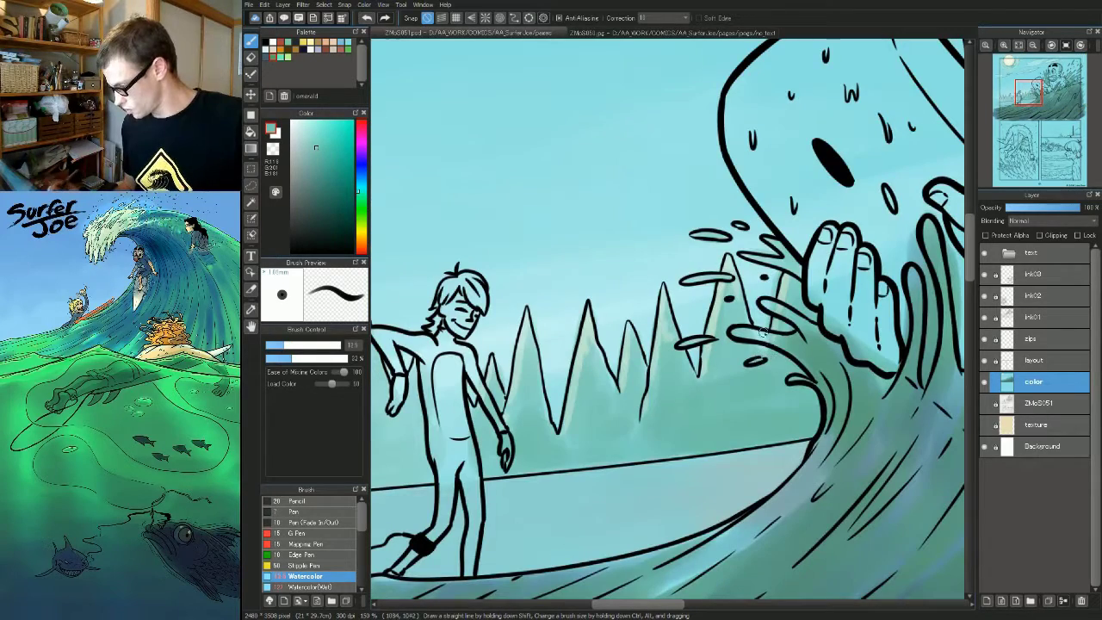
scroll(778, 318, down, 6)
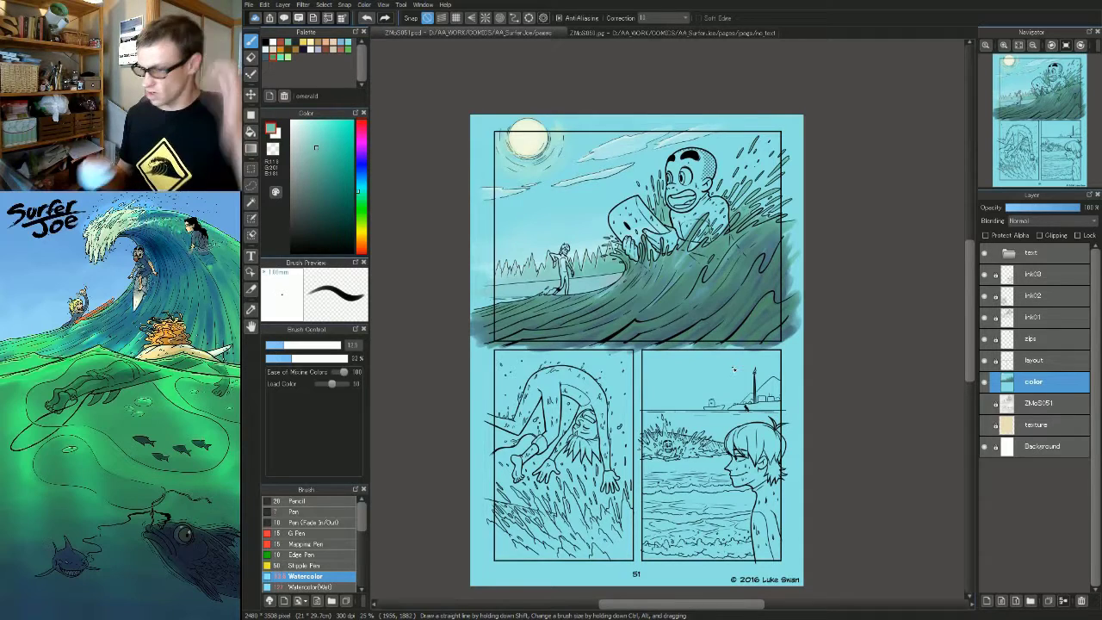
- Choose the wavelight color, set a medium brush size and highlight the underside of the curling ridge at the wave's lower right
click(281, 58)
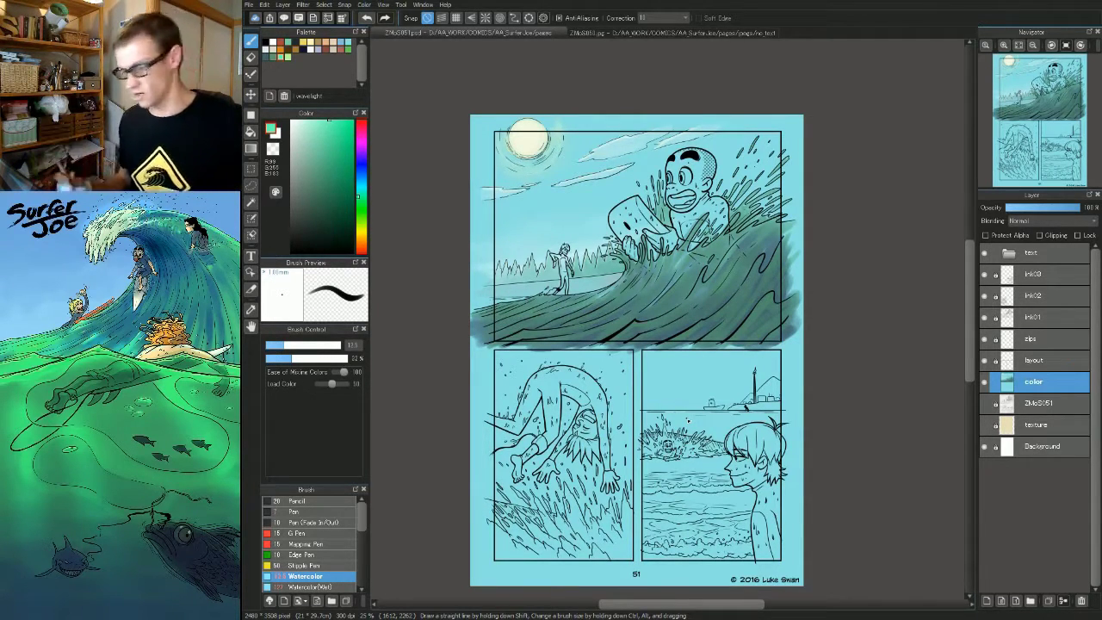
key(])
key(])
key(])
key(])
key(])
key(])
key(])
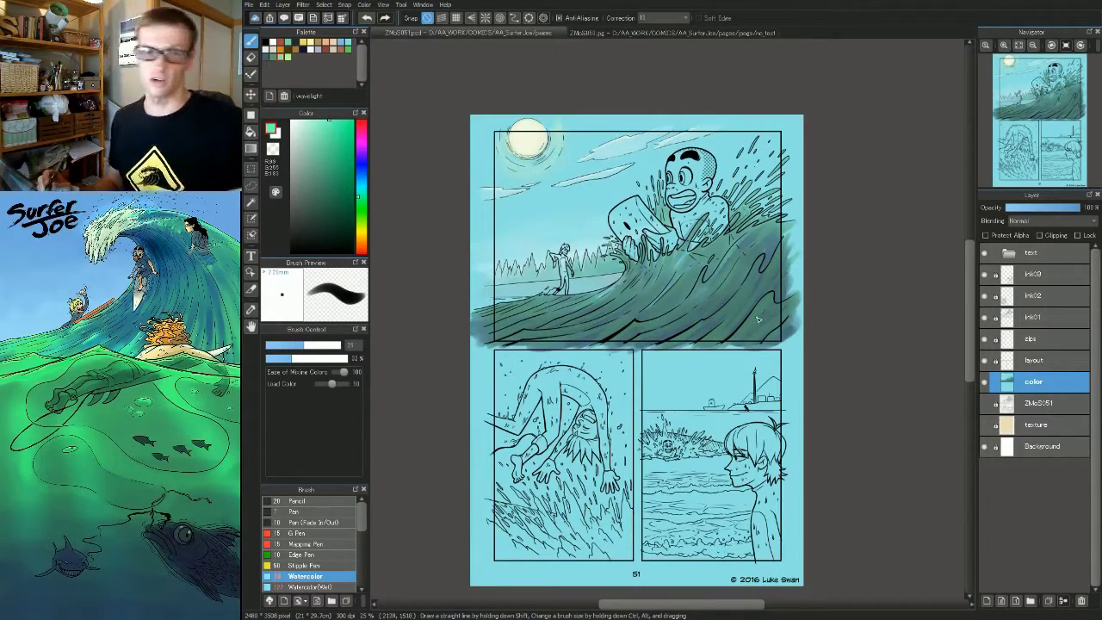
key(bracketright)
key(bracketright)
key(bracketright)
scroll(761, 331, up, 4)
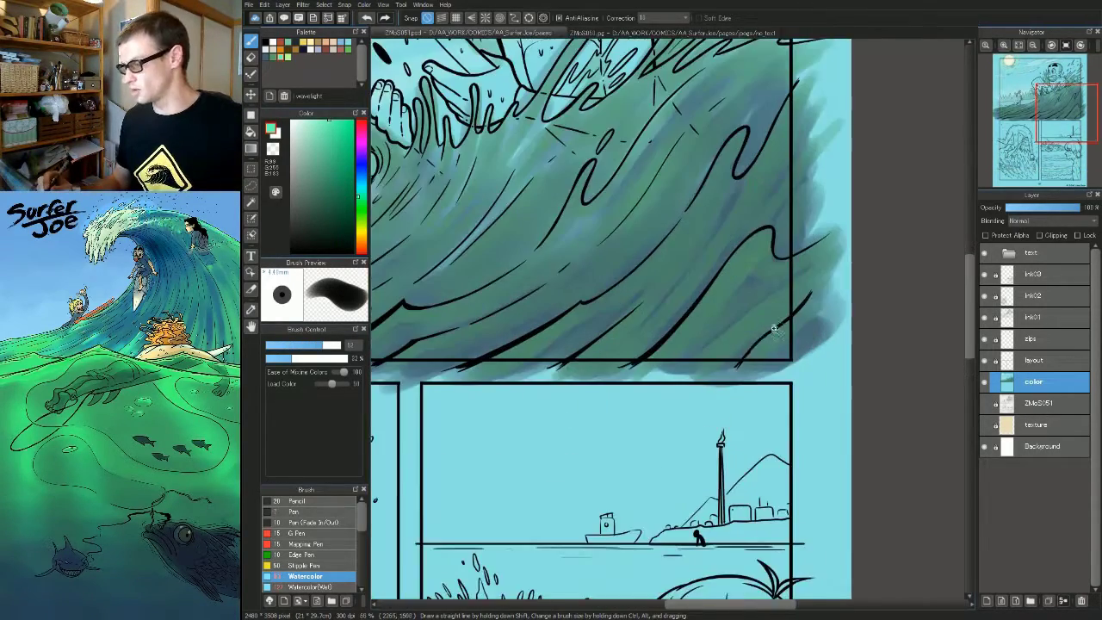
key(bracketleft)
key(bracketleft)
key(bracketleft)
key(bracketleft)
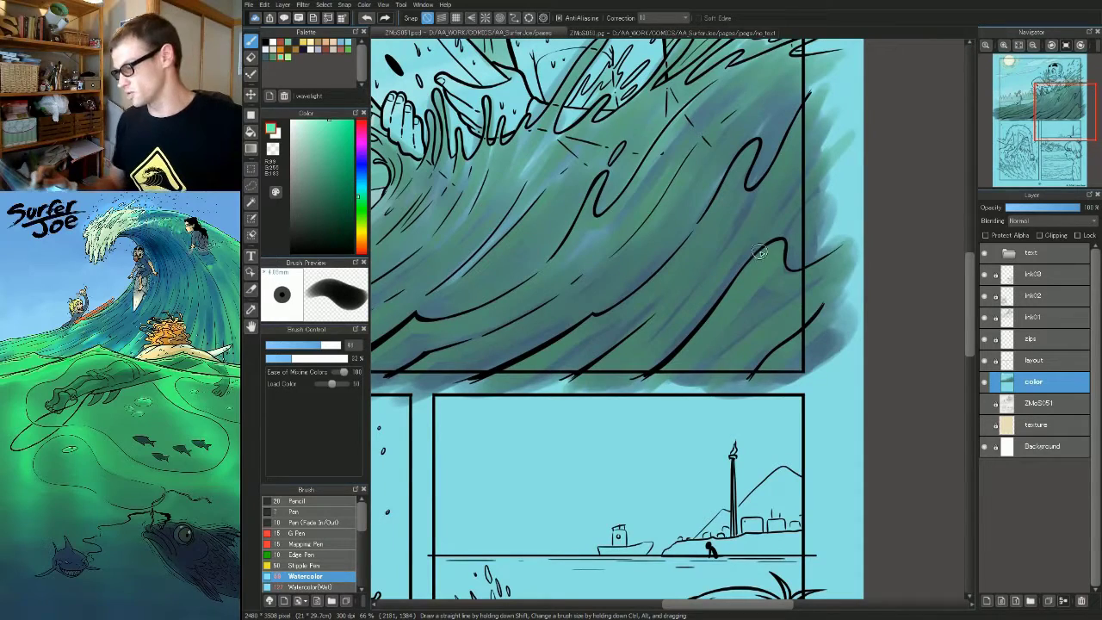
drag(774, 248, 669, 369)
- Add finer wavelight highlights along the neighboring ink lines at the wave's lower right, past the panel border
key(bracketleft)
key(bracketleft)
drag(780, 248, 834, 256)
drag(723, 369, 799, 303)
drag(757, 380, 800, 339)
drag(589, 378, 690, 282)
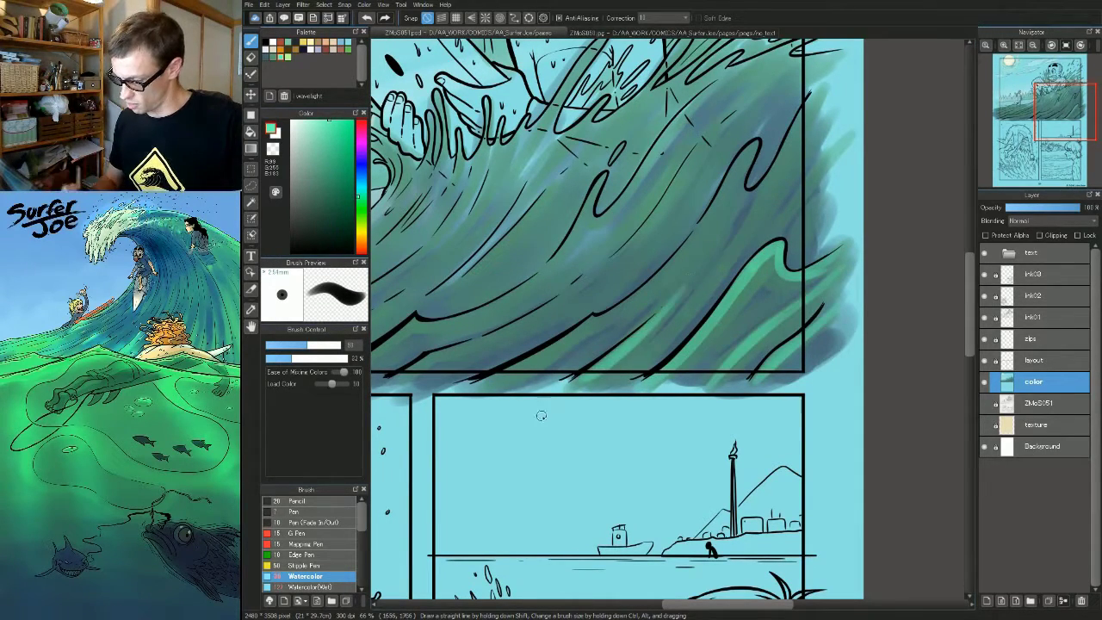
- Paint thin wavelight highlights beneath the short ink lines in the middle of the wave's face
mouse_move(685, 336)
mouse_down()
mouse_move(805, 266)
mouse_move(686, 337)
mouse_up()
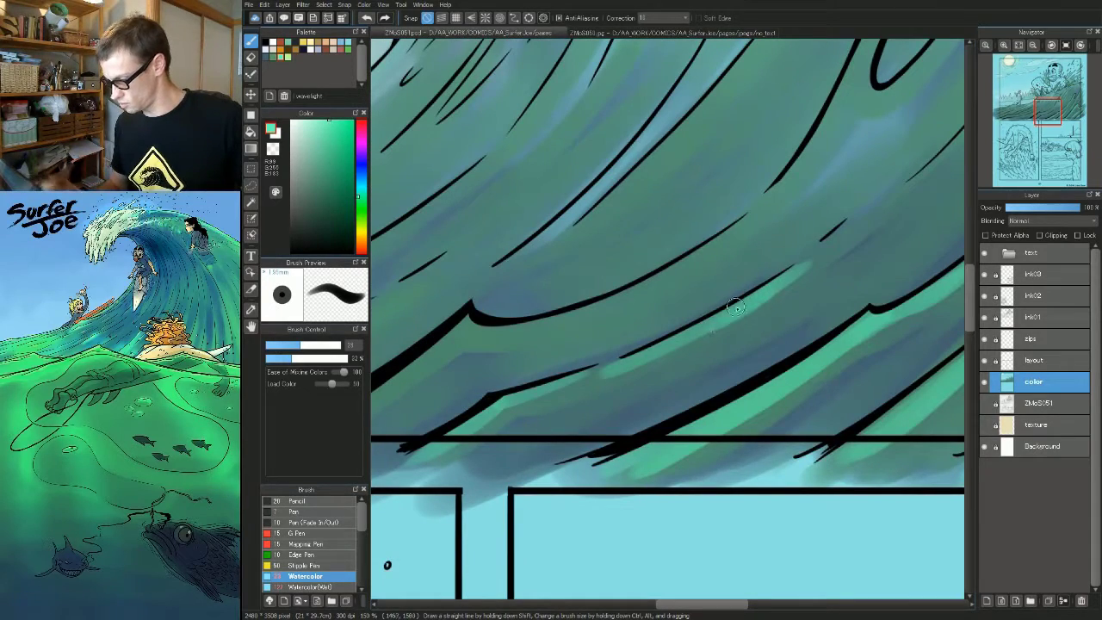
drag(763, 294, 637, 361)
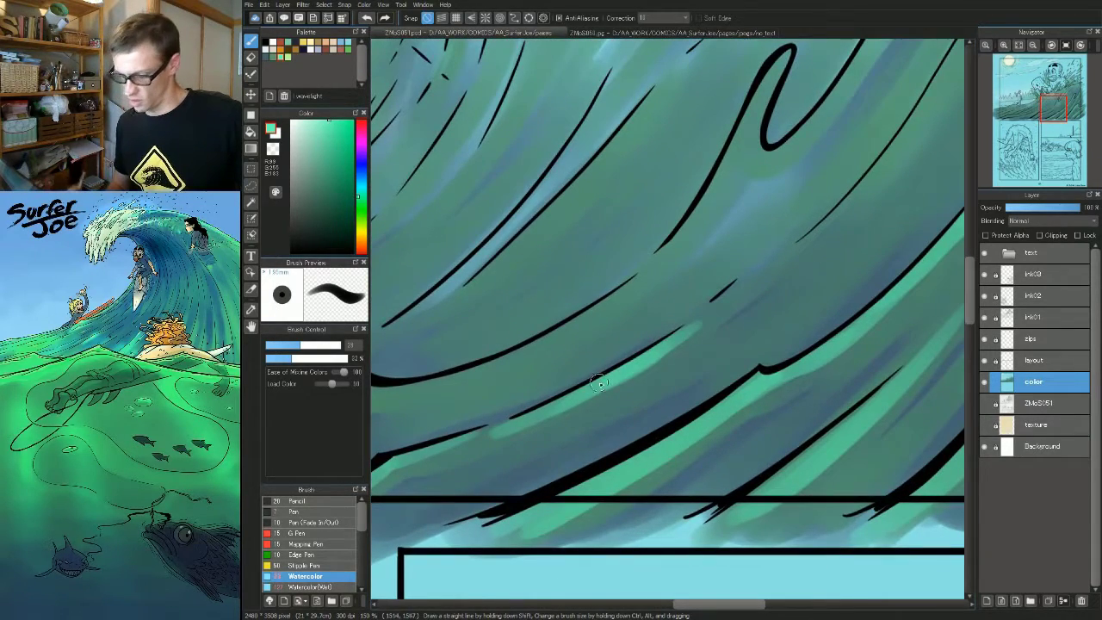
drag(767, 285, 694, 336)
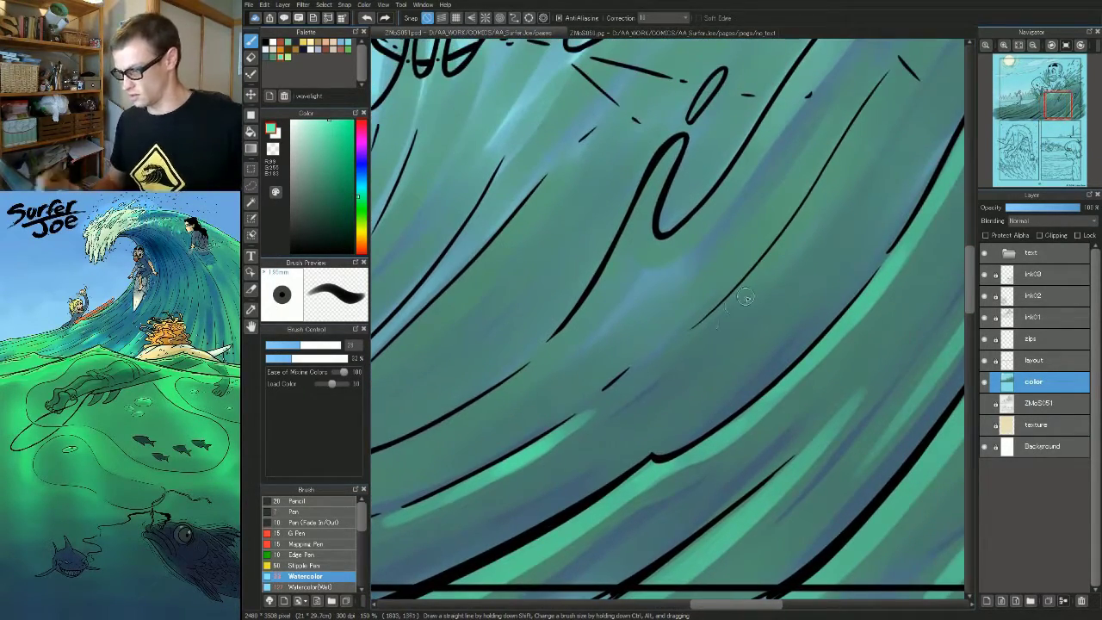
drag(819, 216, 688, 328)
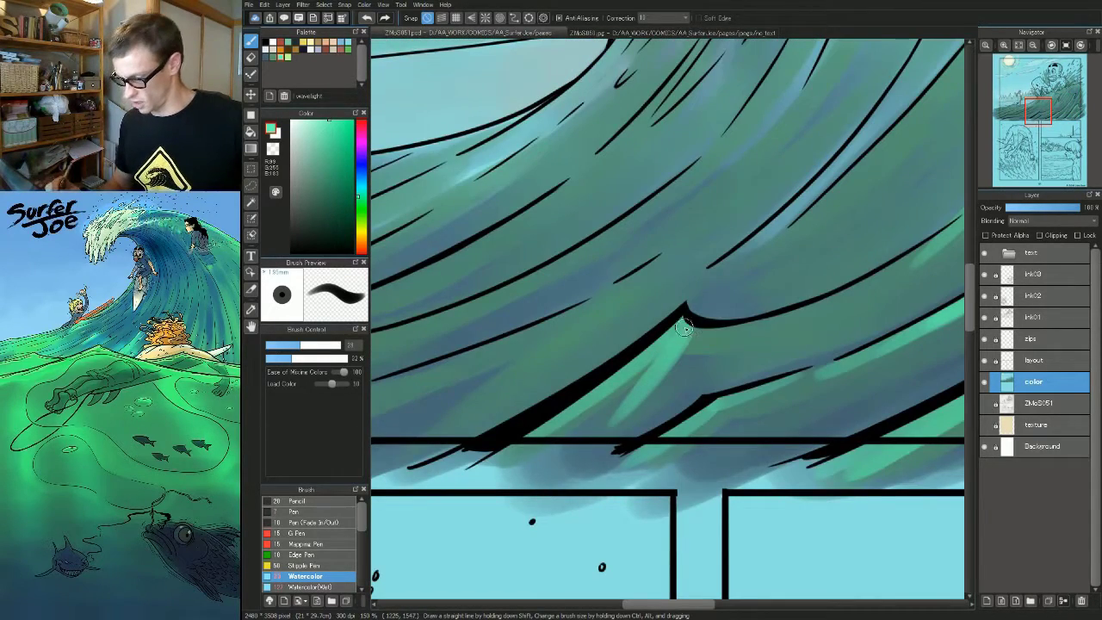
- Highlight the underside of the long ridge line at the wave's lower middle with wavelight
mouse_move(686, 328)
mouse_down()
mouse_move(725, 336)
mouse_move(814, 311)
mouse_up()
drag(718, 336, 925, 253)
scroll(816, 346, down, 3)
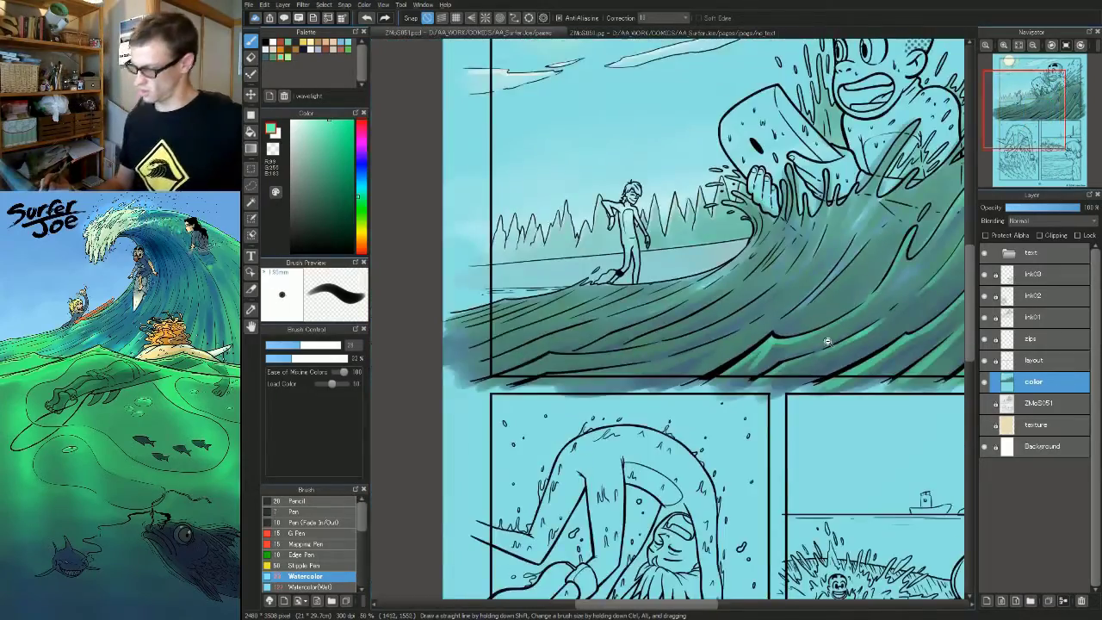
drag(852, 392, 681, 423)
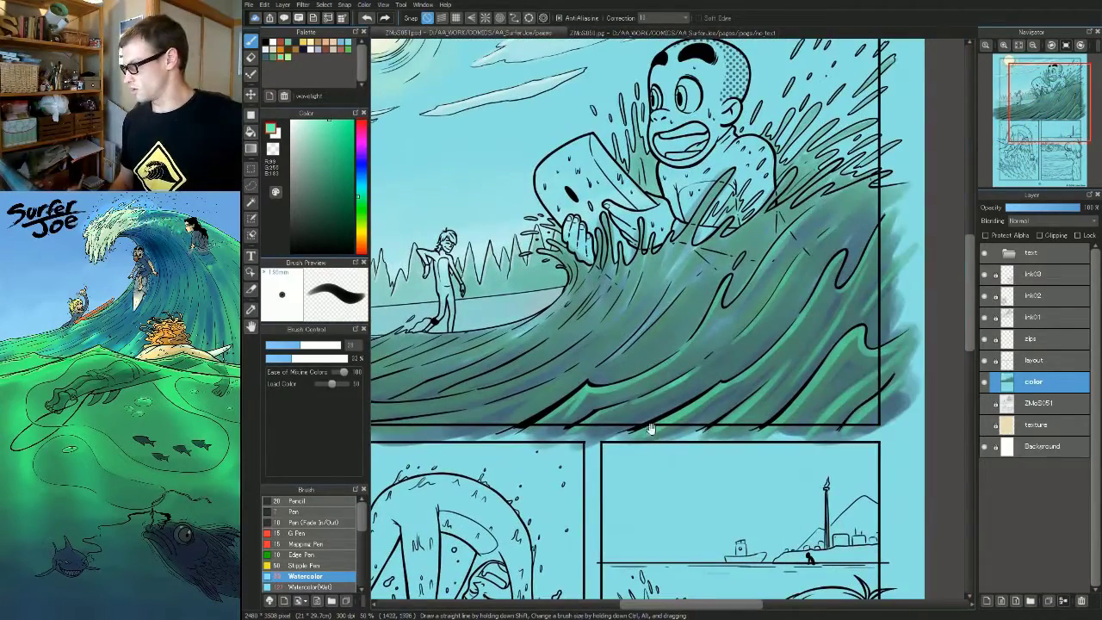
- Highlight the undersides of the long ridge lines along the wave's lower left edge with wavelight
scroll(647, 439, up, 3)
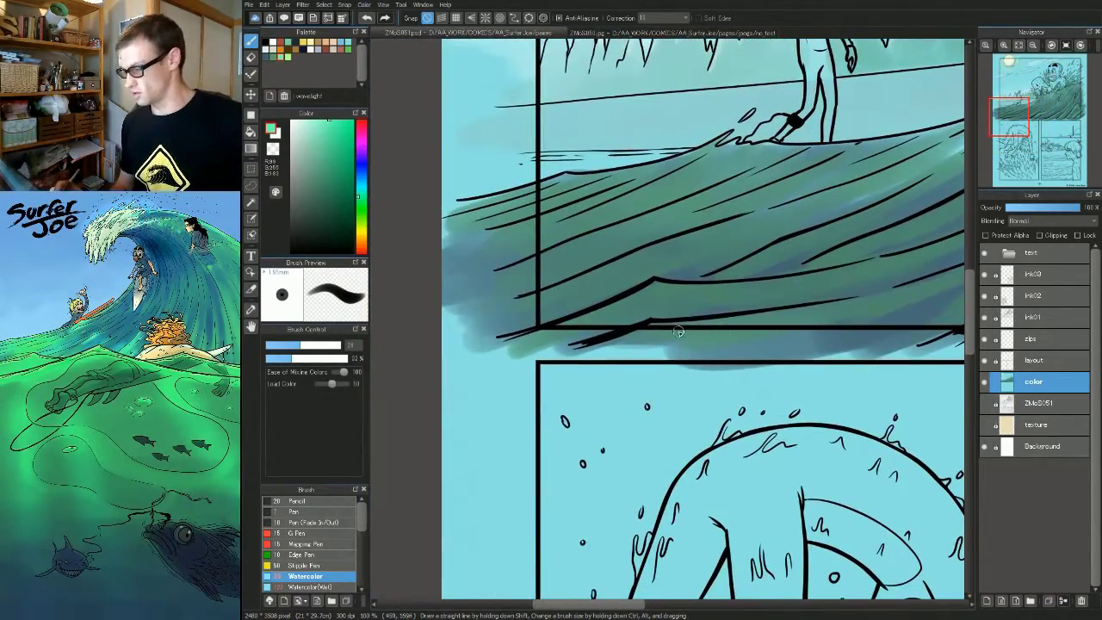
drag(651, 323, 754, 318)
mouse_move(878, 303)
mouse_down()
mouse_move(636, 381)
mouse_move(768, 328)
mouse_up()
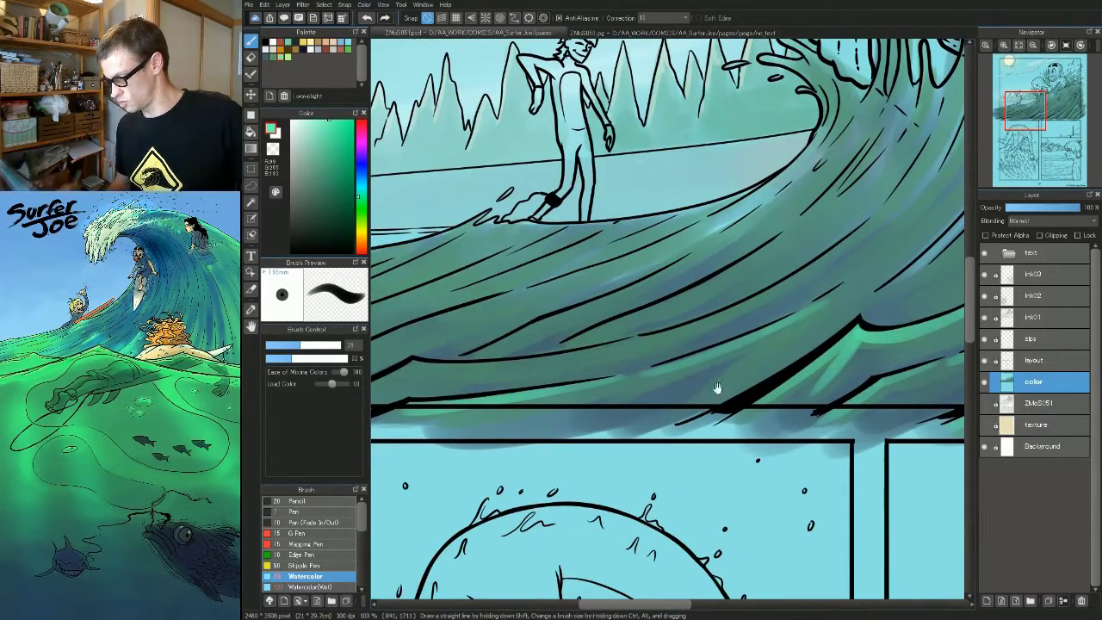
drag(869, 292, 659, 435)
mouse_move(507, 435)
mouse_down()
mouse_move(951, 247)
mouse_move(523, 417)
mouse_up()
- Add thinner wavelight strokes between the ink lines above the lower ridge with a smaller brush
key(bracketleft)
key(bracketleft)
drag(656, 351, 727, 263)
drag(605, 337, 659, 277)
drag(517, 413, 867, 268)
drag(599, 343, 756, 353)
- Paint broad wavelight strokes with a larger brush across the wave's left end, carrying them past the panel border
key(bracketright)
key(bracketright)
key(bracketright)
key(bracketright)
drag(672, 268, 516, 326)
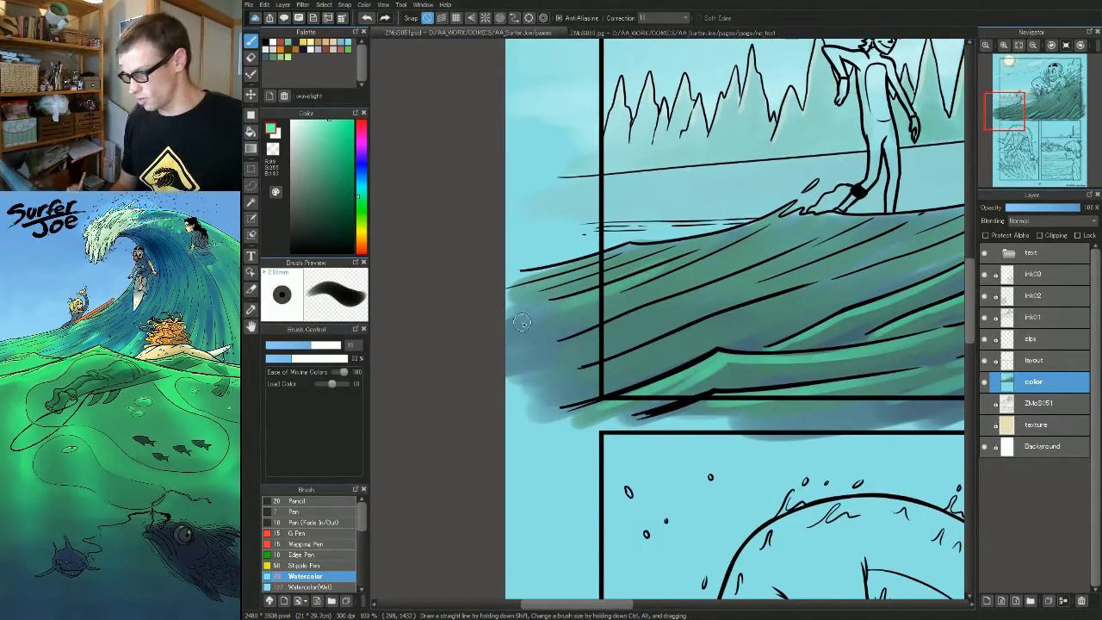
drag(720, 254, 549, 333)
drag(752, 278, 555, 360)
drag(714, 298, 594, 346)
- Refine the wave's left end with narrow wavelight streaks that follow the slanting ink lines
key(bracketleft)
key(bracketleft)
key(bracketleft)
key(bracketleft)
drag(840, 262, 598, 353)
drag(704, 312, 578, 362)
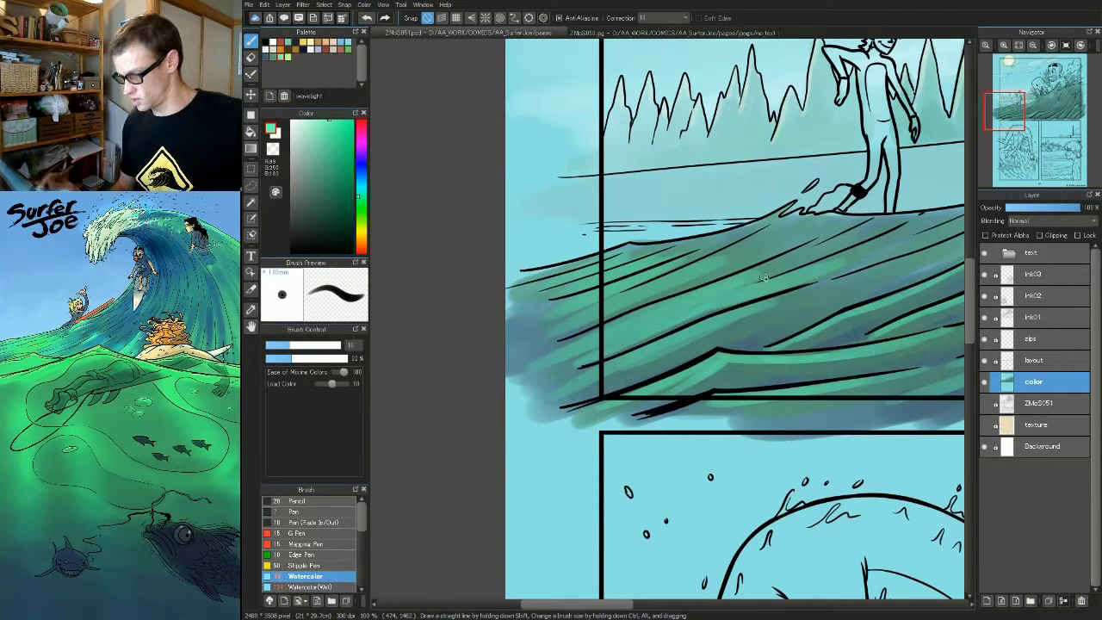
- Extend the thin wavelight streaks up the slope toward the crest beneath the standing surfer
drag(623, 311, 608, 318)
drag(754, 265, 640, 301)
drag(812, 233, 697, 279)
drag(778, 226, 597, 310)
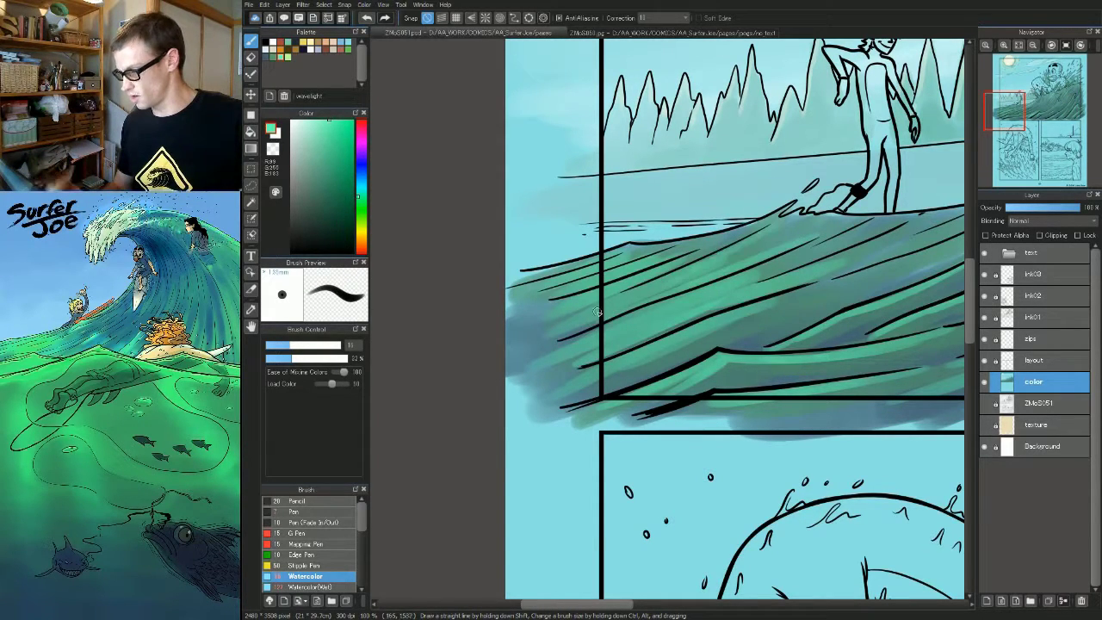
drag(779, 213, 675, 252)
scroll(740, 237, down, 3)
drag(804, 346, 699, 379)
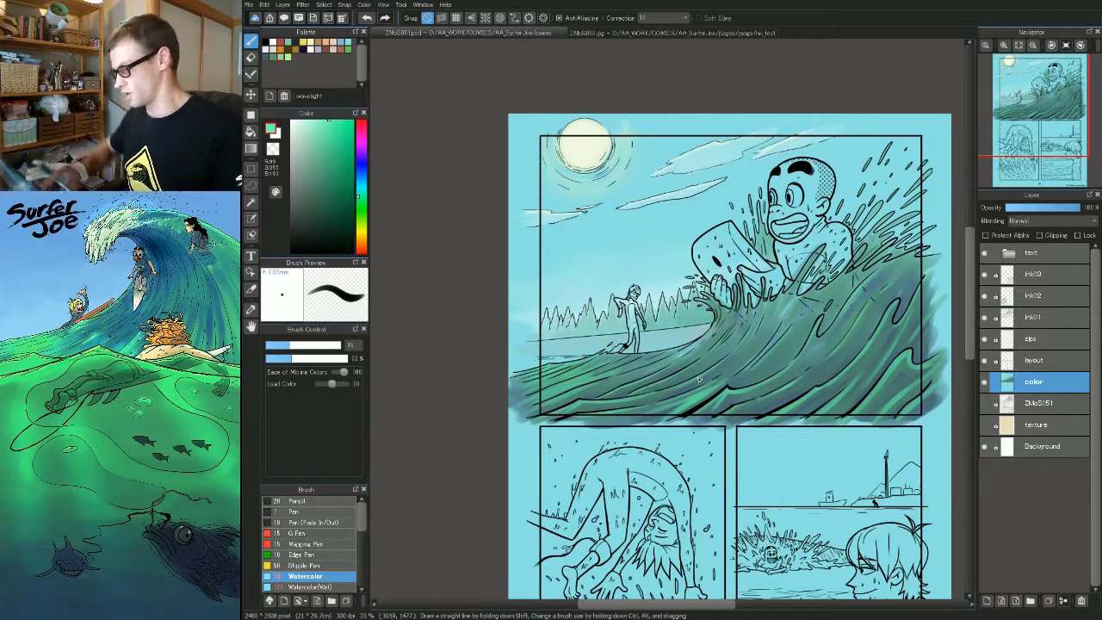
- Layer more wavelight strokes along the ink lines of the wave's face between the surfer and the lower ridge
scroll(600, 400, up, 5)
drag(660, 256, 553, 303)
drag(759, 253, 568, 338)
mouse_move(797, 255)
mouse_down()
mouse_move(634, 318)
mouse_move(604, 343)
mouse_up()
drag(711, 303, 563, 350)
drag(835, 248, 569, 351)
drag(865, 319, 711, 380)
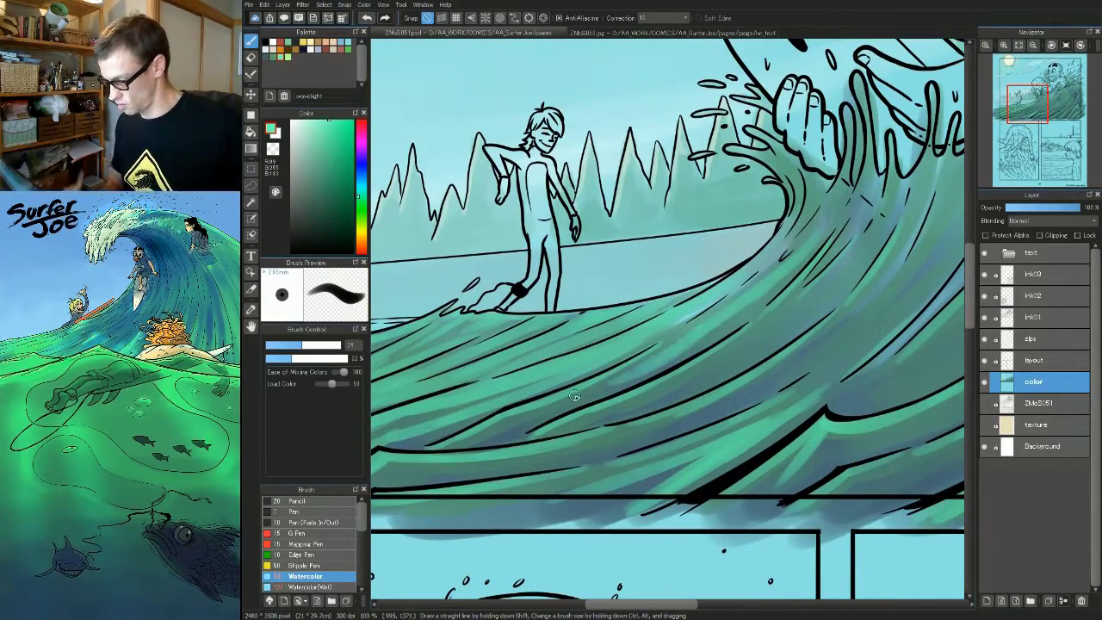
- Blend broader wavelight strokes into the wave's middle face where it sweeps up toward the curl
scroll(551, 401, down, 2)
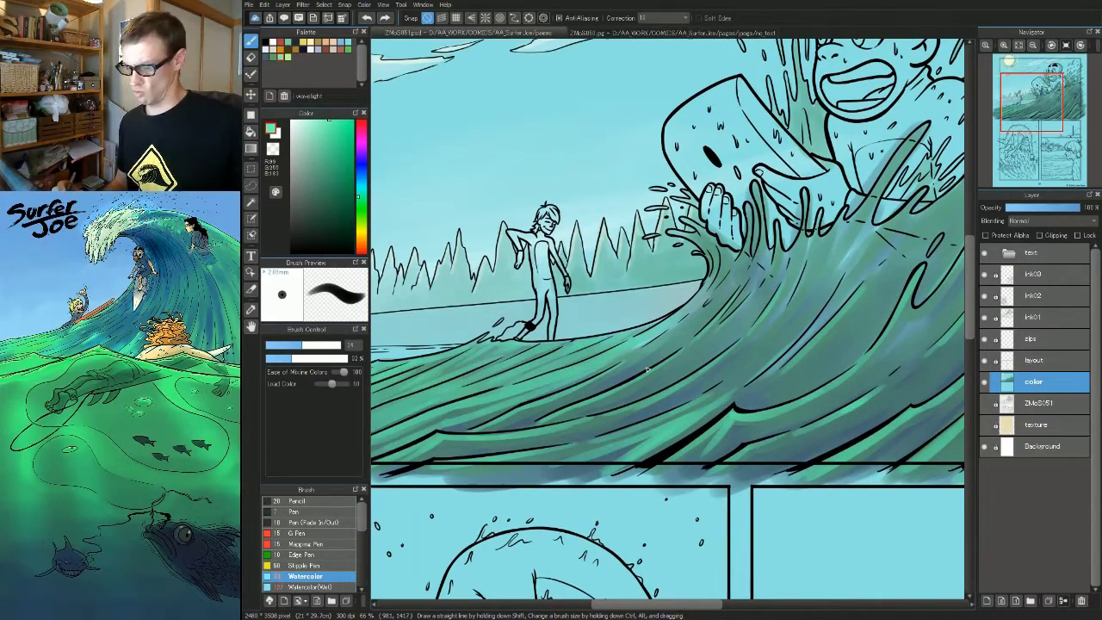
scroll(722, 378, up, 2)
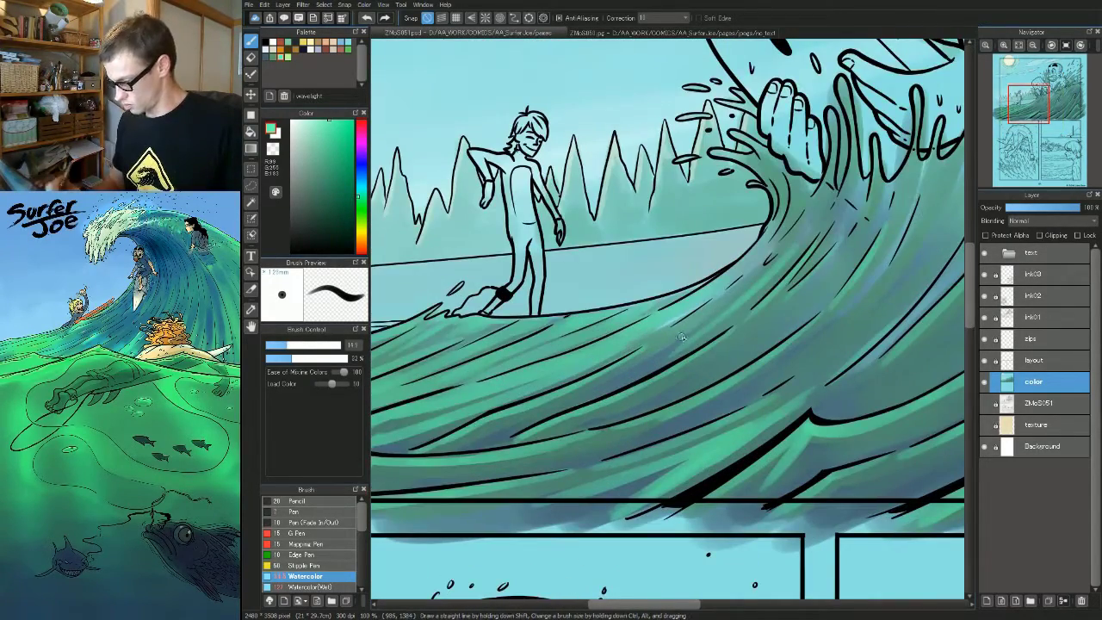
scroll(637, 327, down, 2)
key(bracketright)
key(bracketright)
drag(622, 334, 725, 295)
drag(802, 269, 694, 277)
drag(836, 238, 769, 303)
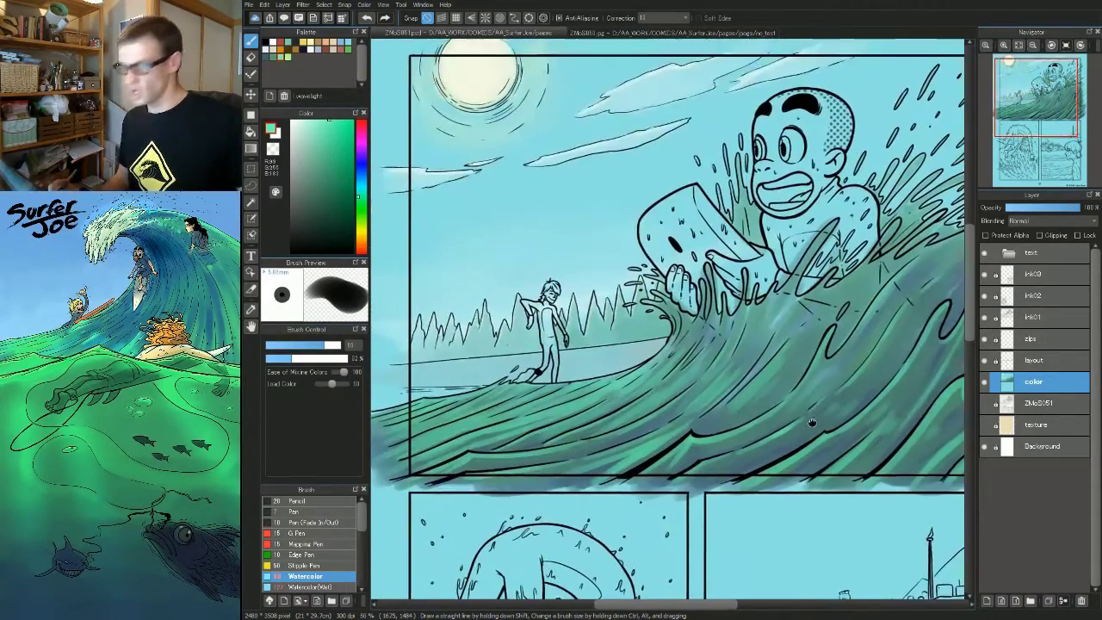
- Choose the wavelight2 color, try a stroke on the wave and undo it
scroll(774, 362, down, 1)
drag(781, 440, 707, 410)
click(287, 58)
drag(693, 288, 721, 312)
key(ctrl+z)
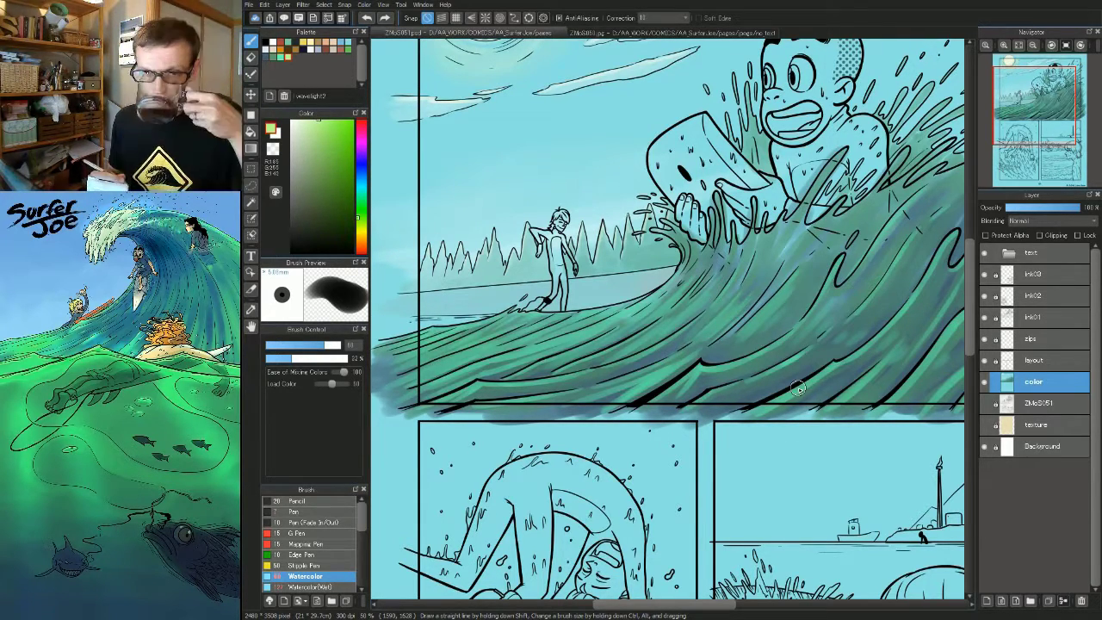
drag(865, 254, 724, 313)
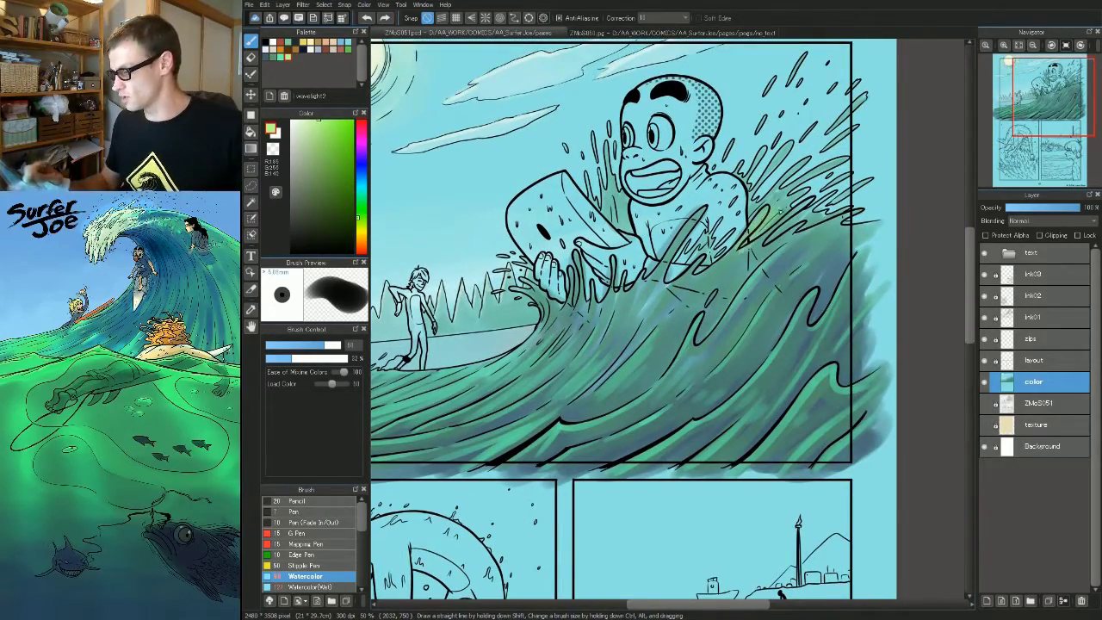
drag(483, 394, 767, 304)
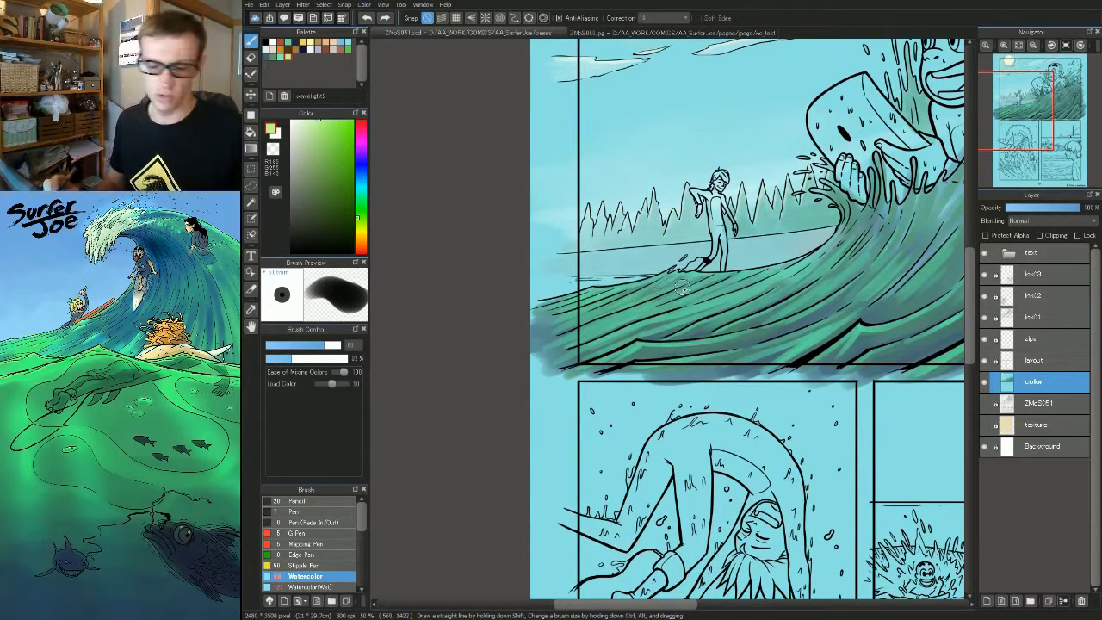
- Highlight the wave's crest from beneath the standing surfer up to the curl with wavelight2 and a much smaller brush
key(bracketleft)
key(bracketleft)
key(bracketleft)
key(bracketleft)
key(bracketleft)
key(bracketleft)
key(bracketleft)
key(bracketleft)
key(bracketleft)
key(bracketleft)
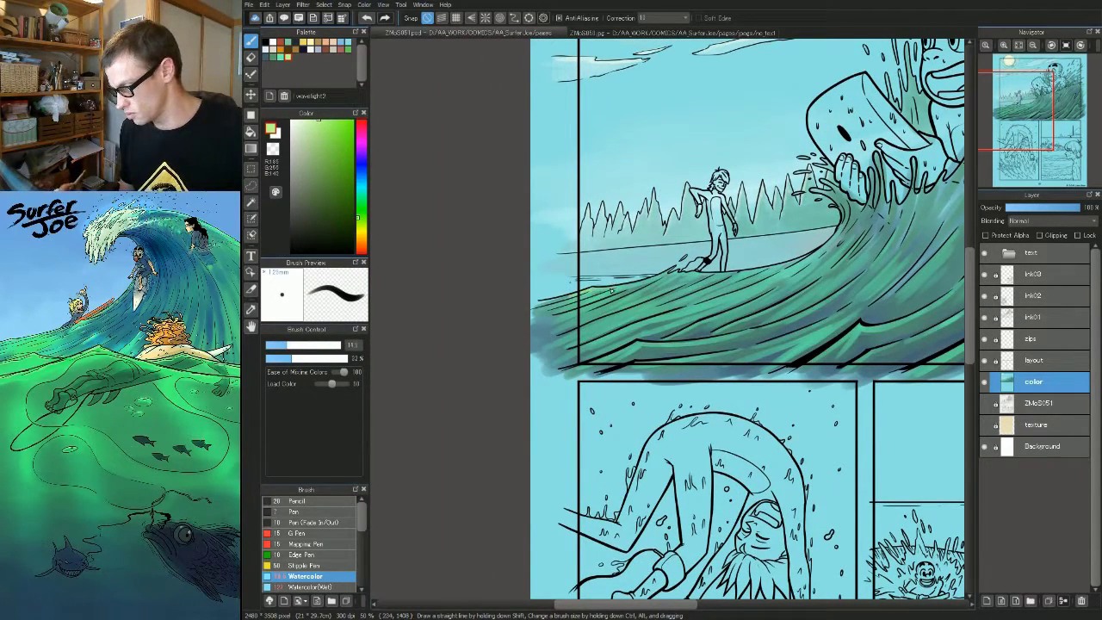
mouse_move(627, 287)
mouse_down()
mouse_move(711, 274)
mouse_move(640, 300)
mouse_move(801, 267)
mouse_up()
scroll(774, 275, up, 3)
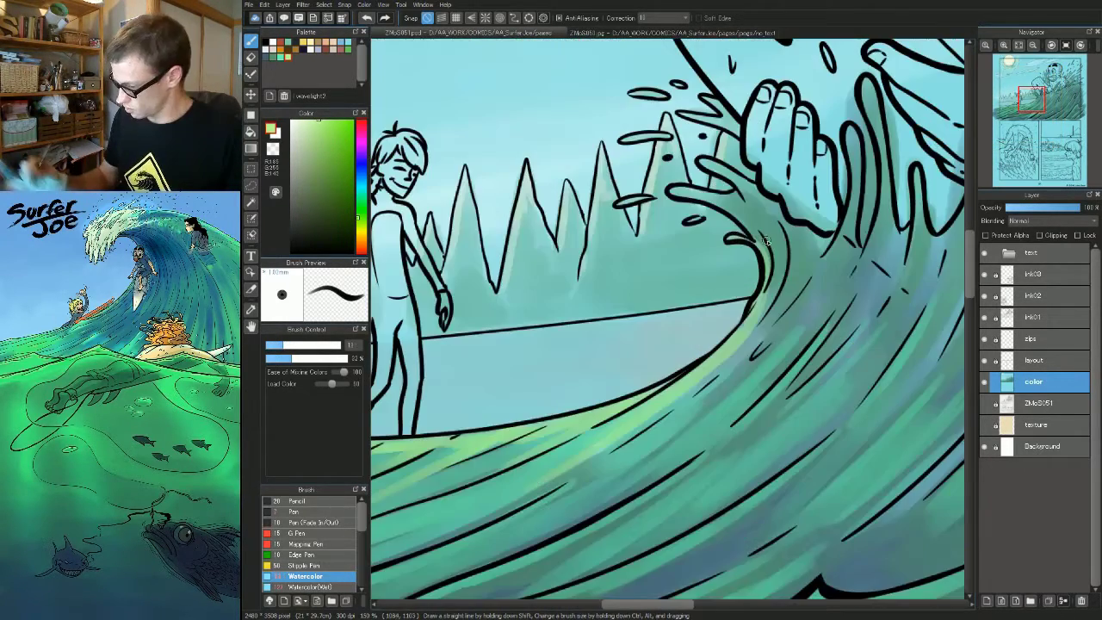
drag(727, 278, 730, 403)
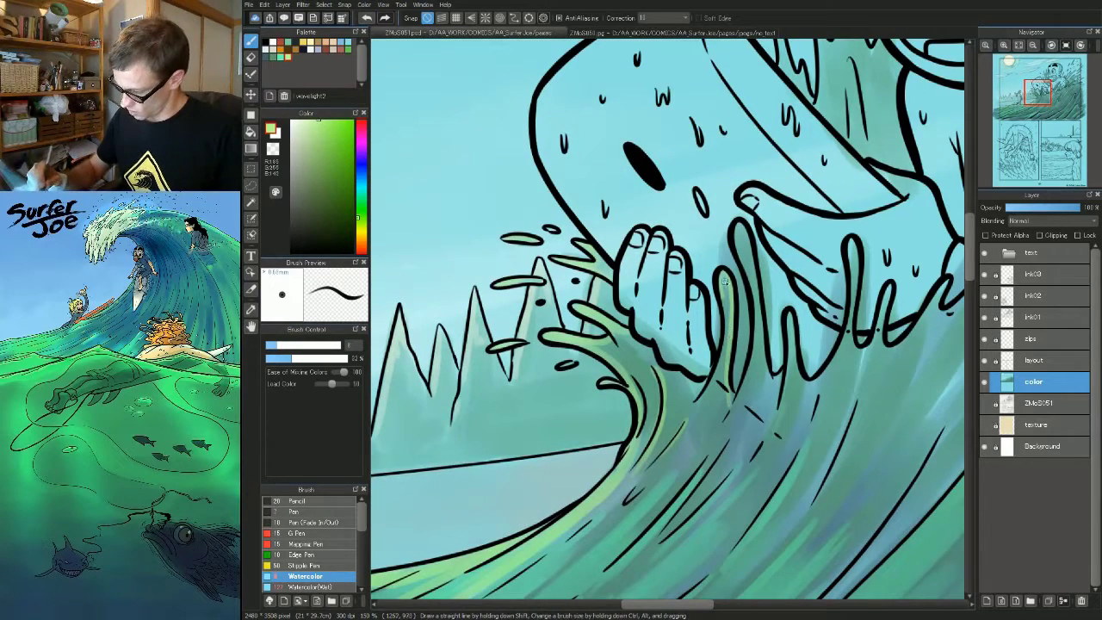
- Trace wavelight2 highlights along the splash fingers around the board, the hands and the boy's body
mouse_move(721, 291)
mouse_down()
mouse_move(723, 368)
mouse_move(697, 414)
mouse_move(745, 259)
mouse_move(739, 226)
mouse_move(772, 369)
mouse_move(792, 317)
mouse_move(657, 327)
mouse_up()
drag(677, 363, 711, 232)
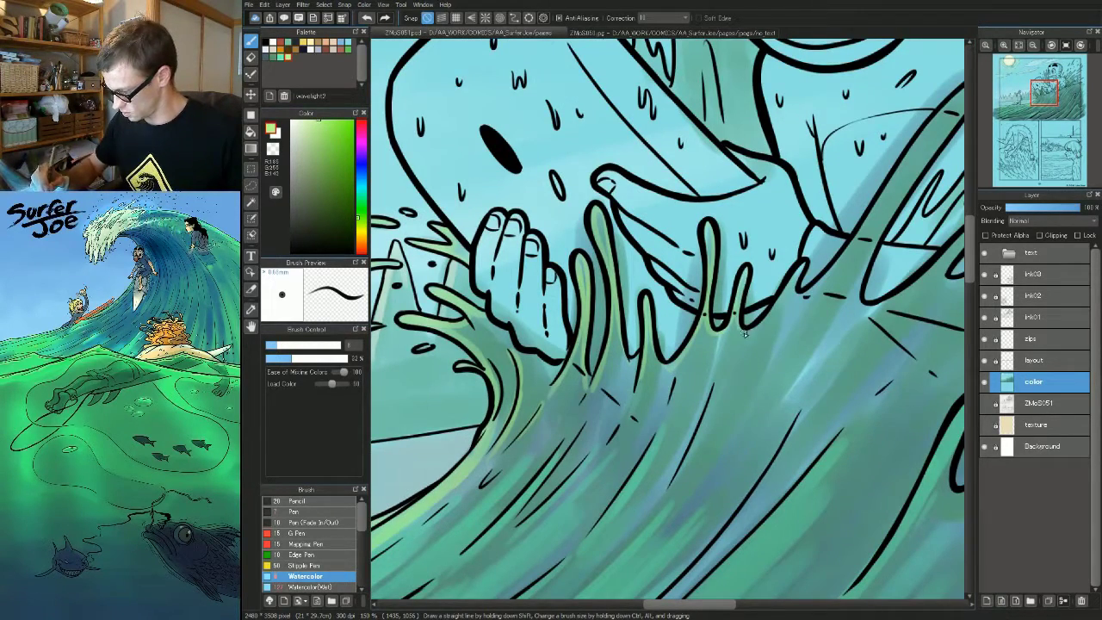
mouse_move(801, 262)
mouse_down()
mouse_move(624, 353)
mouse_move(693, 297)
mouse_move(786, 178)
mouse_move(706, 308)
mouse_move(680, 389)
mouse_move(651, 406)
mouse_move(719, 375)
mouse_move(748, 344)
mouse_move(739, 384)
mouse_move(628, 425)
mouse_move(711, 365)
mouse_up()
drag(767, 299, 717, 300)
mouse_move(697, 360)
mouse_down()
mouse_move(800, 296)
mouse_move(889, 211)
mouse_move(931, 195)
mouse_move(827, 271)
mouse_move(771, 342)
mouse_move(804, 282)
mouse_up()
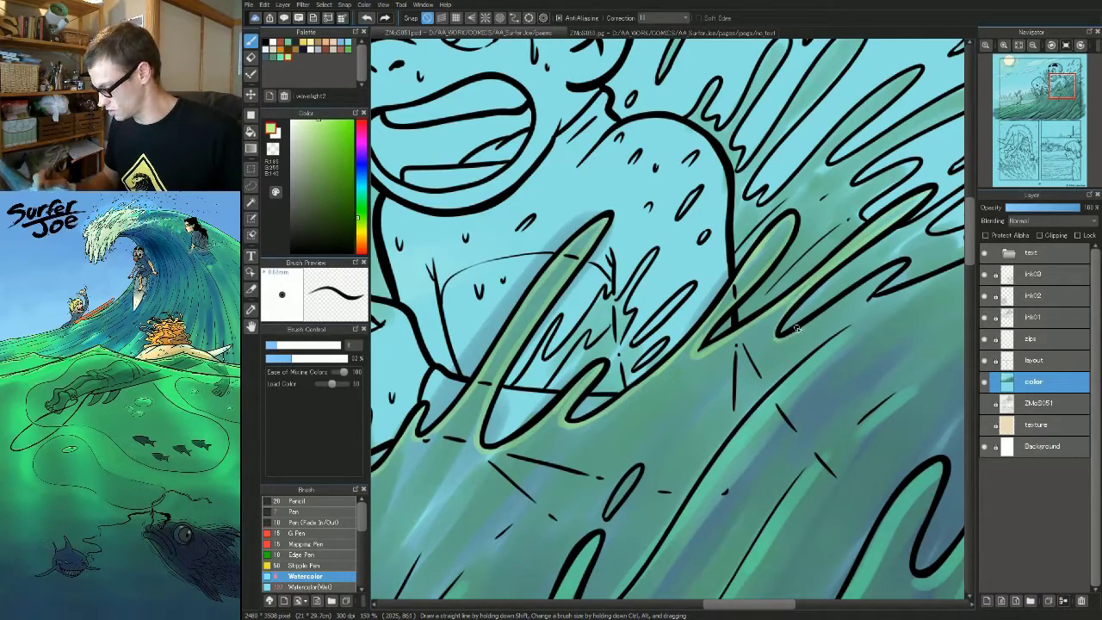
- Continue the thin wavelight2 edge along the base of the splash behind the boy, out to the panel border
drag(782, 338, 871, 298)
drag(871, 298, 715, 339)
drag(714, 339, 794, 314)
drag(920, 269, 859, 308)
scroll(864, 398, down, 2)
mouse_move(779, 503)
mouse_down()
mouse_move(825, 391)
mouse_move(839, 413)
mouse_move(829, 389)
mouse_move(794, 365)
mouse_move(765, 408)
mouse_up()
drag(825, 296, 785, 312)
scroll(774, 316, up, 2)
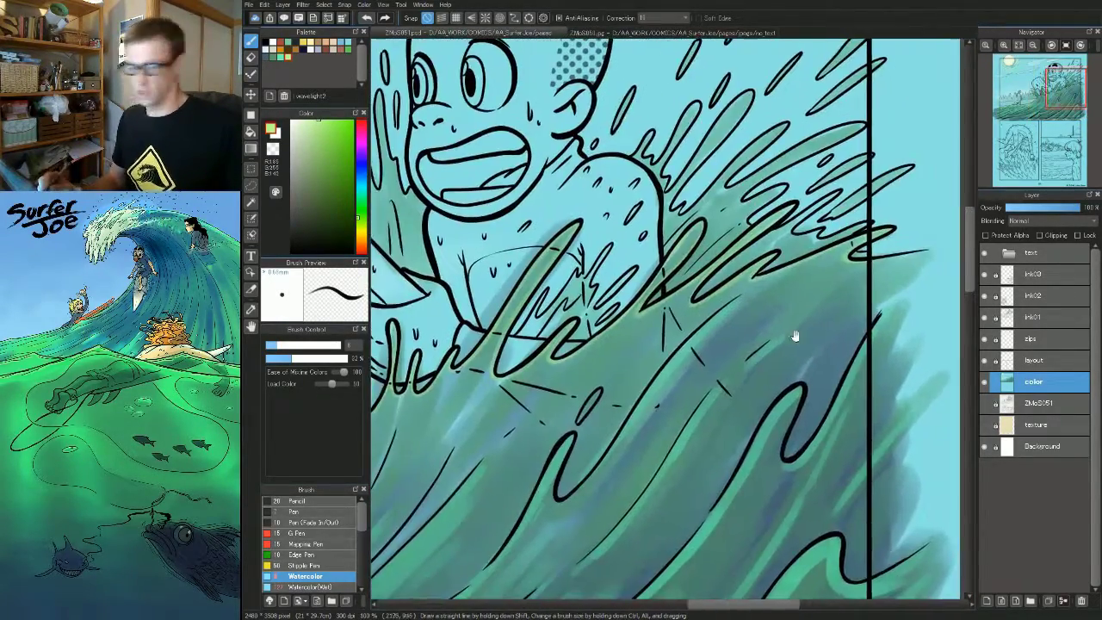
- Enlarge the brush and paint soft wavelight2 patches along the top of the wave behind the boy
key(bracketright)
key(bracketright)
key(bracketright)
key(bracketright)
key(bracketright)
key(bracketright)
key(bracketright)
key(bracketright)
key(bracketright)
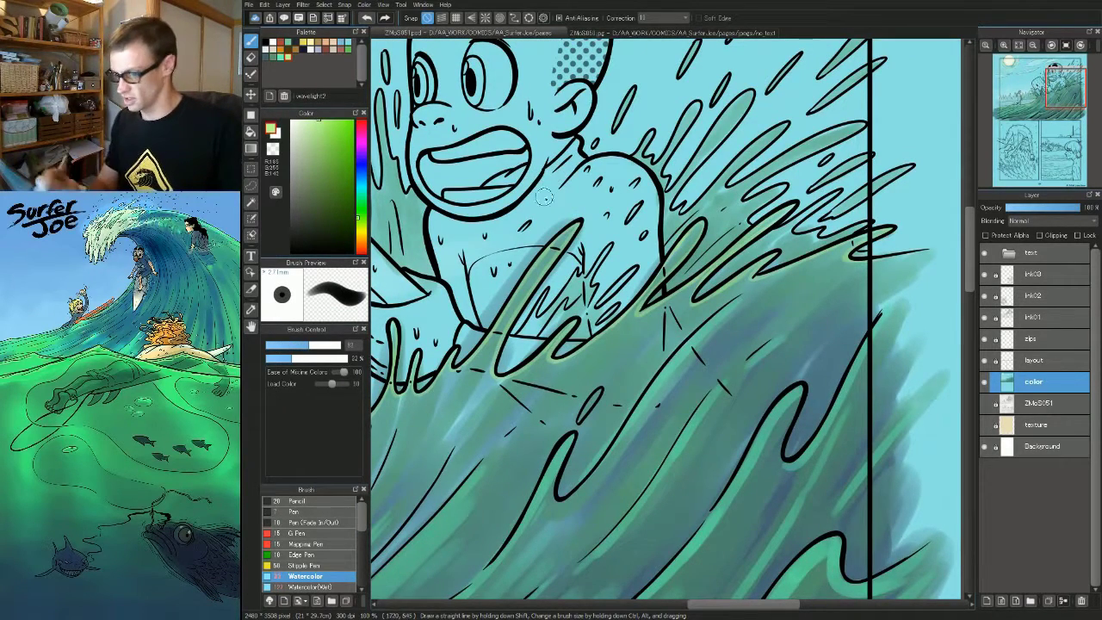
key(bracketright)
key(bracketright)
key(bracketright)
key(bracketright)
key(bracketright)
mouse_move(832, 268)
mouse_down()
mouse_move(768, 301)
mouse_move(770, 291)
mouse_up()
drag(883, 279, 800, 317)
mouse_move(764, 273)
mouse_down()
mouse_move(742, 301)
mouse_move(661, 322)
mouse_move(685, 325)
mouse_up()
- Paint wavelight2 streaks down the wave's face below the boy and the splash fingers with a slightly smaller brush
key(bracketleft)
key(bracketleft)
key(bracketleft)
drag(637, 410, 779, 346)
drag(779, 253, 724, 296)
drag(623, 301, 585, 365)
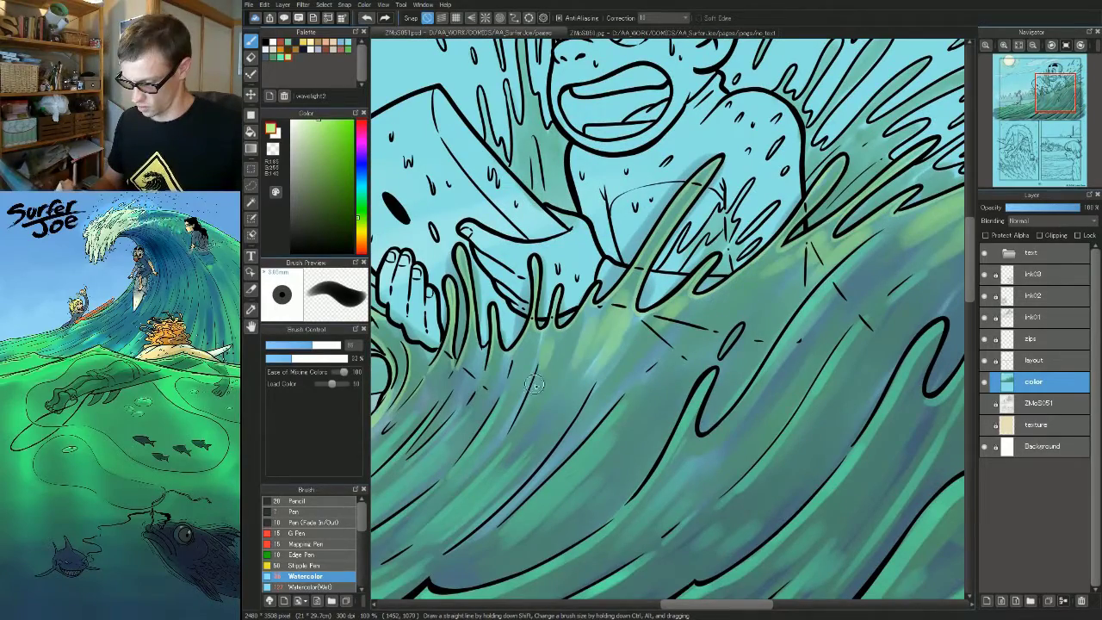
- Brighten the long splash drops behind the boy's shoulder and the flying droplets above them with wavelight2
scroll(551, 362, down, 3)
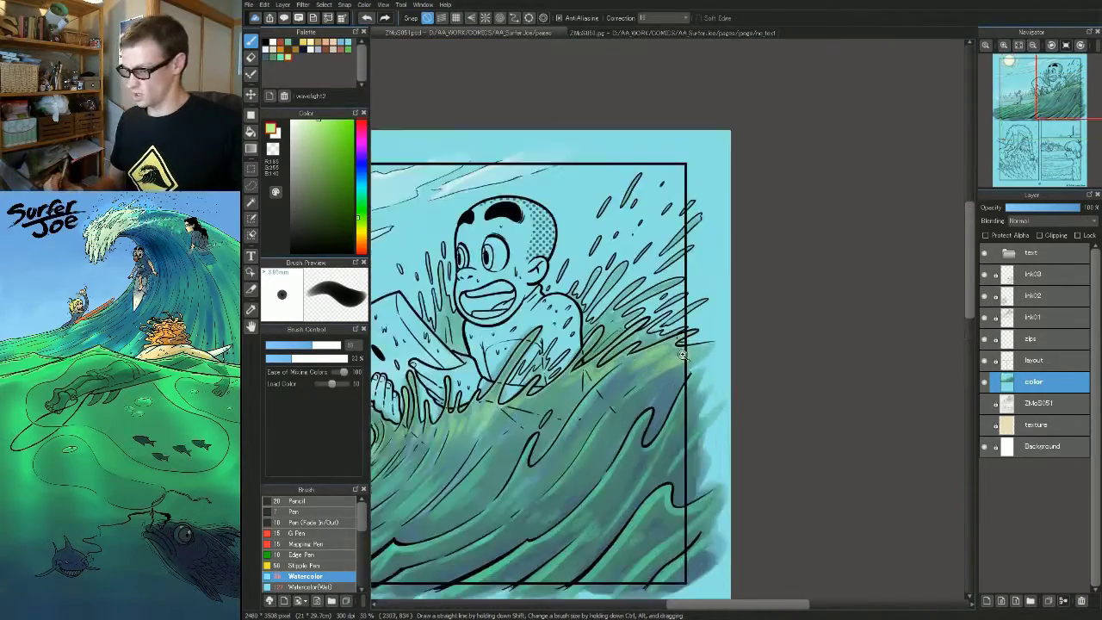
scroll(583, 330, up, 3)
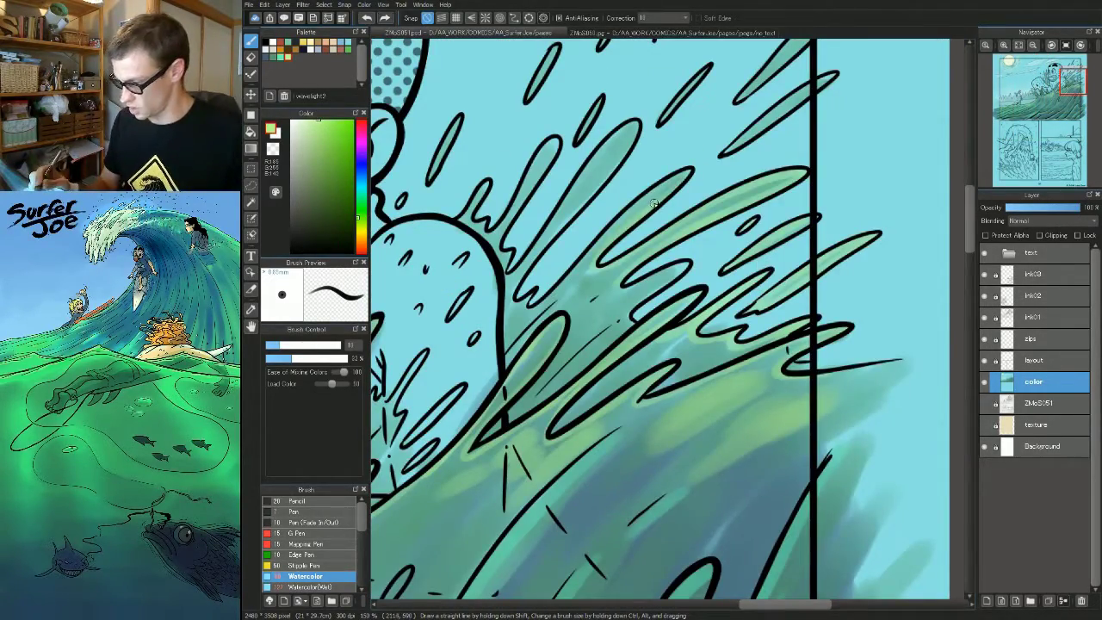
drag(517, 279, 633, 127)
drag(610, 301, 675, 264)
drag(647, 99, 664, 73)
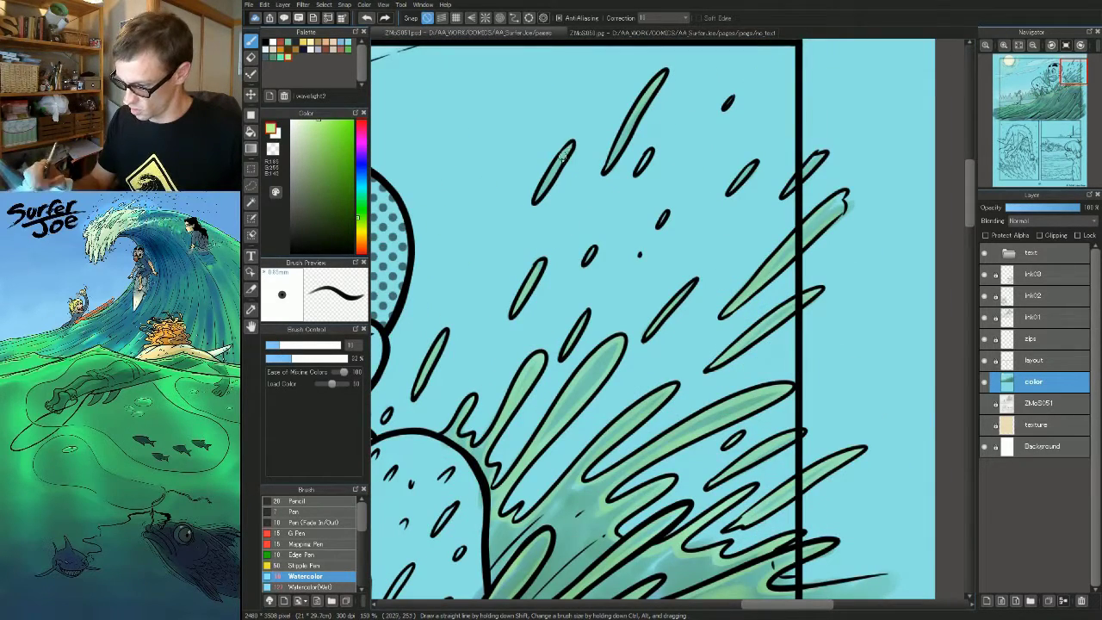
- Sample the light blue from the sky and paint pale misty highlights into the splash behind the boy's shoulder
scroll(745, 167, down, 3)
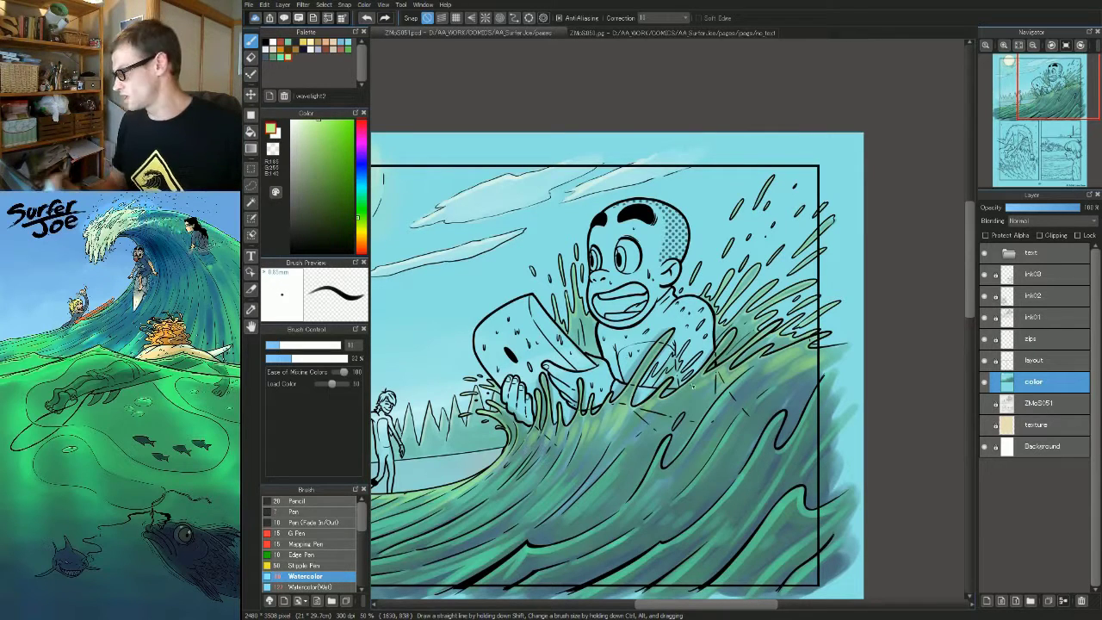
alt+click(760, 242)
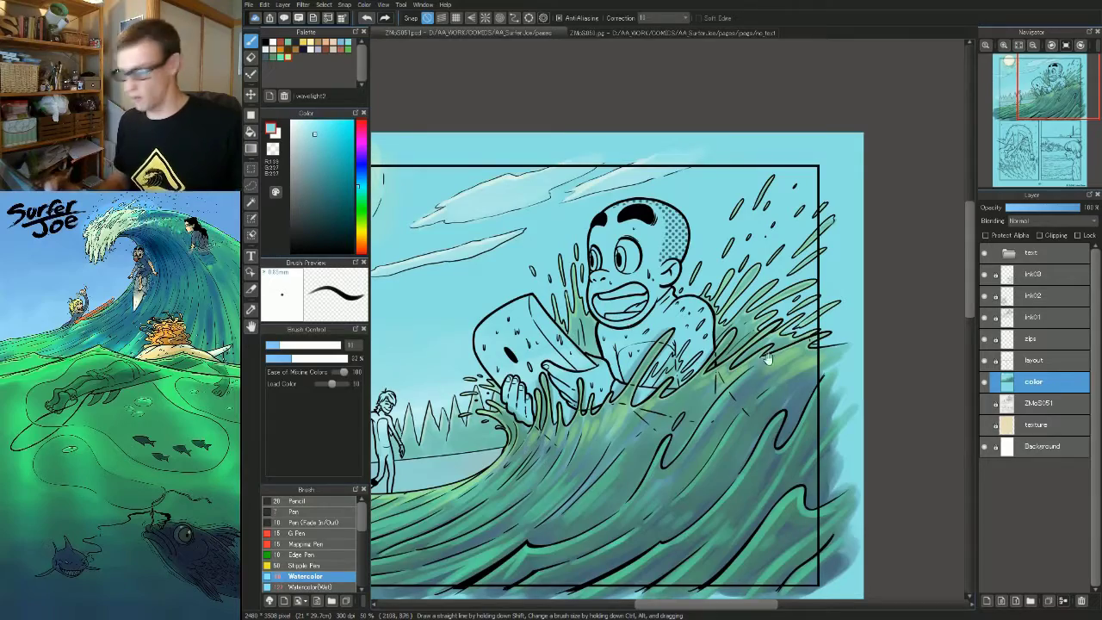
scroll(768, 358, up, 3)
mouse_move(693, 277)
mouse_down()
mouse_move(697, 367)
mouse_move(686, 295)
mouse_move(678, 322)
mouse_up()
key(bracketright)
key(bracketright)
key(bracketright)
key(bracketright)
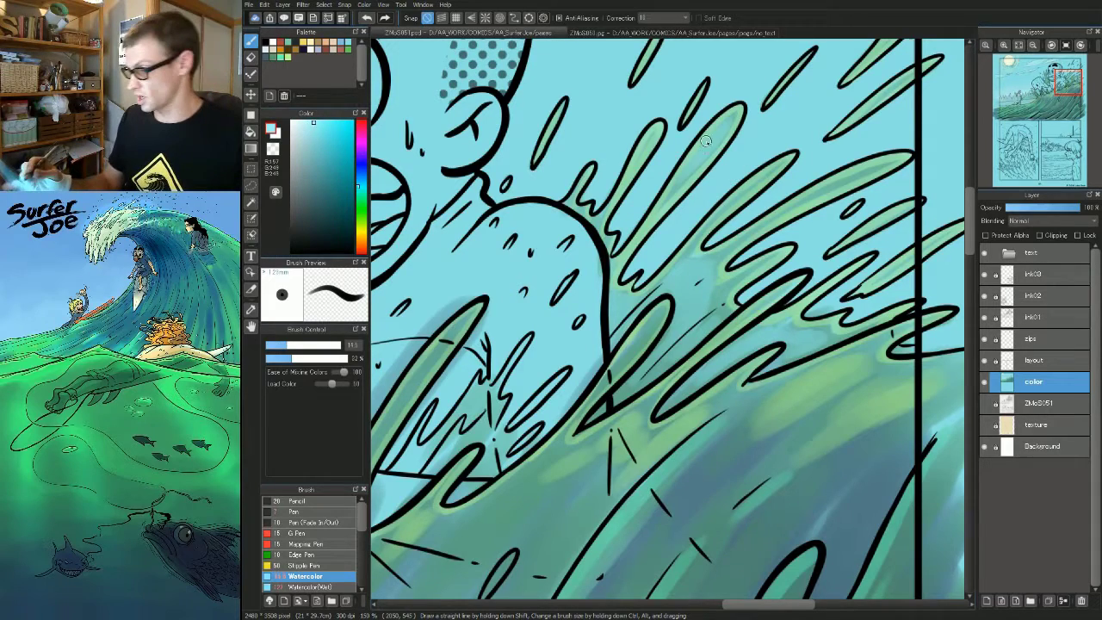
key(bracketleft)
key(bracketleft)
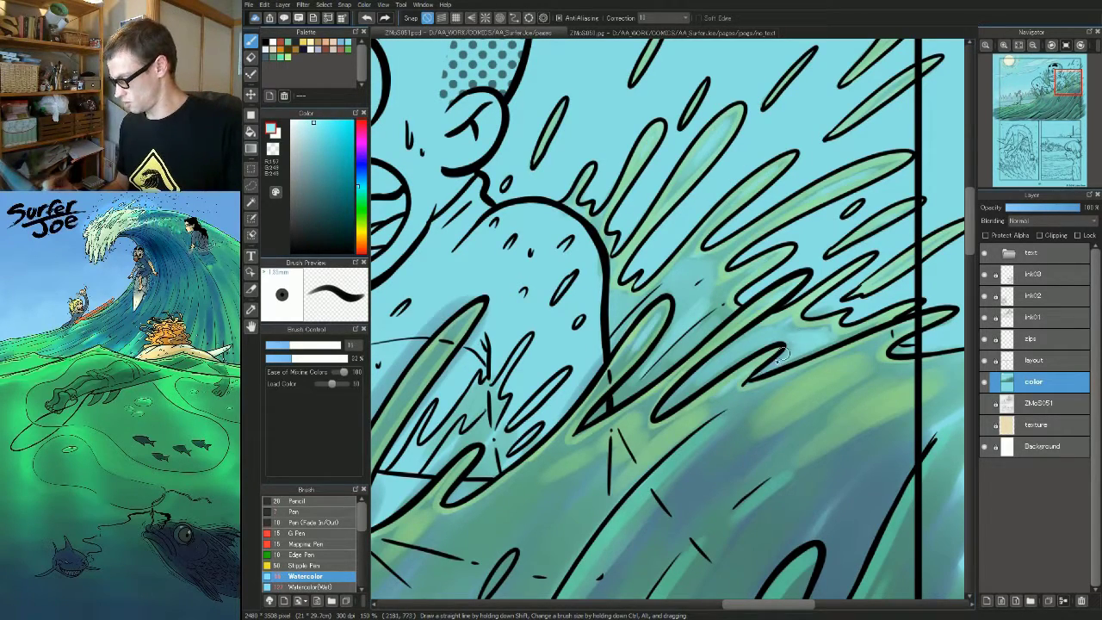
- Add pale blue highlights to the splash between the surfboard and the boy's face
scroll(914, 331, down, 3)
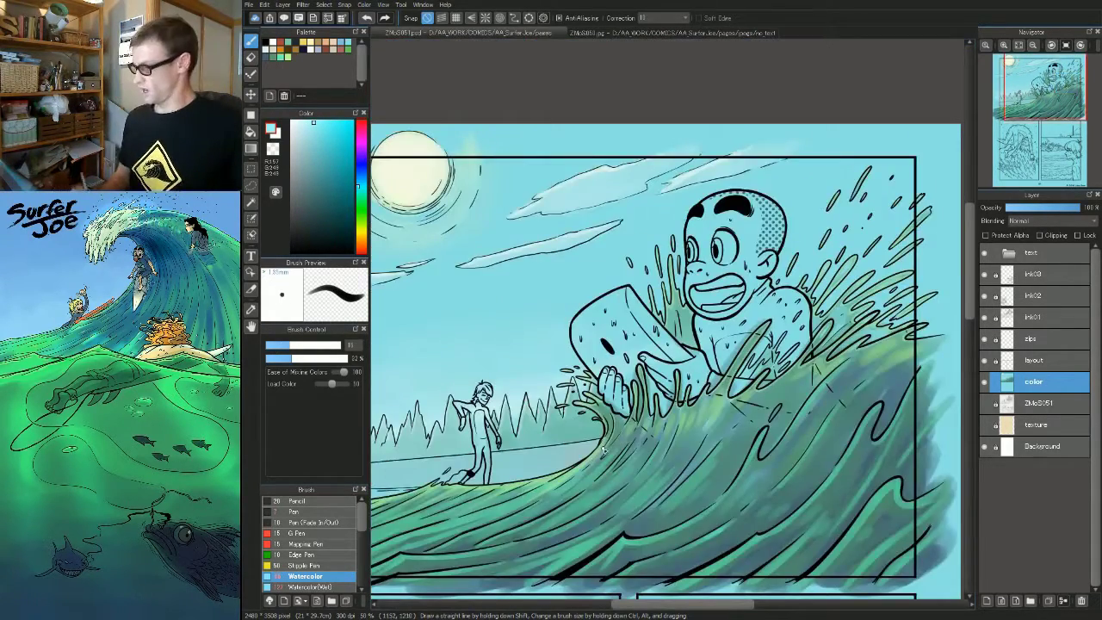
scroll(686, 290, up, 3)
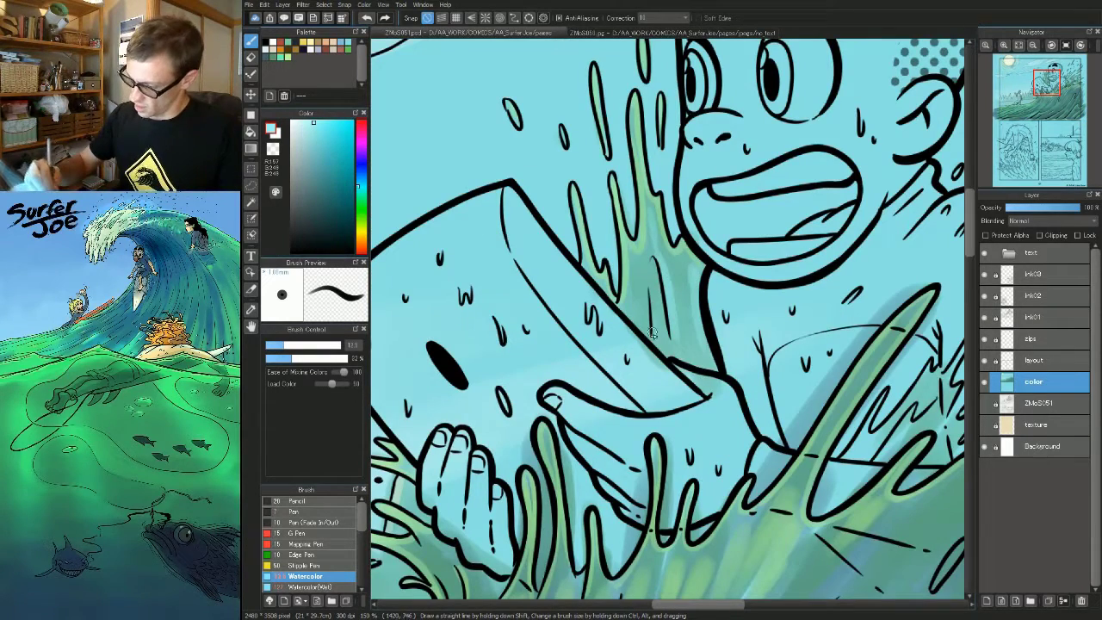
drag(637, 315, 629, 253)
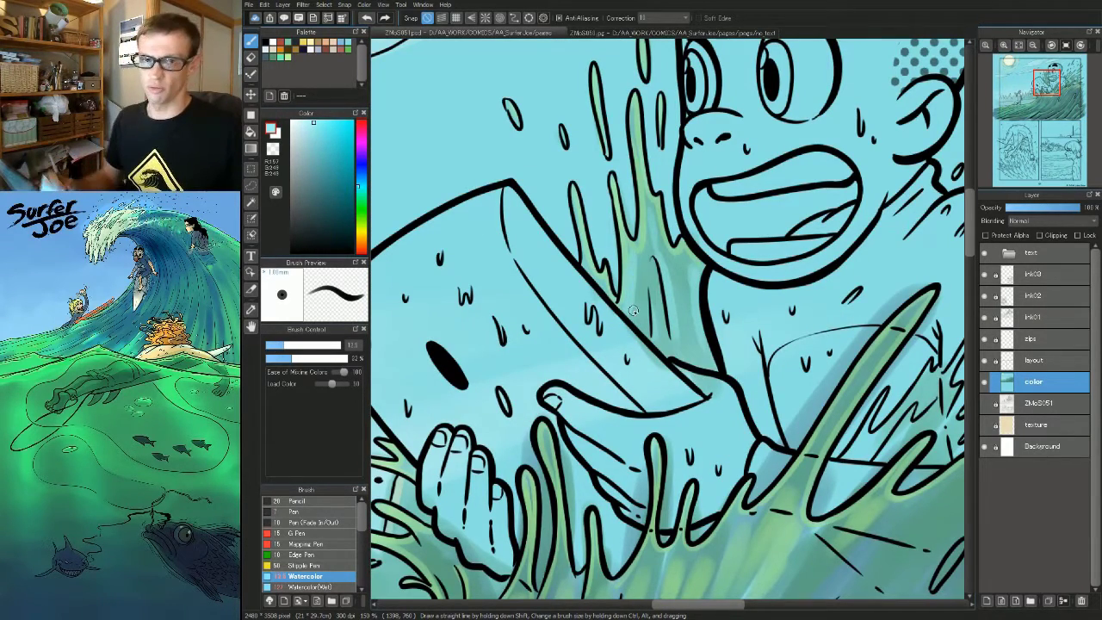
mouse_move(633, 310)
mouse_down()
mouse_move(624, 263)
mouse_move(619, 291)
mouse_up()
mouse_move(661, 338)
mouse_down()
mouse_move(649, 277)
mouse_move(682, 304)
mouse_up()
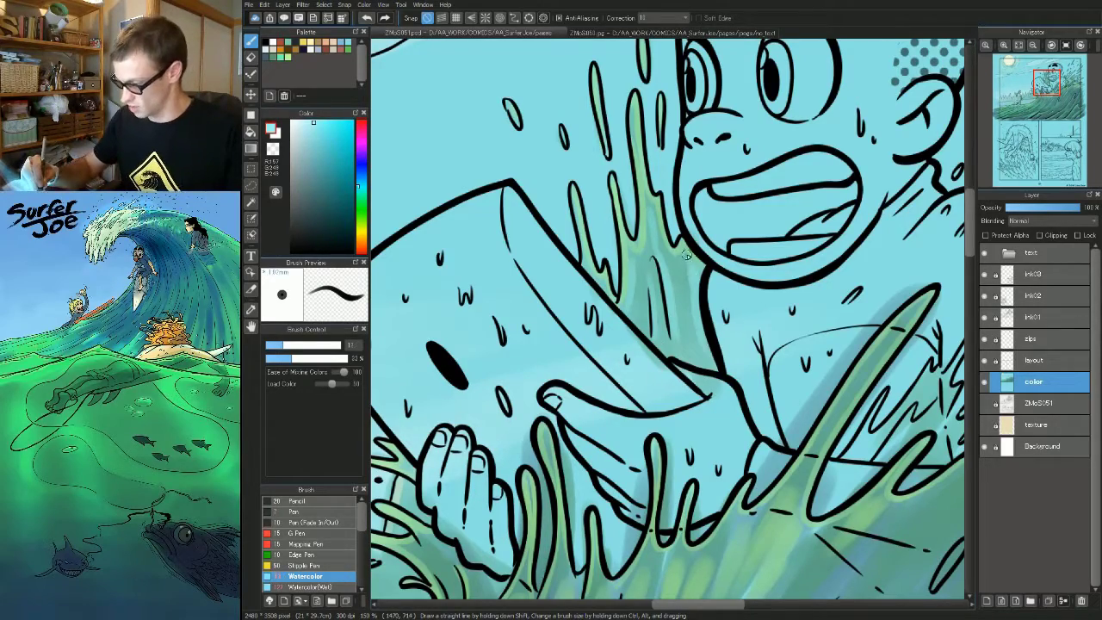
scroll(752, 395, down, 5)
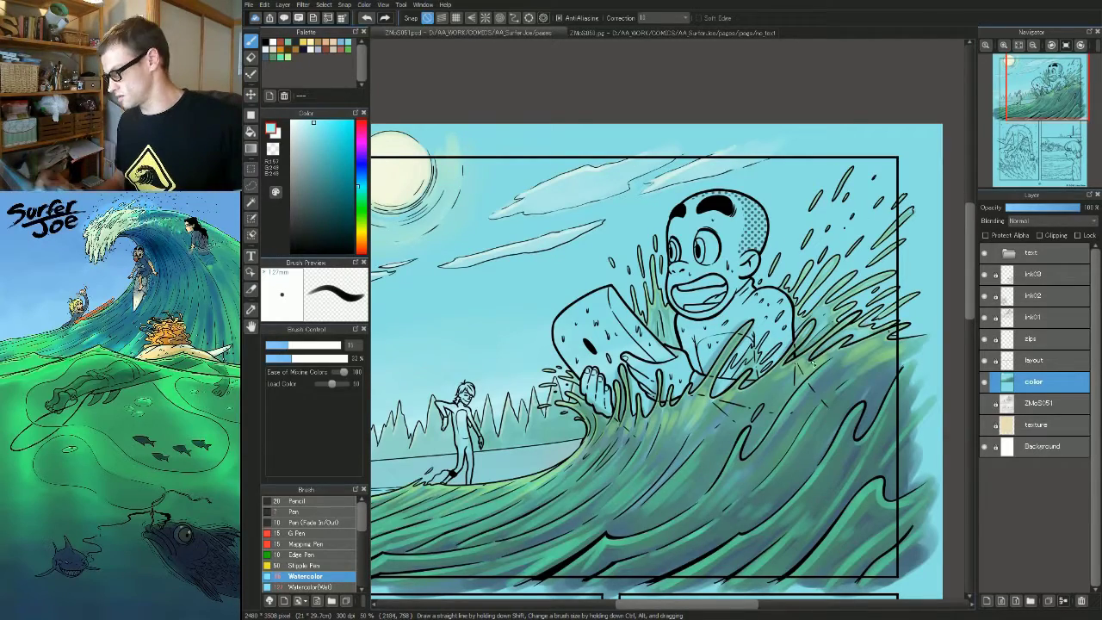
drag(697, 451, 721, 386)
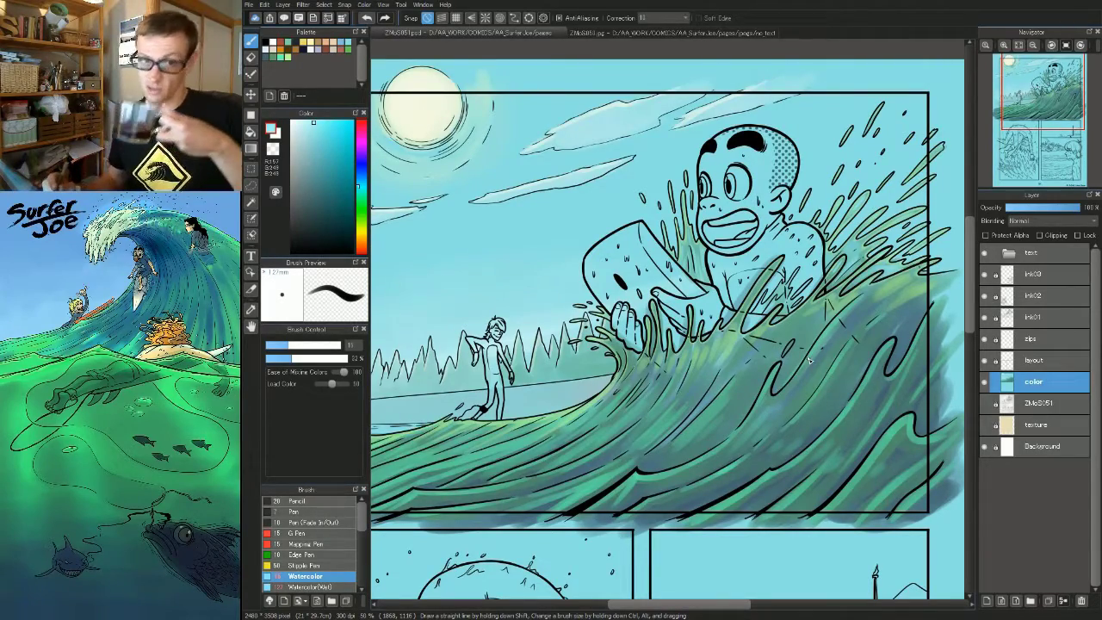
scroll(747, 360, up, 1)
drag(707, 435, 582, 413)
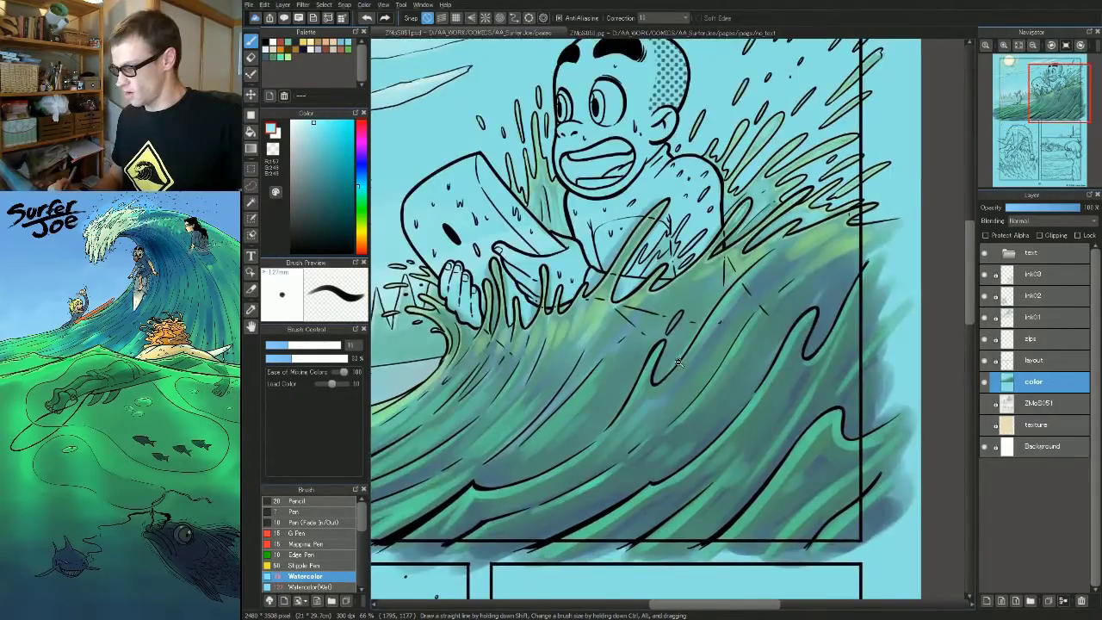
- Pick the wetsuit base colour and paint the boy's chest with a much larger Watercolor brush
scroll(689, 362, down, 2)
drag(694, 448, 797, 437)
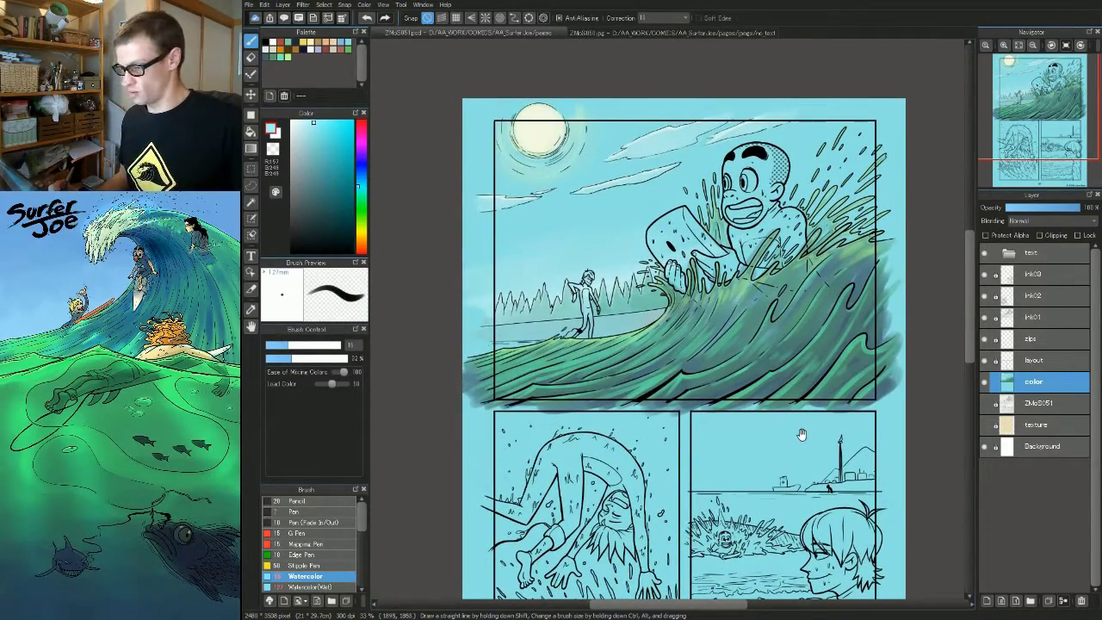
scroll(801, 434, down, 1)
scroll(728, 348, up, 2)
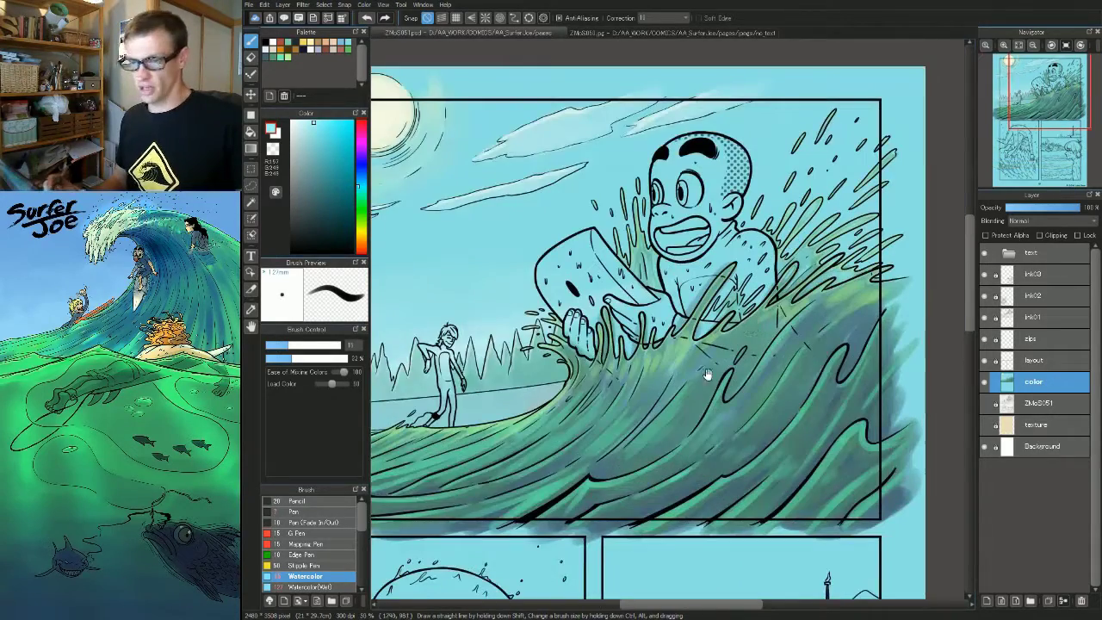
click(295, 41)
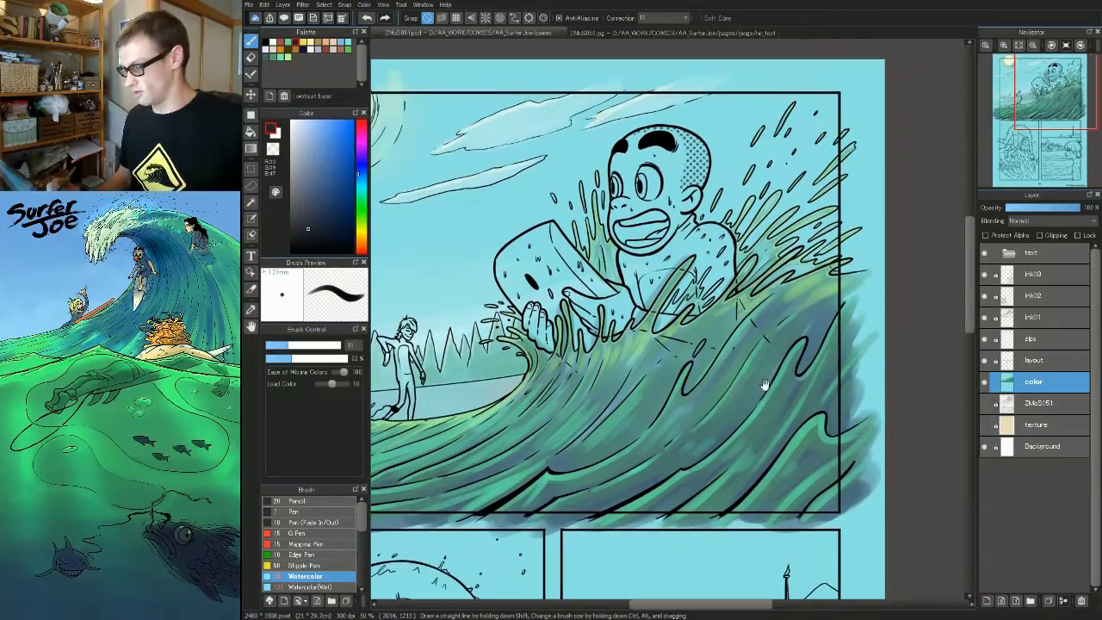
scroll(721, 272, up, 2)
drag(722, 271, 784, 295)
key(bracketright)
key(bracketright)
key(bracketright)
key(bracketright)
key(bracketright)
key(bracketright)
key(bracketright)
key(bracketright)
key(bracketright)
key(bracketright)
key(bracketright)
key(bracketright)
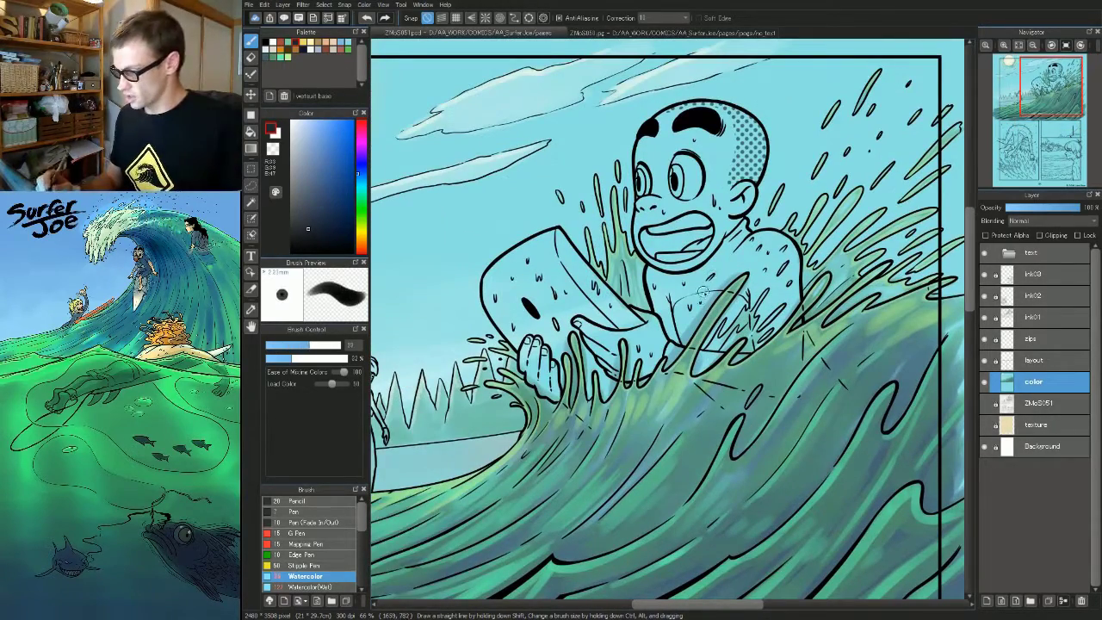
mouse_move(722, 267)
mouse_down()
mouse_move(686, 324)
mouse_move(721, 261)
mouse_move(669, 289)
mouse_move(690, 283)
mouse_move(658, 275)
mouse_move(655, 286)
mouse_move(704, 278)
mouse_move(679, 317)
mouse_move(669, 286)
mouse_move(685, 338)
mouse_up()
key(bracketright)
key(bracketright)
mouse_move(680, 284)
mouse_down()
mouse_move(684, 330)
mouse_move(692, 285)
mouse_move(681, 327)
mouse_move(653, 269)
mouse_move(656, 311)
mouse_move(664, 280)
mouse_move(674, 331)
mouse_move(671, 256)
mouse_move(681, 323)
mouse_move(687, 283)
mouse_move(677, 321)
mouse_move(715, 275)
mouse_move(674, 349)
mouse_up()
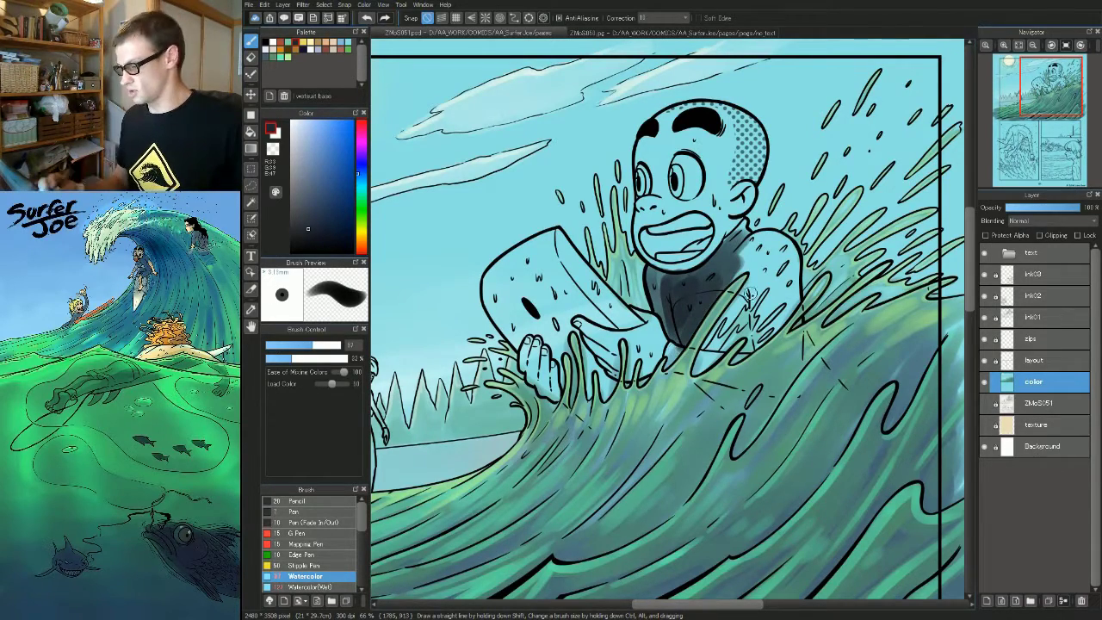
- Paint the wetsuit's lower edge where it meets the water between the splash fingers with a smaller brush
scroll(681, 339, up, 2)
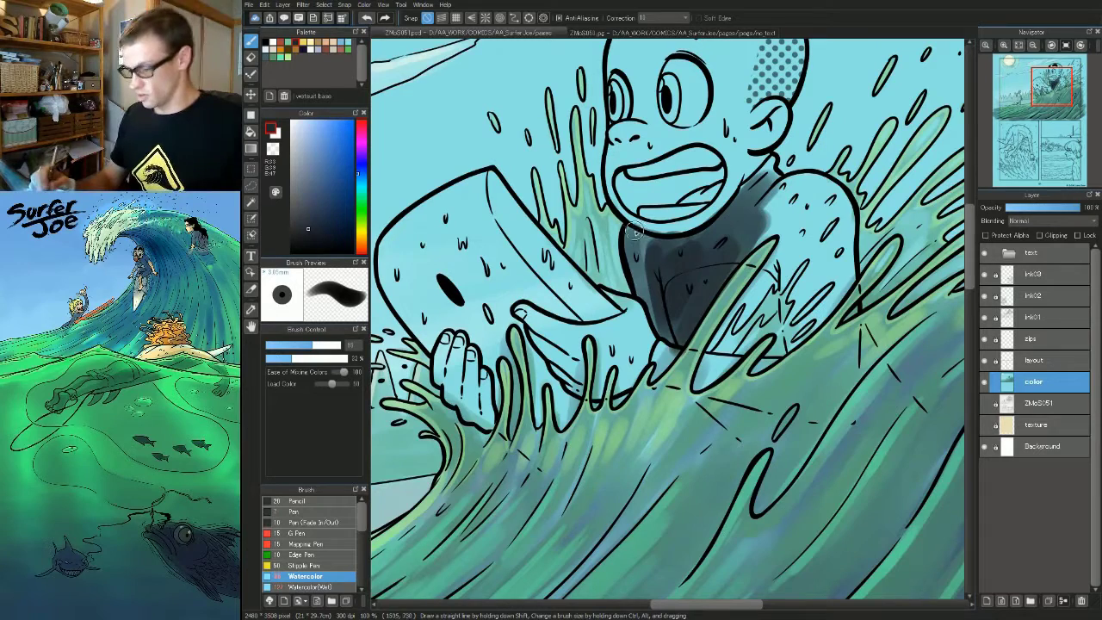
key(bracketleft)
key(bracketleft)
key(bracketleft)
key(bracketleft)
key(bracketleft)
mouse_move(655, 359)
mouse_down()
mouse_move(656, 373)
mouse_move(720, 360)
mouse_move(701, 378)
mouse_move(728, 362)
mouse_move(699, 386)
mouse_move(713, 370)
mouse_up()
key(bracketright)
key(bracketright)
key(bracketright)
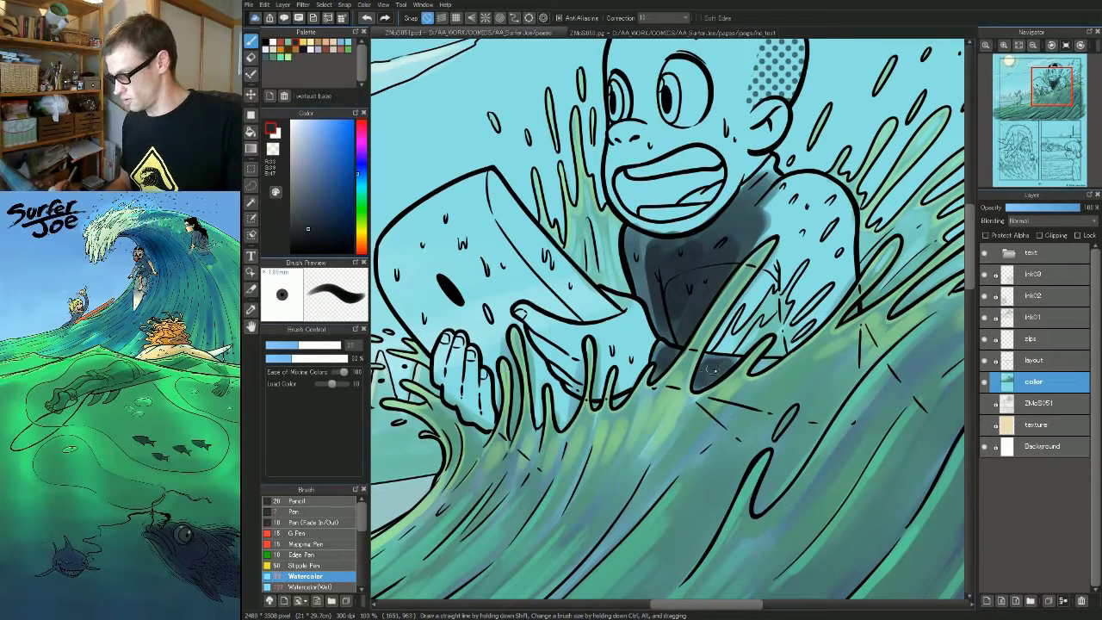
- Extend the wetsuit base colour over the boy's collar, shoulder and upper arm down to the splash
key(bracketleft)
key(])
drag(770, 250, 727, 340)
drag(771, 214, 787, 185)
key(])
mouse_move(775, 232)
mouse_down()
mouse_move(835, 190)
mouse_move(817, 196)
mouse_up()
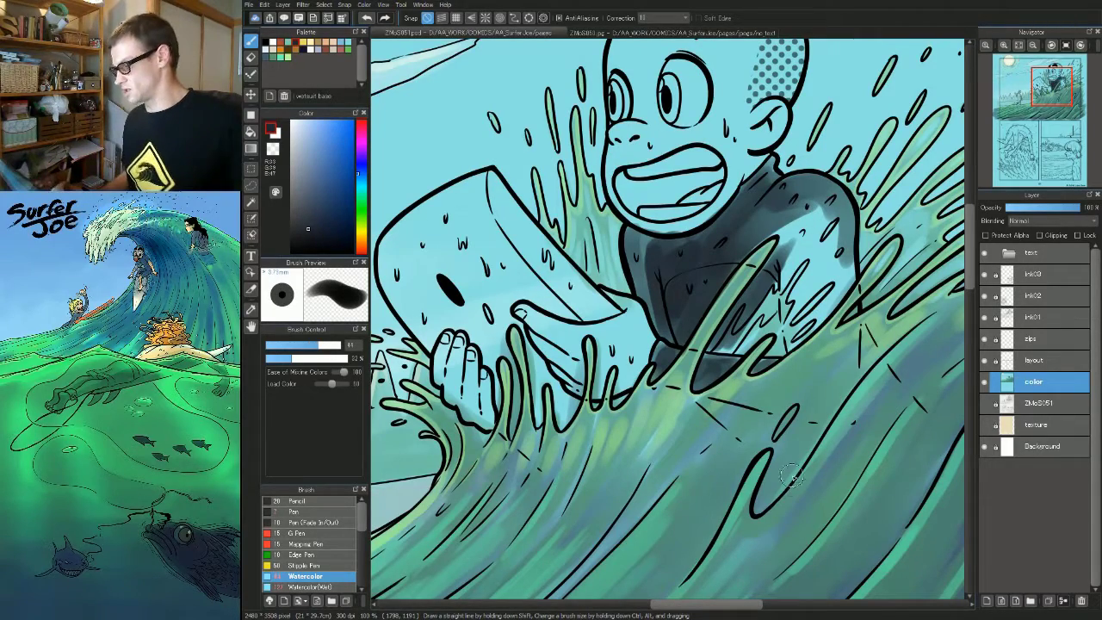
drag(812, 387, 713, 410)
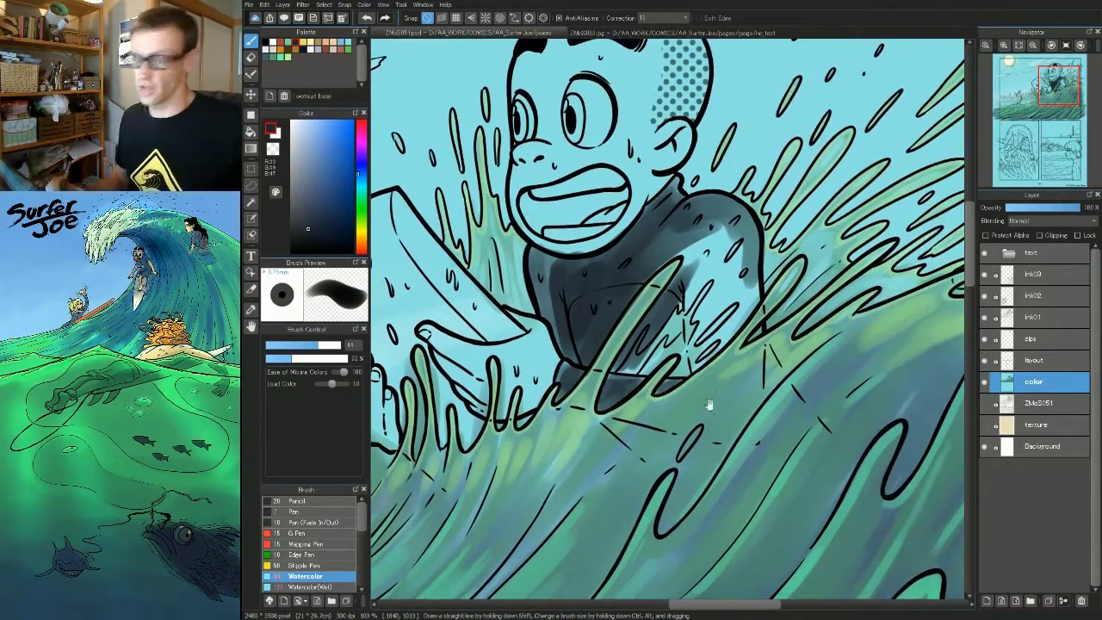
mouse_move(723, 225)
mouse_down()
mouse_move(692, 257)
mouse_move(683, 239)
mouse_move(661, 318)
mouse_move(717, 223)
mouse_move(774, 190)
mouse_move(702, 314)
mouse_move(723, 240)
mouse_move(698, 246)
mouse_move(680, 278)
mouse_move(707, 250)
mouse_move(697, 282)
mouse_move(737, 296)
mouse_move(750, 277)
mouse_move(696, 373)
mouse_move(640, 369)
mouse_move(695, 356)
mouse_up()
key([)
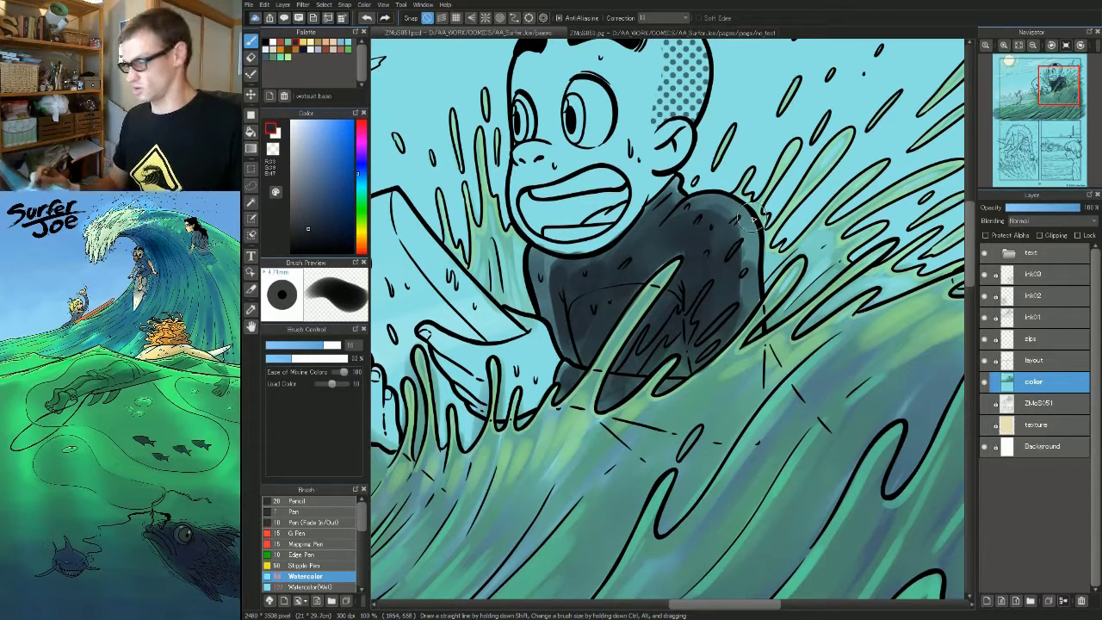
- Even out the dark wetsuit tone across the chest and arm and refine it around the splash fingers with smaller brushes
key([)
key([)
mouse_move(658, 250)
mouse_down()
mouse_move(600, 281)
mouse_move(603, 261)
mouse_move(701, 301)
mouse_up()
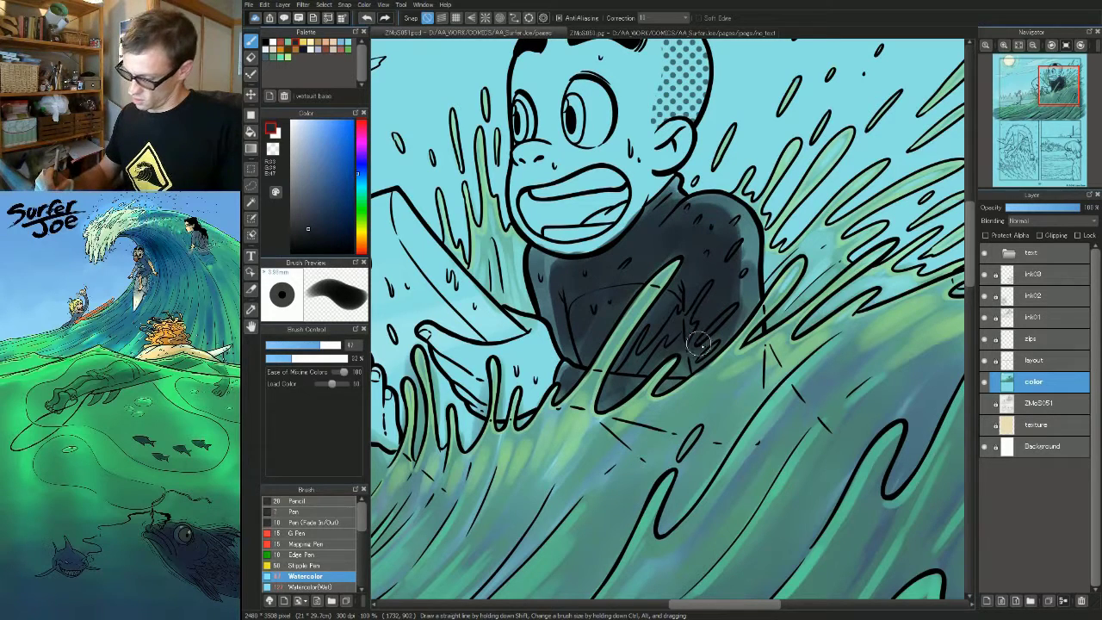
key([)
key([)
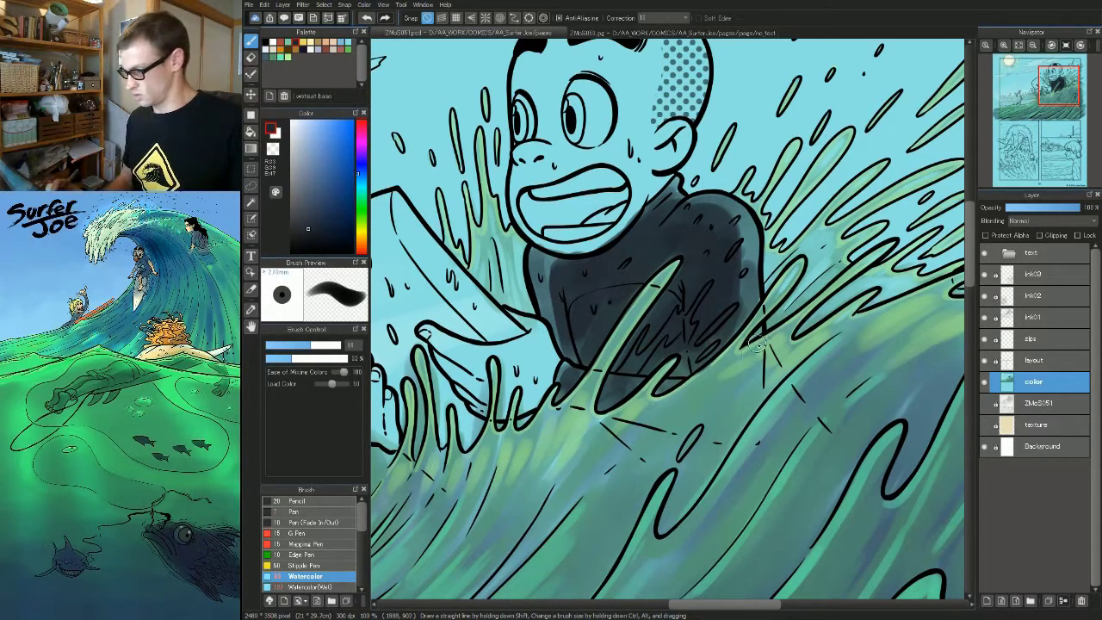
key(bracketright)
key(bracketright)
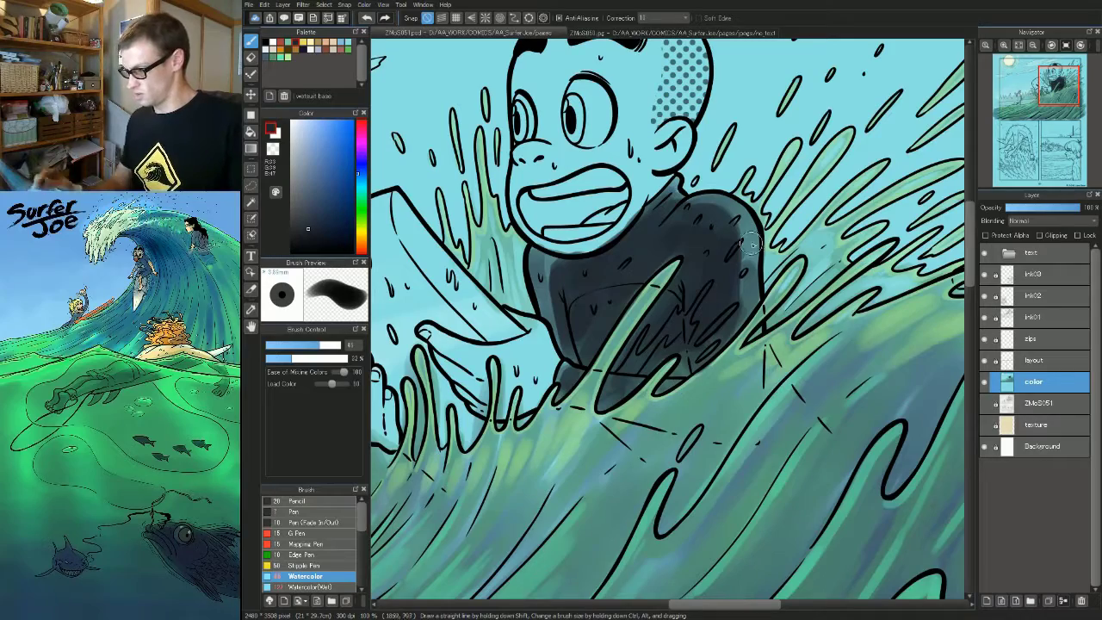
key(bracketleft)
key(bracketleft)
key(bracketleft)
key(bracketleft)
key(bracketleft)
key(bracketleft)
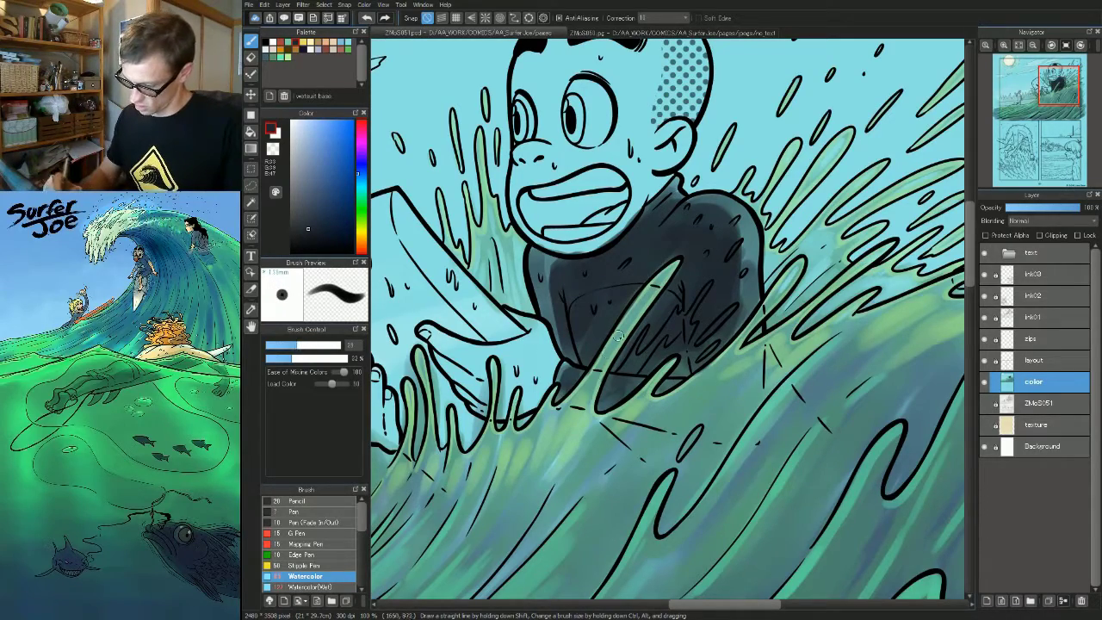
mouse_move(668, 273)
mouse_down()
mouse_move(578, 413)
mouse_move(687, 365)
mouse_move(782, 377)
mouse_move(738, 351)
mouse_up()
- Paint the boy's dark wetsuit reflection onto the wave surface directly below his body
key(bracketright)
key(bracketright)
alt+click(796, 340)
mouse_move(802, 336)
mouse_down()
mouse_move(757, 379)
mouse_move(676, 422)
mouse_up()
key(bracketleft)
key(bracketleft)
alt+click(747, 330)
key(bracketright)
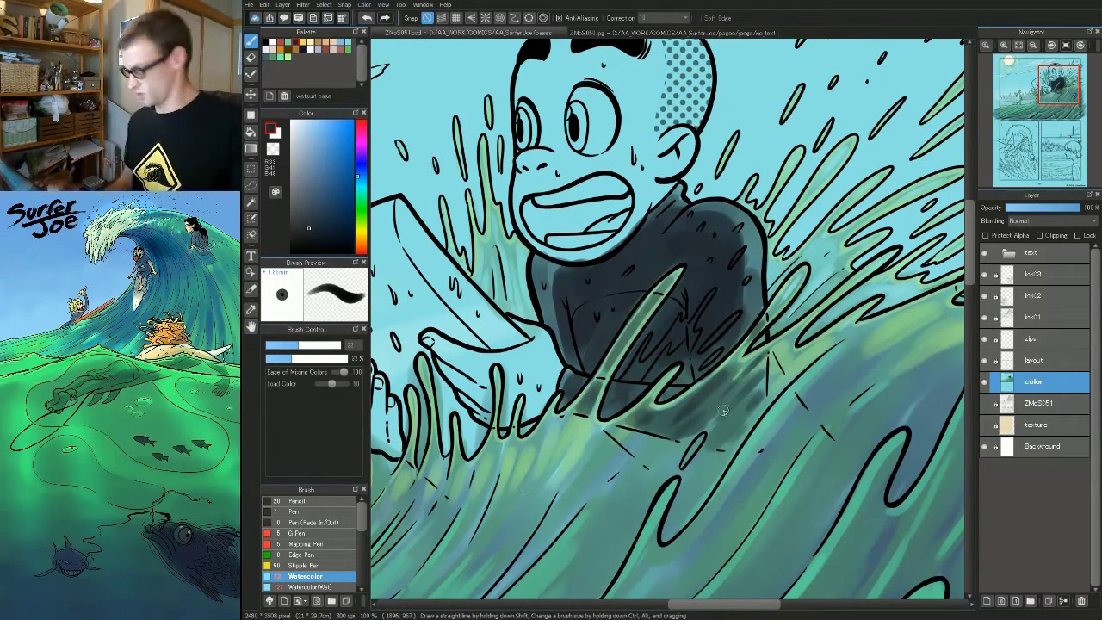
- Blend sampled wave greens into the lower edge of the dark reflection below the boy
scroll(729, 441, down, 3)
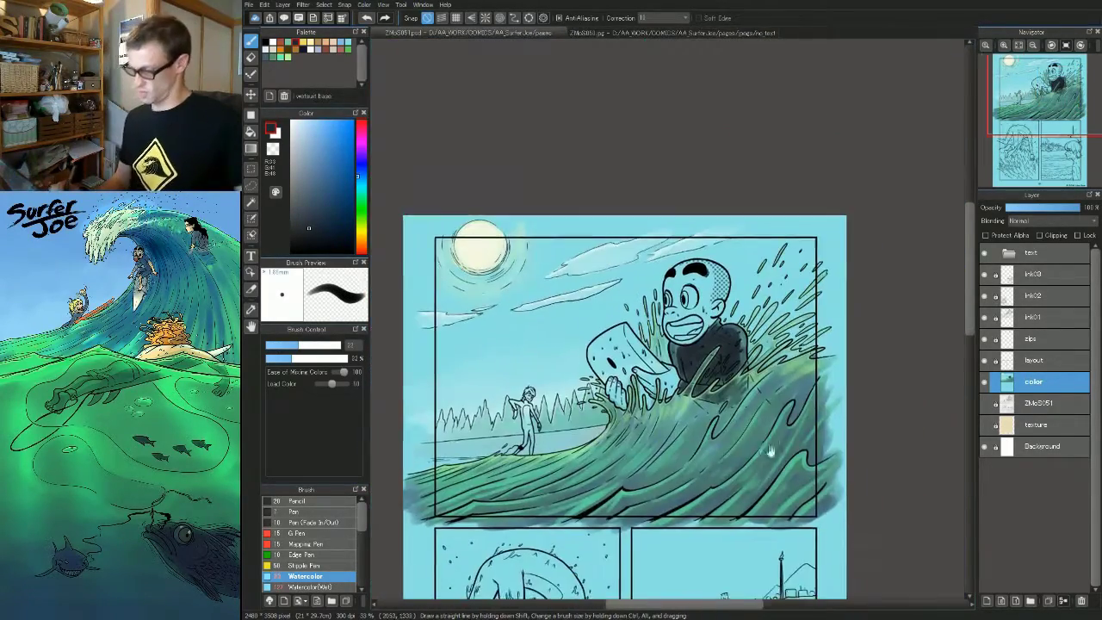
scroll(710, 370, up, 3)
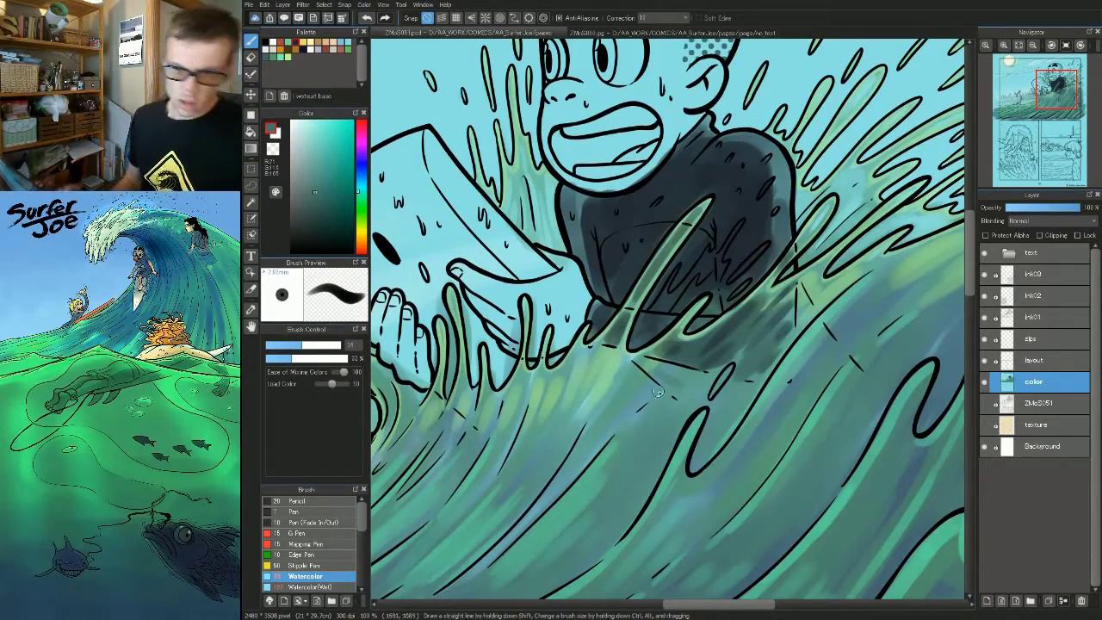
key([)
mouse_move(658, 370)
mouse_down()
mouse_move(735, 408)
mouse_move(824, 351)
mouse_up()
right_click(810, 384)
scroll(804, 304, down, 1)
scroll(799, 362, down, 1)
drag(782, 407, 884, 472)
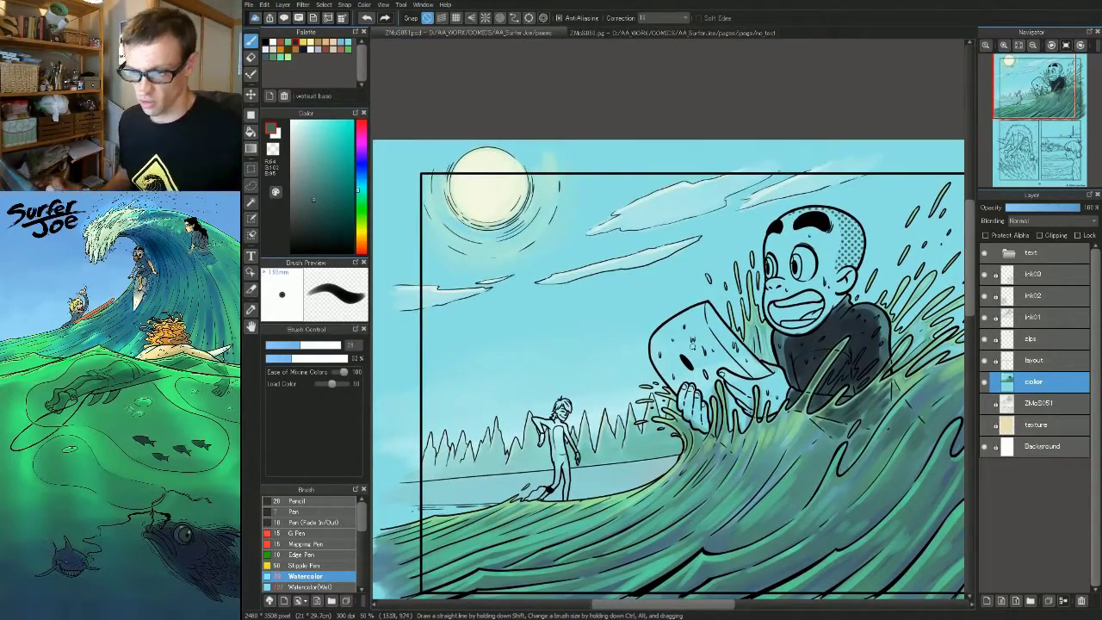
- Sample the board's yellow from the finished page 50 and paint the face and side of the board the boy holds
click(663, 33)
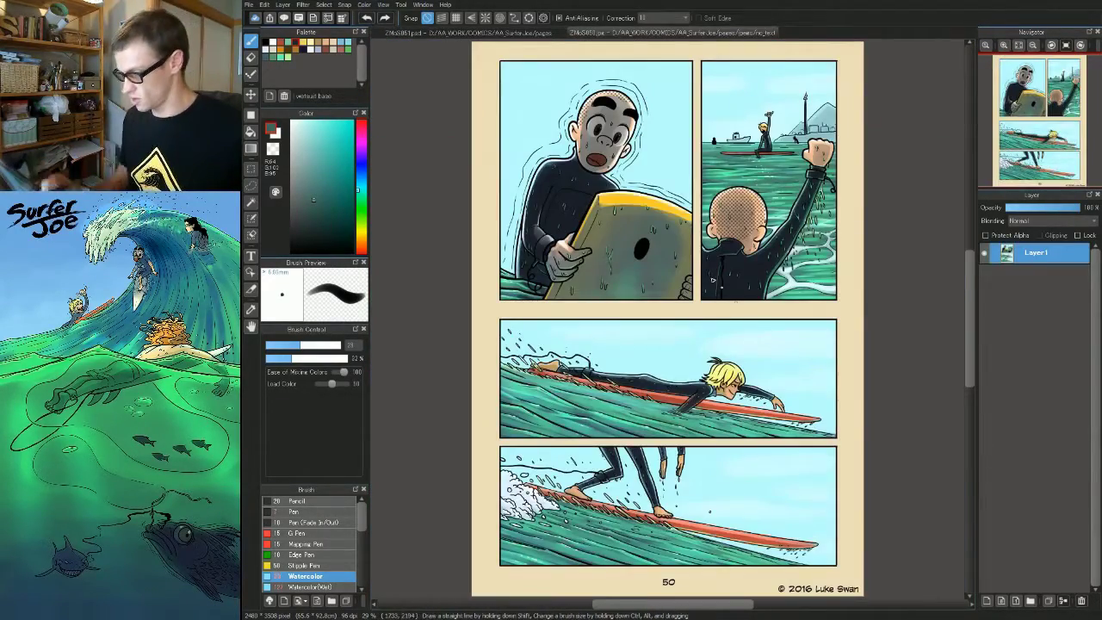
right_click(619, 195)
click(469, 32)
scroll(686, 297, up, 1)
mouse_move(631, 375)
mouse_down()
mouse_move(751, 373)
mouse_move(686, 337)
mouse_up()
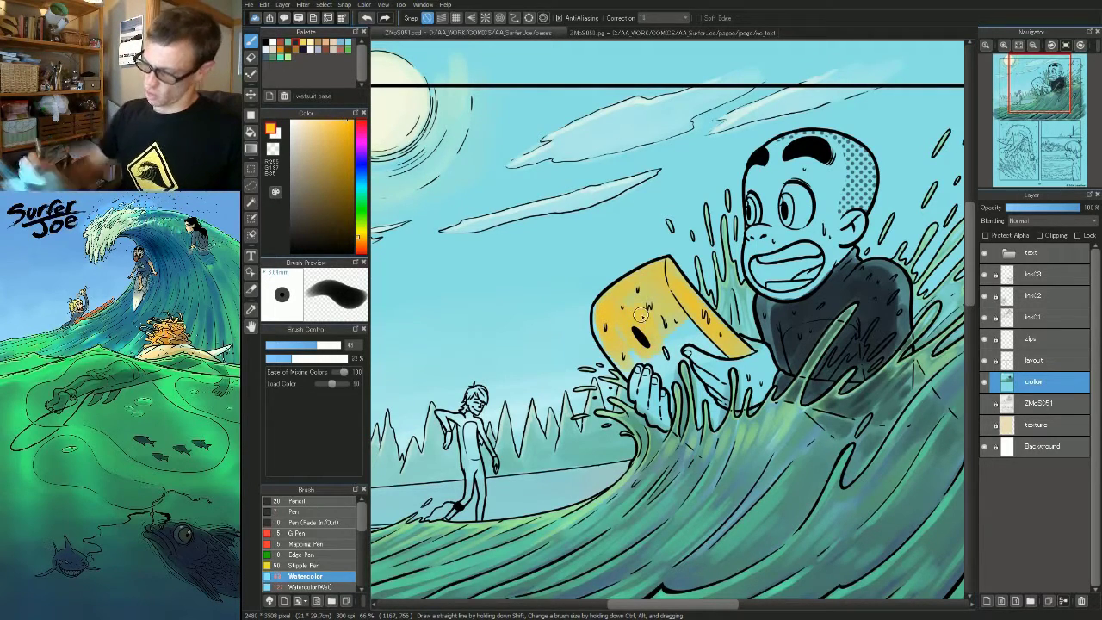
key(bracketleft)
key(bracketleft)
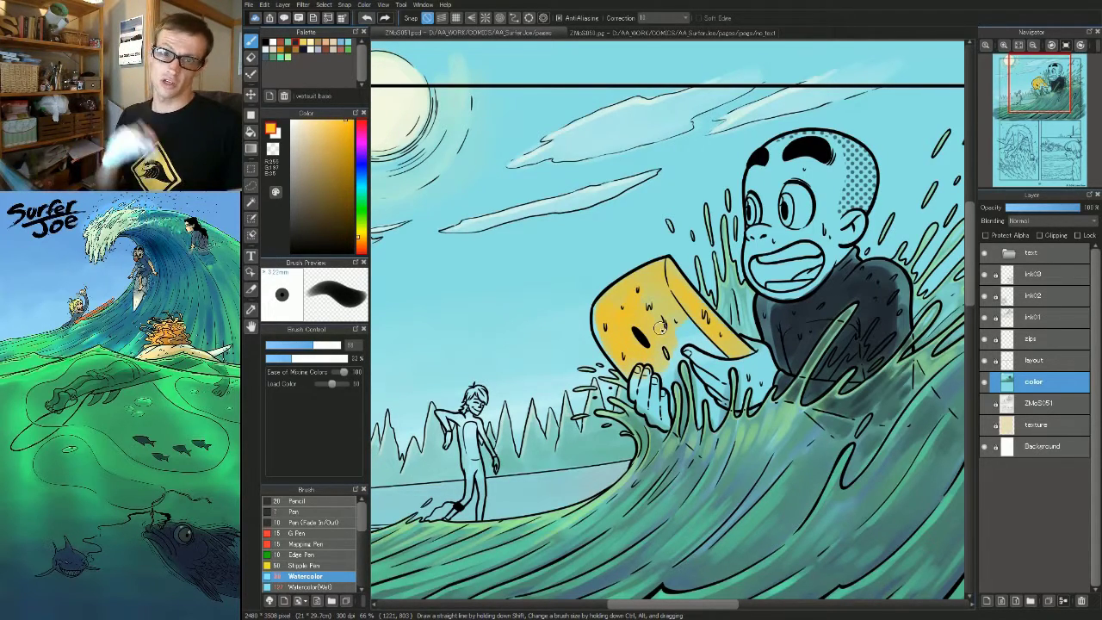
- Fill the part of the board below the boy's forearm with yellow, using a smaller brush between the splash fingers
scroll(661, 325, up, 2)
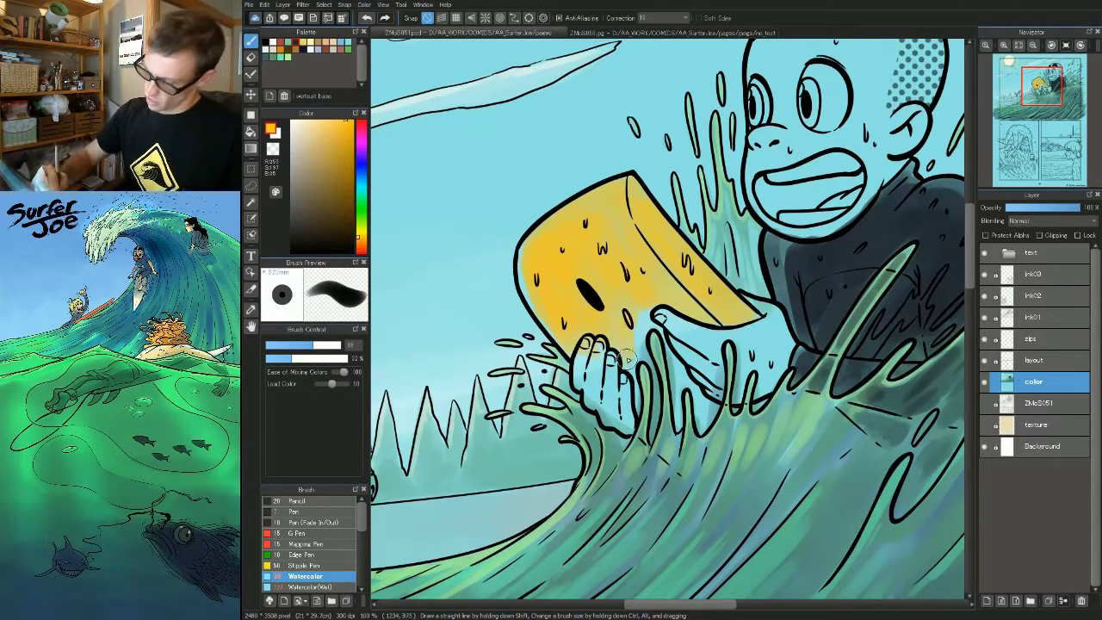
key(bracketleft)
key(bracketleft)
key(bracketleft)
key(bracketleft)
drag(699, 400, 710, 415)
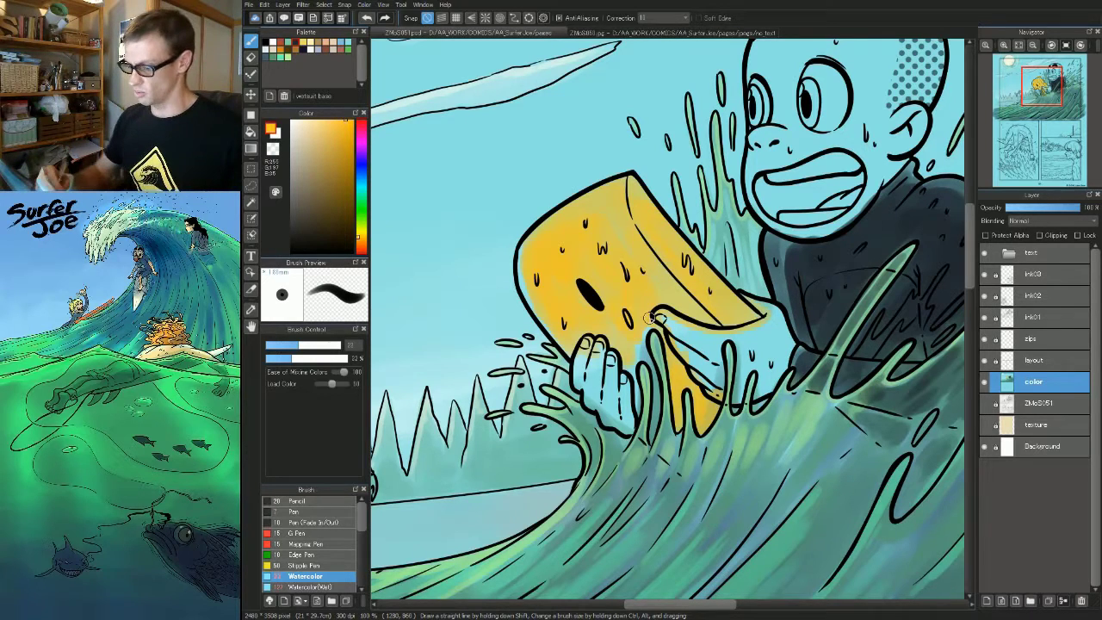
- Fill the remaining yellow gaps on the board between the boy's two hands and around the splash fingers
drag(641, 344, 643, 331)
key(bracketleft)
drag(646, 365, 652, 424)
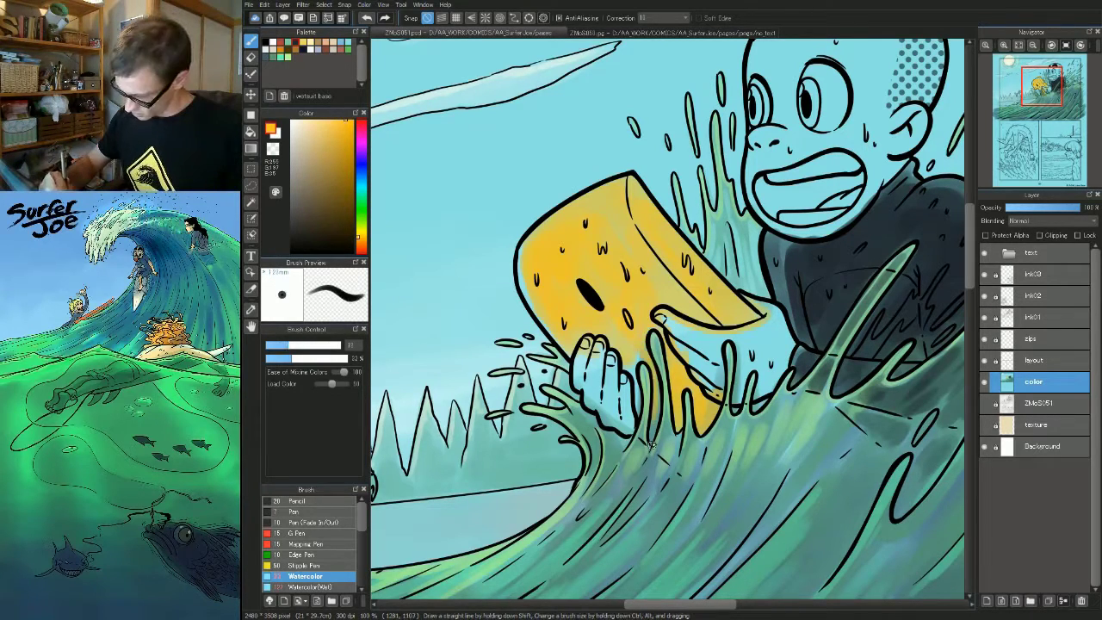
drag(637, 354, 635, 372)
key(bracketright)
mouse_move(806, 490)
mouse_down()
mouse_move(804, 466)
mouse_move(812, 502)
mouse_up()
- Soften the board's edge with light blue sampled from the sky, and dab yellow reflections of the board onto the wave
alt+click(590, 165)
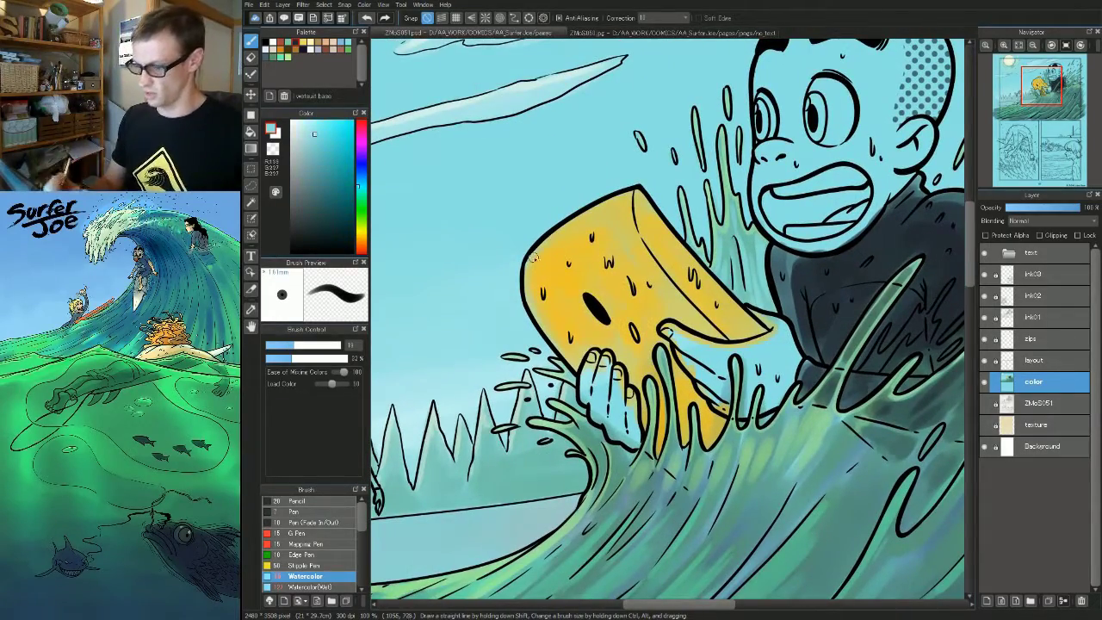
drag(627, 347, 545, 221)
alt+click(624, 300)
drag(589, 327, 594, 346)
drag(619, 338, 610, 365)
drag(648, 321, 633, 374)
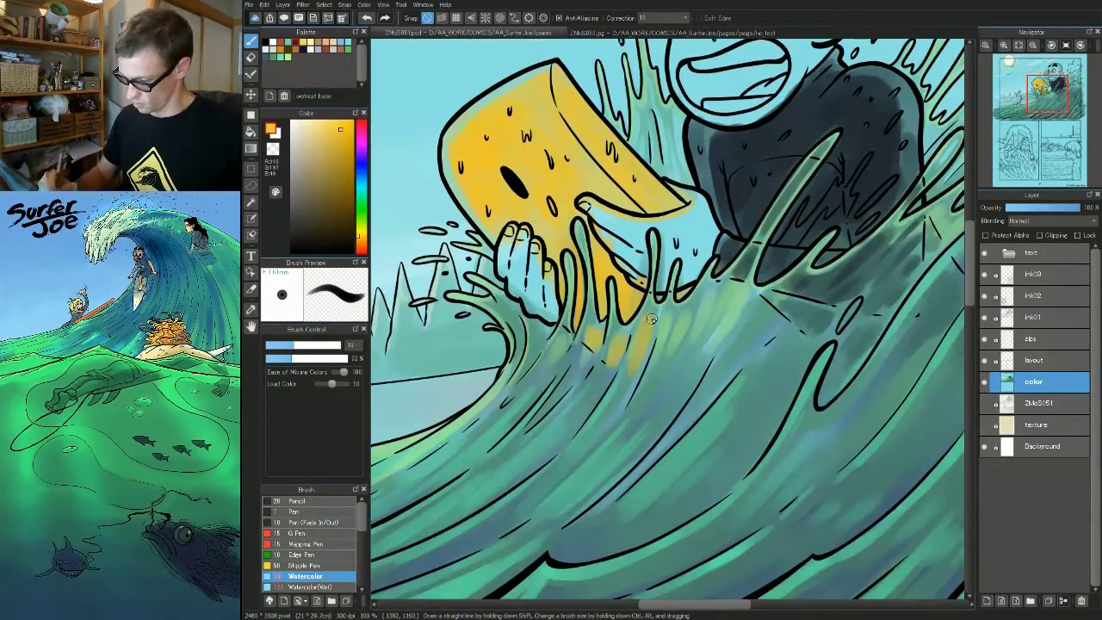
- Continue the yellow reflection strokes along the wave crest below the boy's arm with a smaller brush, and blend in sampled wave green
key(bracketleft)
key(bracketleft)
drag(672, 316, 657, 361)
drag(713, 291, 701, 338)
drag(744, 305, 732, 351)
drag(768, 310, 764, 353)
alt+click(728, 344)
drag(684, 289, 672, 322)
scroll(735, 359, down, 3)
drag(735, 359, 622, 366)
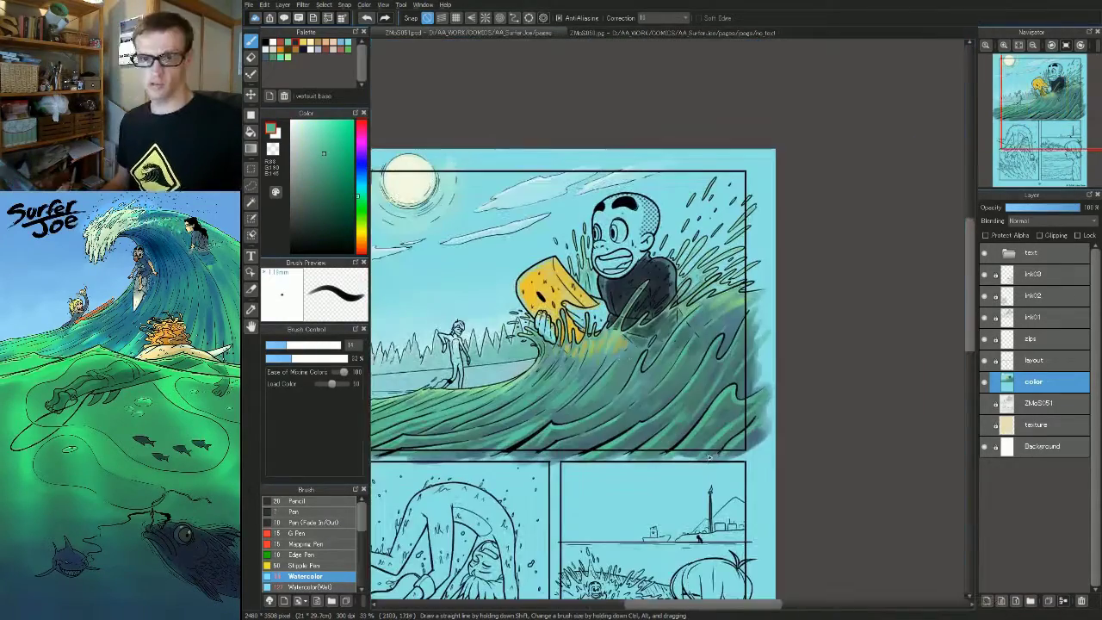
drag(728, 398, 756, 374)
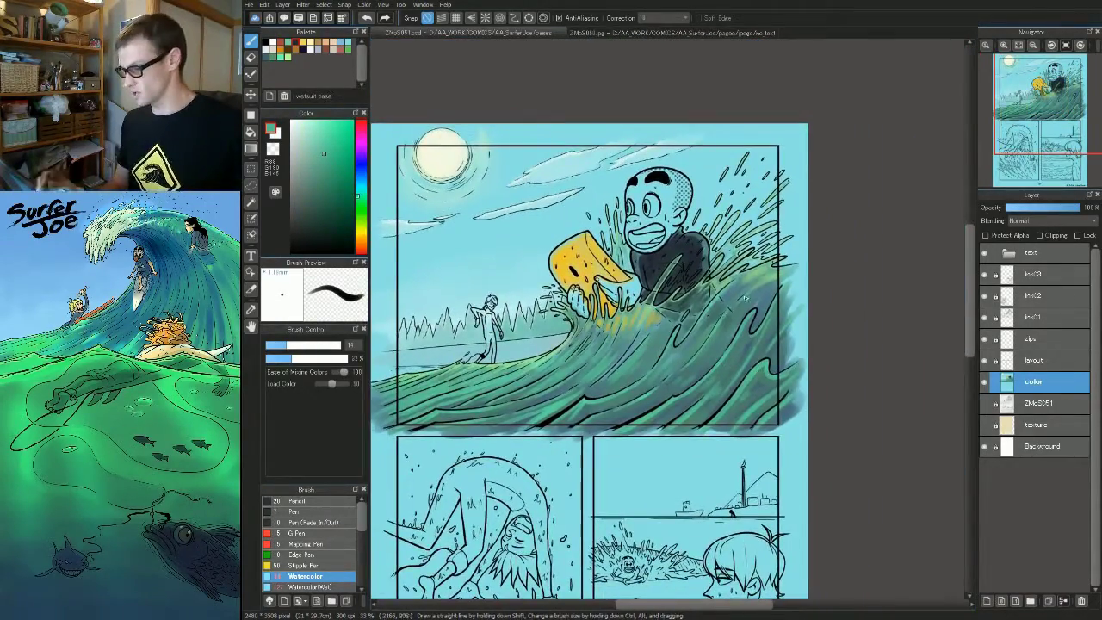
- Pick the skin light colour and paint the boy's face and head with a much larger brush
click(325, 41)
scroll(601, 208, up, 2)
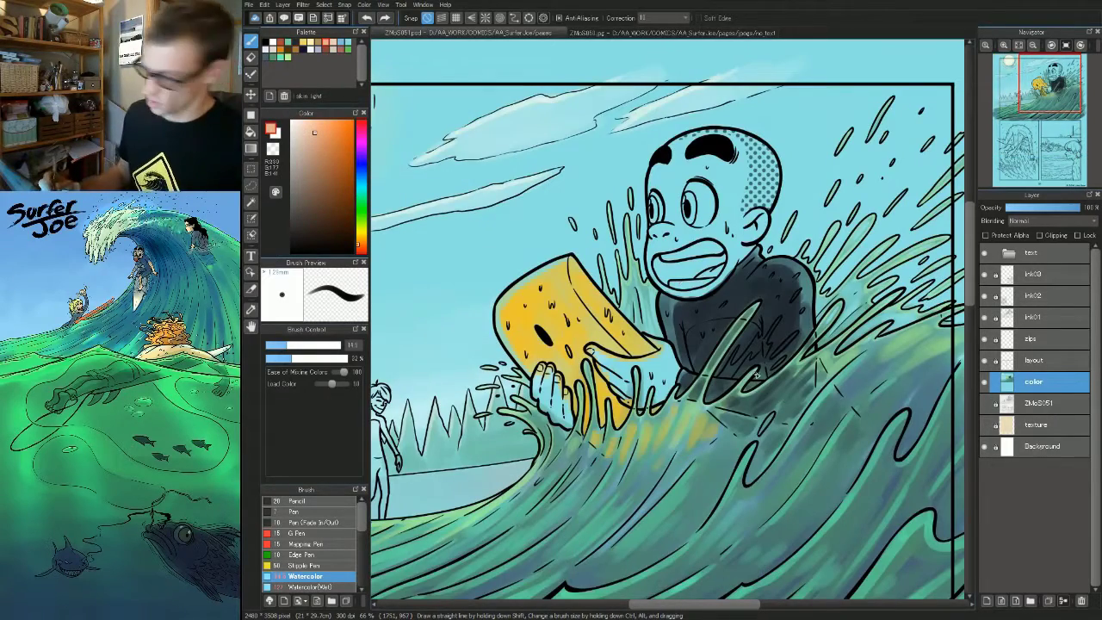
key(bracketright)
key(bracketright)
key(bracketright)
key(bracketright)
key(bracketright)
key(bracketright)
key(bracketright)
key(bracketright)
key(bracketright)
key(bracketright)
key(bracketright)
key(bracketright)
mouse_move(716, 168)
mouse_down()
mouse_move(745, 203)
mouse_move(690, 244)
mouse_move(757, 222)
mouse_move(668, 275)
mouse_move(706, 281)
mouse_up()
- Paint both of the boy's hands with skin light, reducing the brush size for the fingers and splash gaps
key(bracketleft)
key(bracketleft)
key(bracketleft)
key(bracketleft)
key(bracketleft)
scroll(564, 390, up, 1)
drag(637, 286, 656, 354)
mouse_move(715, 256)
mouse_down()
mouse_move(728, 268)
mouse_move(798, 239)
mouse_move(845, 291)
mouse_up()
key(bracketleft)
key(bracketleft)
drag(824, 253, 837, 281)
mouse_move(745, 304)
mouse_down()
mouse_move(752, 318)
mouse_move(758, 299)
mouse_move(785, 297)
mouse_move(793, 334)
mouse_up()
key(bracketleft)
key(bracketleft)
key(bracketleft)
key(bracketleft)
key(bracketleft)
key(bracketleft)
key(bracketleft)
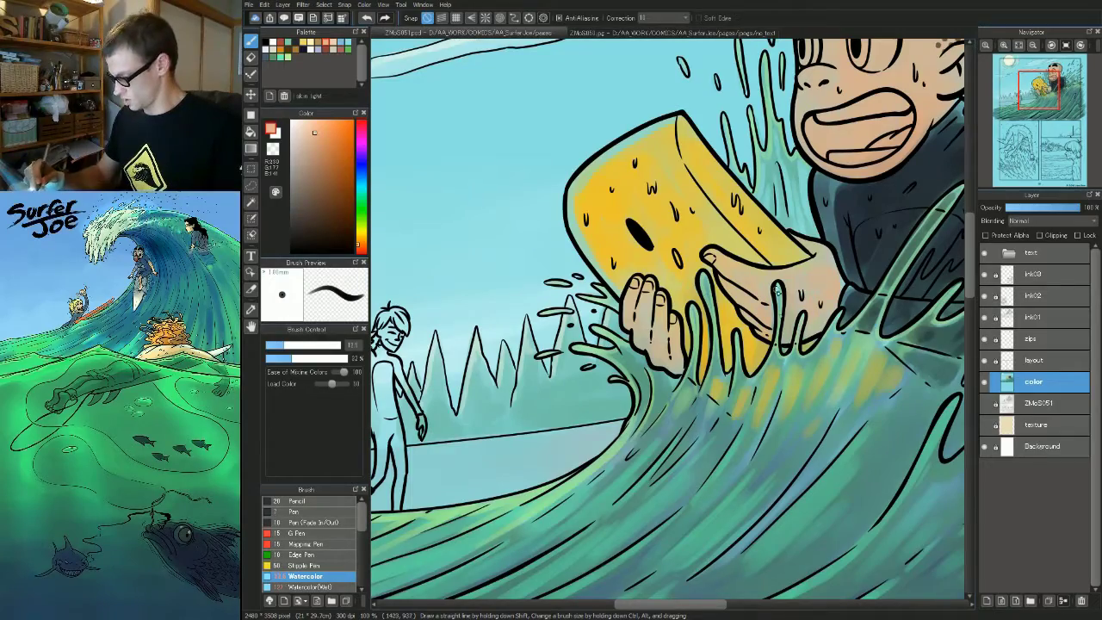
- Sample pale blue from the sky and paint a rim highlight along the wetsuit's shoulder and collar
mouse_move(868, 383)
mouse_down()
mouse_move(783, 422)
mouse_move(714, 488)
mouse_move(802, 401)
mouse_move(809, 411)
mouse_up()
right_click(628, 269)
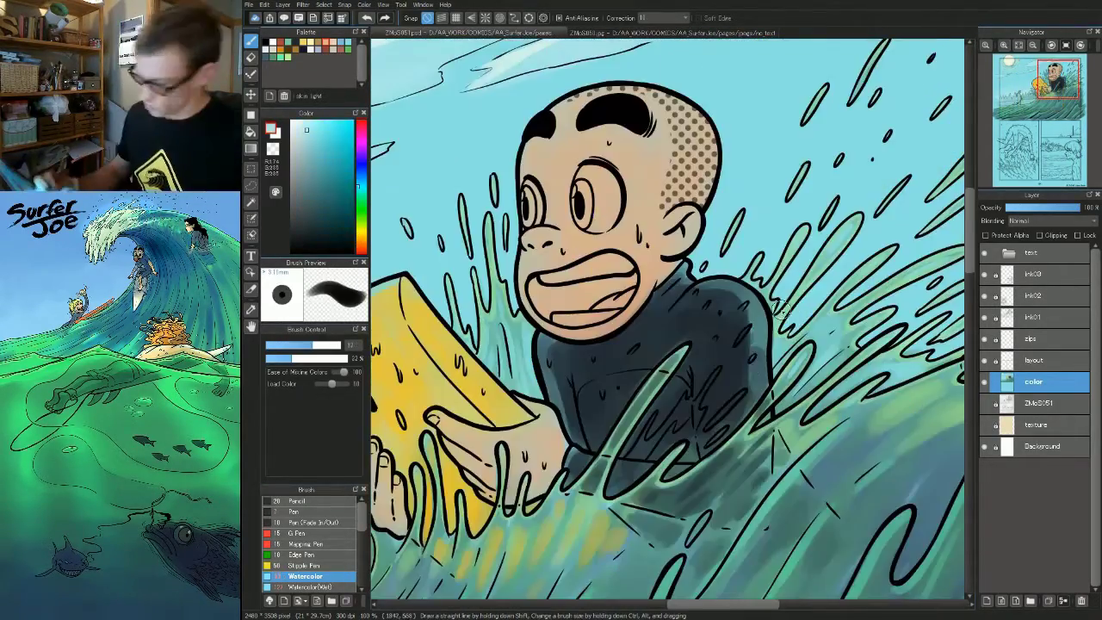
key(bracketleft)
key(bracketleft)
key(bracketleft)
key(bracketleft)
mouse_move(759, 305)
mouse_down()
mouse_move(765, 318)
mouse_move(758, 302)
mouse_move(716, 283)
mouse_move(689, 291)
mouse_up()
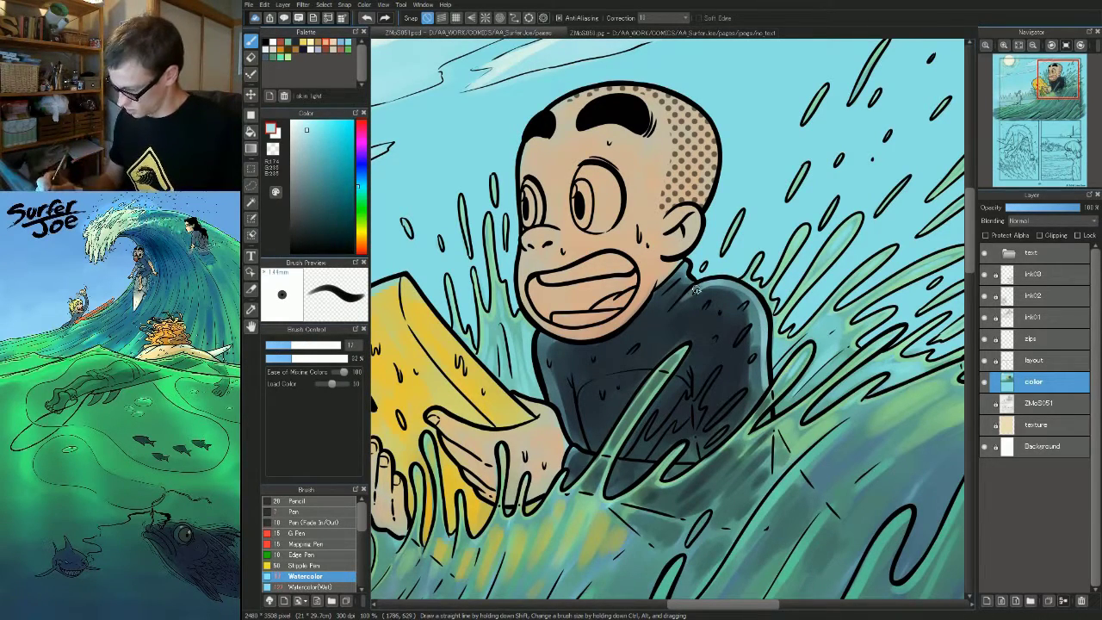
mouse_move(542, 339)
mouse_down()
mouse_move(547, 398)
mouse_move(542, 338)
mouse_up()
- Add thin pale blue highlights along the wetsuit's sleeve crease and chest seam with a finer brush
key(bracketleft)
key(bracketleft)
key(bracketleft)
key(bracketleft)
drag(576, 380, 586, 446)
key(ctrl+plus)
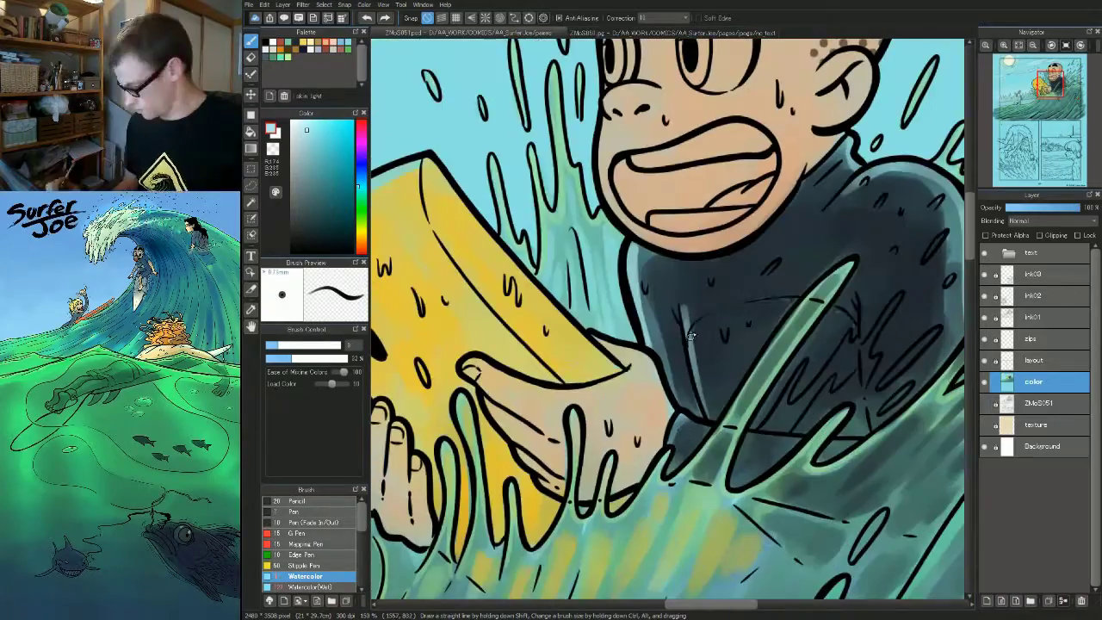
drag(687, 339, 790, 298)
drag(858, 308, 685, 310)
scroll(686, 310, down, 2)
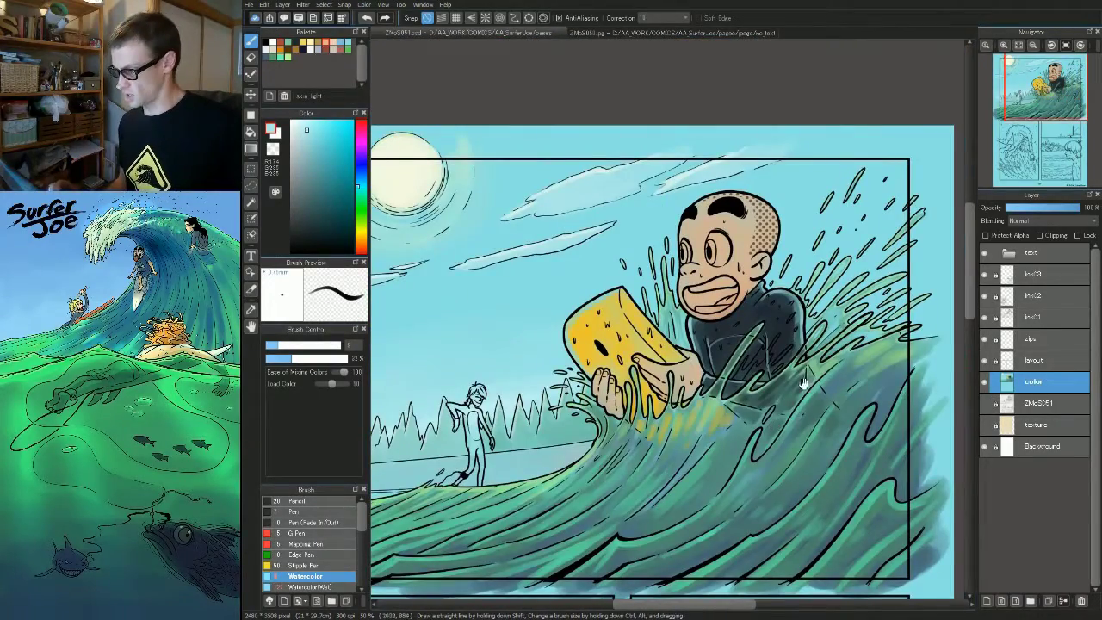
- Pick the joe skin colour and blend it over the boy's face around the nose and mouth, adjusting the brush size
scroll(774, 425, up, 1)
drag(760, 429, 768, 433)
click(333, 41)
key(bracketright)
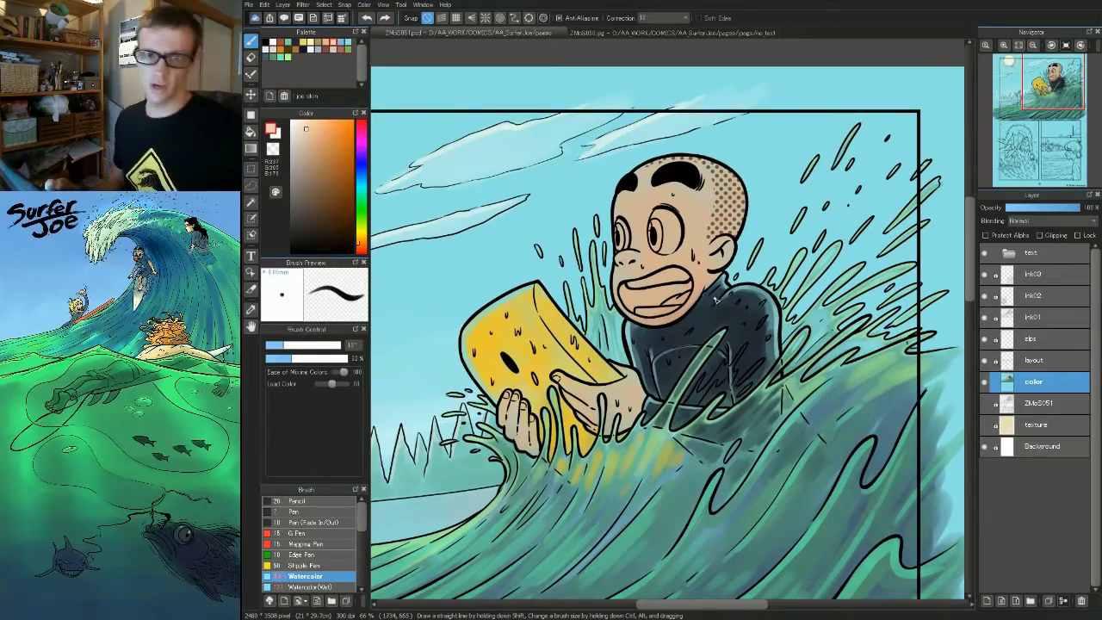
scroll(816, 401, down, 1)
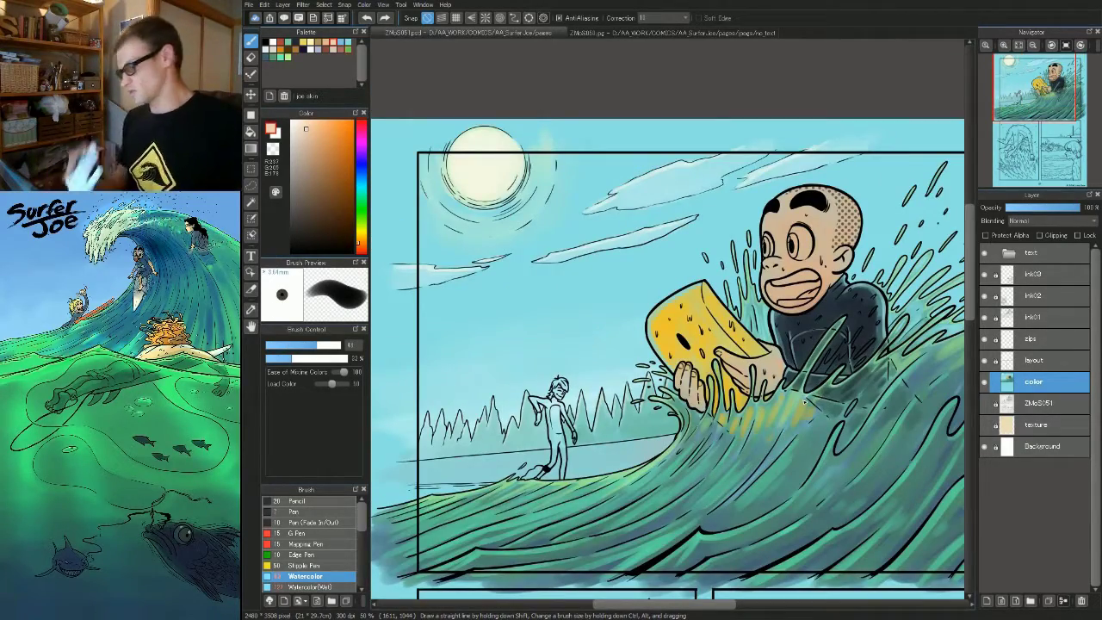
scroll(786, 274, up, 2)
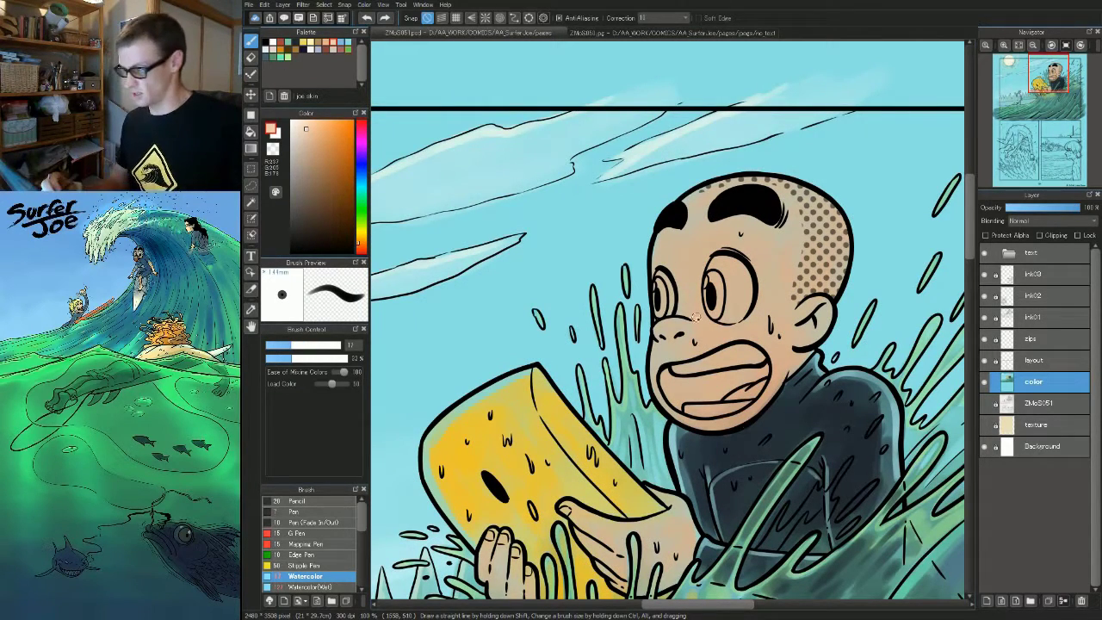
key(bracketleft)
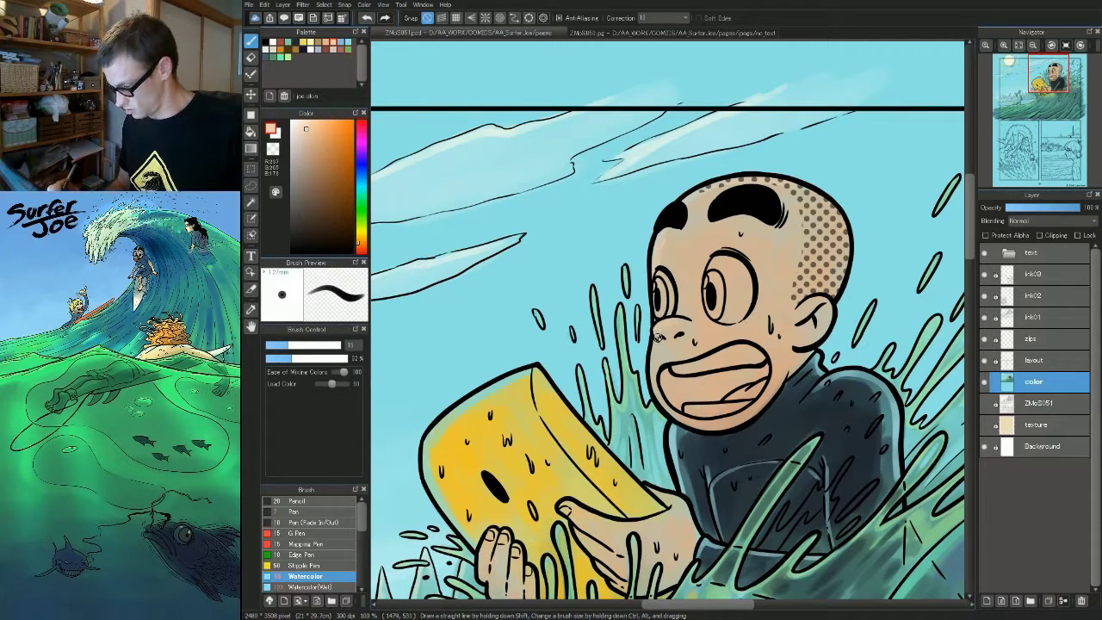
key(bracketright)
key(bracketright)
key(bracketright)
key(bracketright)
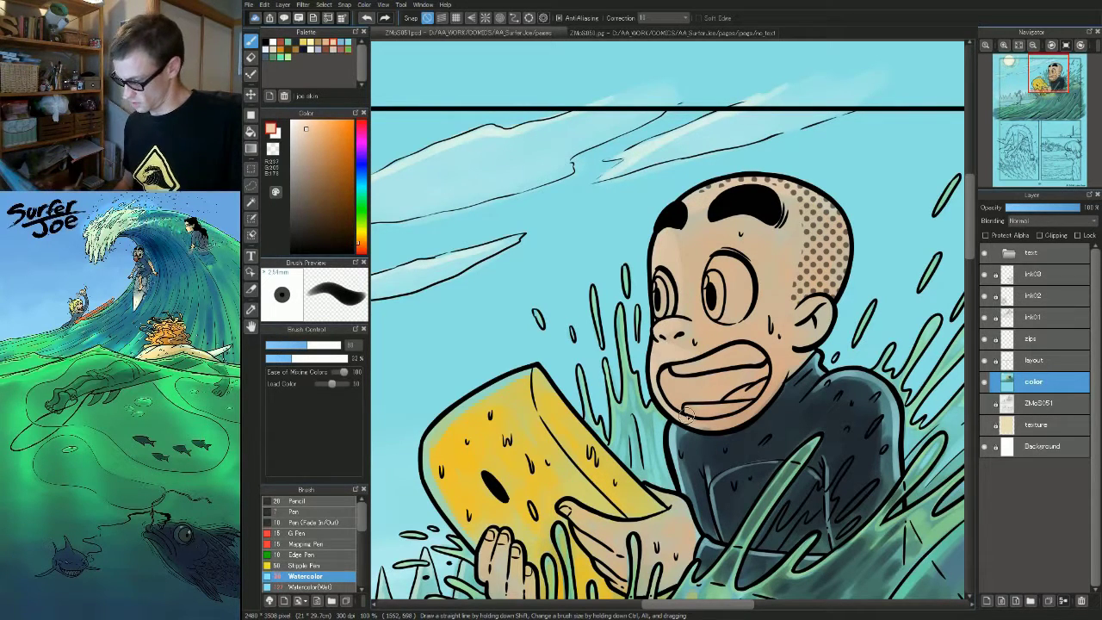
- Sample pale cream from the cloud and add thin highlights along the boy's face with a much smaller brush
alt+click(501, 130)
key(bracketleft)
key(bracketleft)
key(bracketleft)
key(bracketleft)
key(bracketleft)
key(bracketleft)
key(bracketleft)
mouse_move(460, 256)
mouse_down()
mouse_move(794, 288)
mouse_move(496, 257)
mouse_up()
alt+click(440, 188)
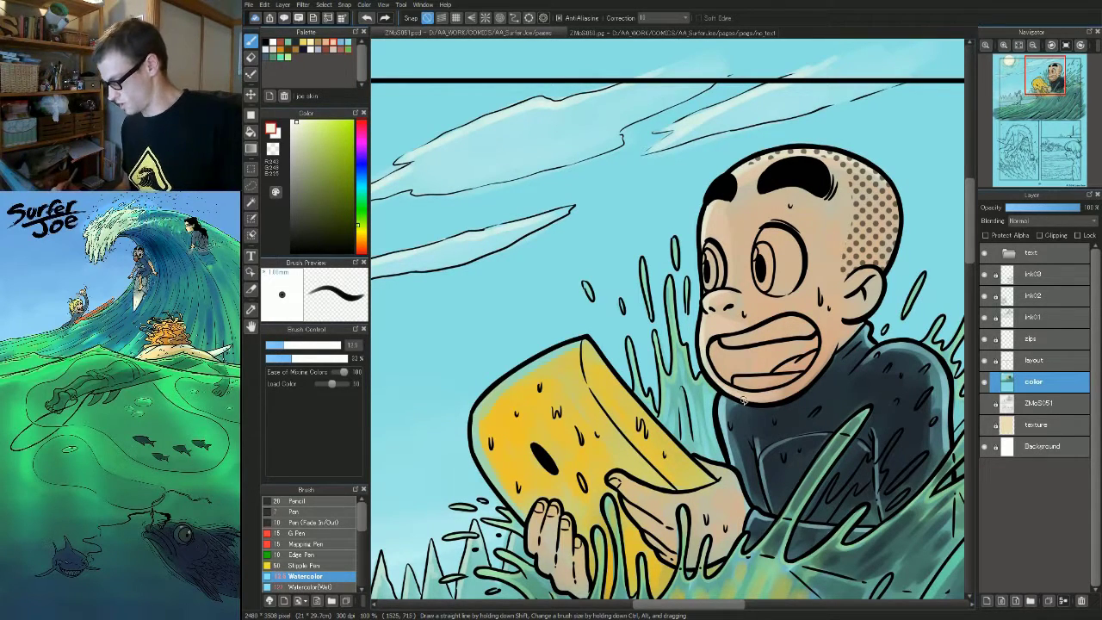
drag(871, 277, 793, 311)
- Sample the boy's skin, darken it, and shade the side of the head, the neck and the jaw with a larger brush
alt+click(773, 248)
drag(773, 244, 742, 286)
click(310, 162)
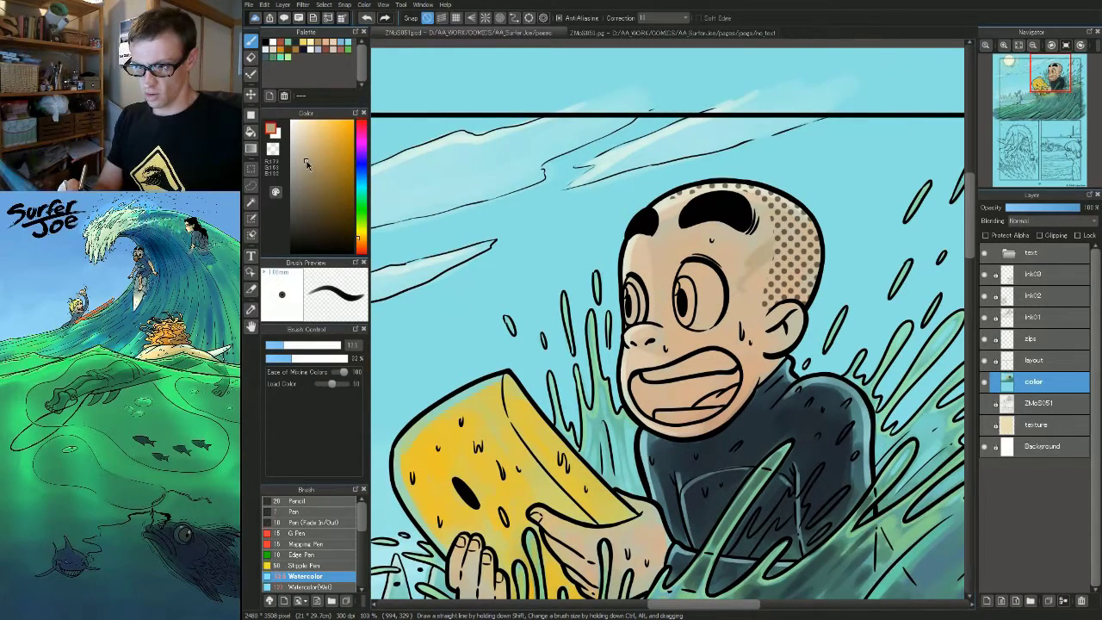
key(bracketright)
key(bracketright)
key(bracketright)
key(bracketright)
key(bracketright)
key(bracketright)
mouse_move(749, 280)
mouse_down()
mouse_move(789, 276)
mouse_move(763, 333)
mouse_move(795, 262)
mouse_move(725, 340)
mouse_move(834, 262)
mouse_move(784, 283)
mouse_move(770, 308)
mouse_move(744, 246)
mouse_move(741, 334)
mouse_move(773, 290)
mouse_move(687, 235)
mouse_move(715, 409)
mouse_move(796, 310)
mouse_up()
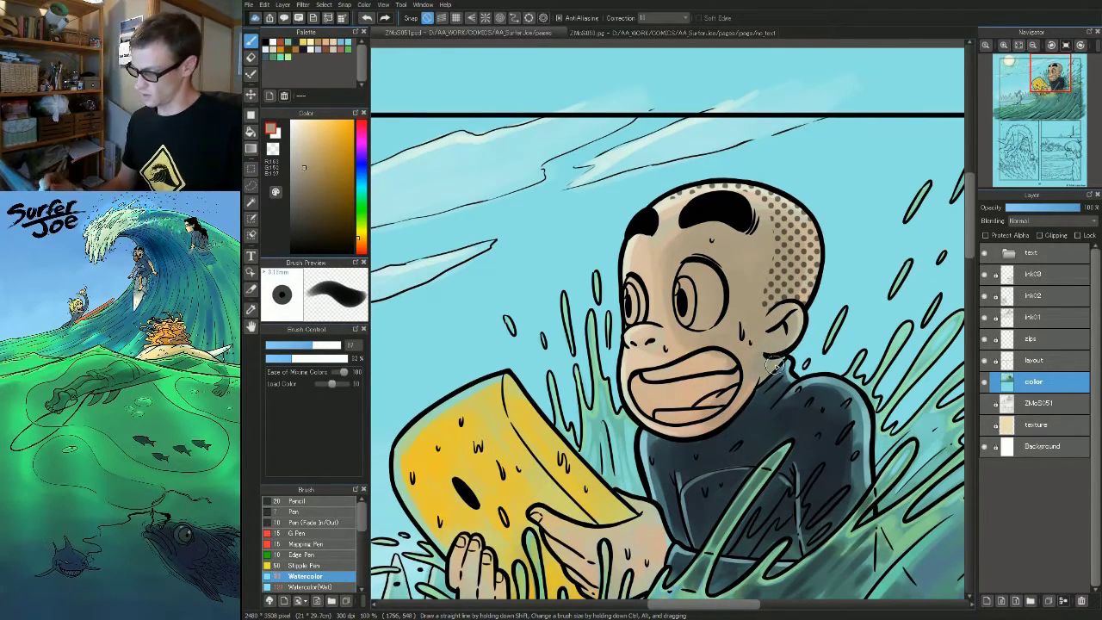
key([)
drag(746, 384, 692, 428)
- Sample the skin shadow tone from the face and shade both of the boy's hands with a smaller brush
click(326, 43)
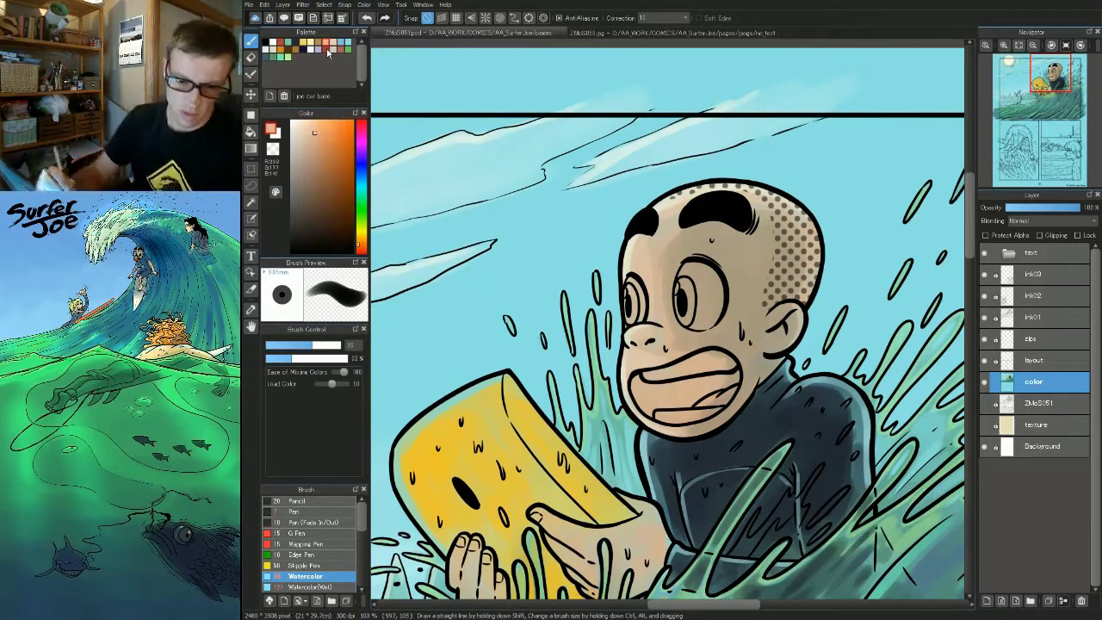
key([)
key([)
key([)
key([)
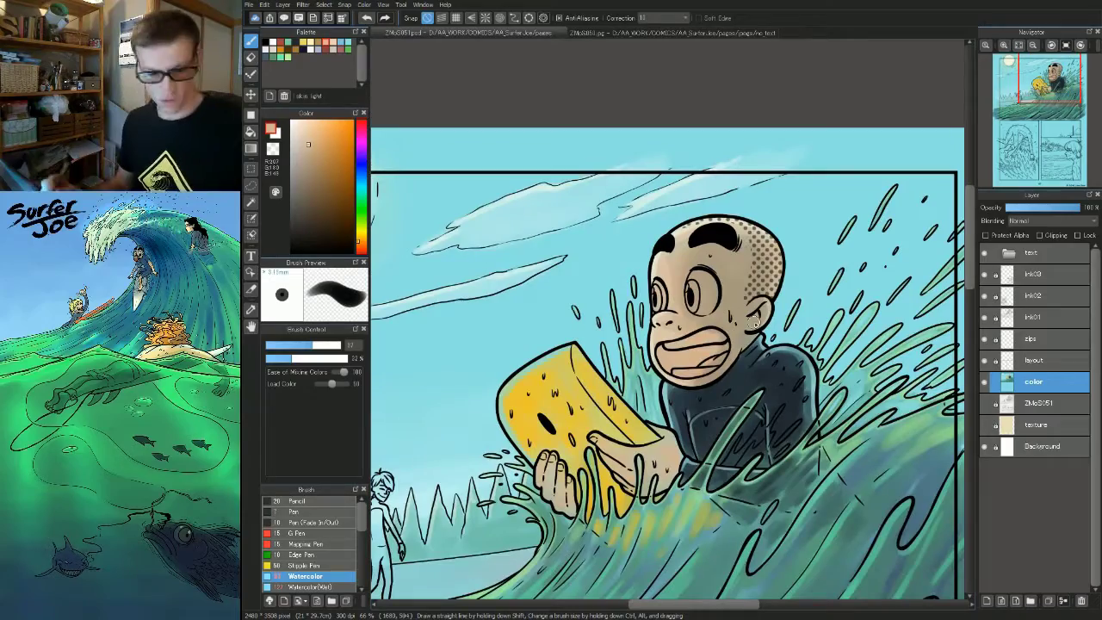
alt+click(740, 287)
mouse_move(692, 479)
mouse_down()
mouse_move(726, 354)
mouse_move(694, 351)
mouse_move(679, 364)
mouse_up()
scroll(720, 357, up, 1)
key([)
key([)
key([)
drag(596, 296, 644, 363)
drag(518, 324, 535, 389)
drag(544, 363, 553, 396)
- Sample pale cream from the cloud and paint a thin rim highlight along the yellow board's edge
key([)
key([)
key([)
key([)
key([)
key([)
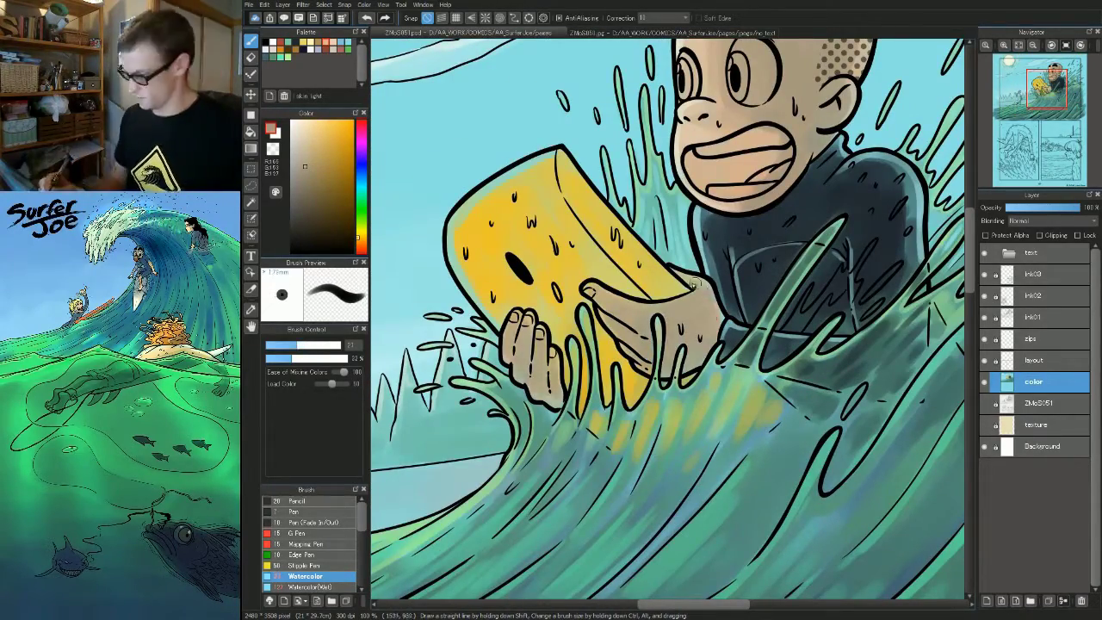
drag(543, 344, 674, 377)
alt+click(593, 88)
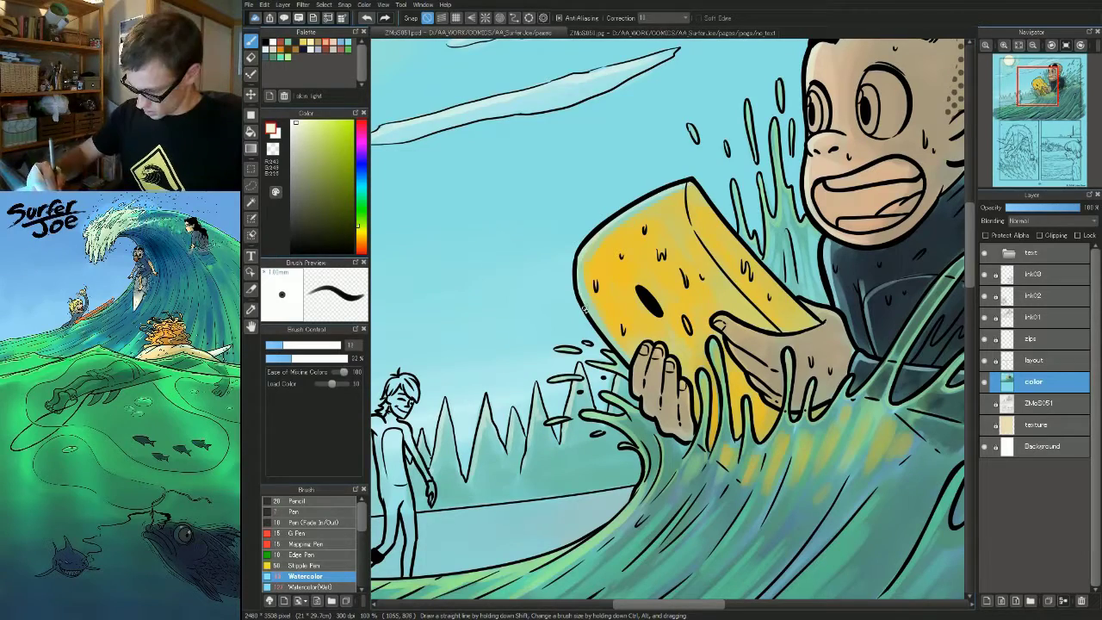
mouse_move(701, 166)
mouse_down()
mouse_move(561, 174)
mouse_move(559, 220)
mouse_move(649, 327)
mouse_up()
- Shade the face of the board in a darker yellow with a much larger brush
alt+click(582, 256)
key(])
key(])
key(])
key(])
key(])
key(])
key(])
key(])
key(])
key(])
key(])
mouse_move(498, 250)
mouse_down()
mouse_move(582, 288)
mouse_move(589, 303)
mouse_move(480, 279)
mouse_up()
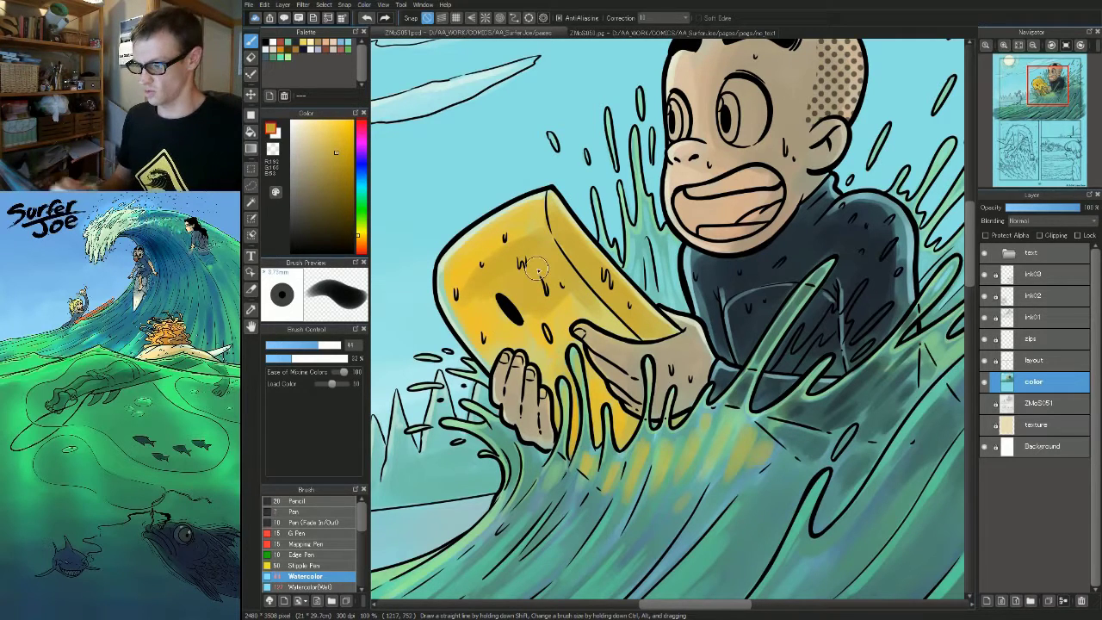
key(bracketright)
key(bracketright)
mouse_move(536, 281)
mouse_down()
mouse_move(546, 288)
mouse_move(485, 310)
mouse_move(486, 321)
mouse_up()
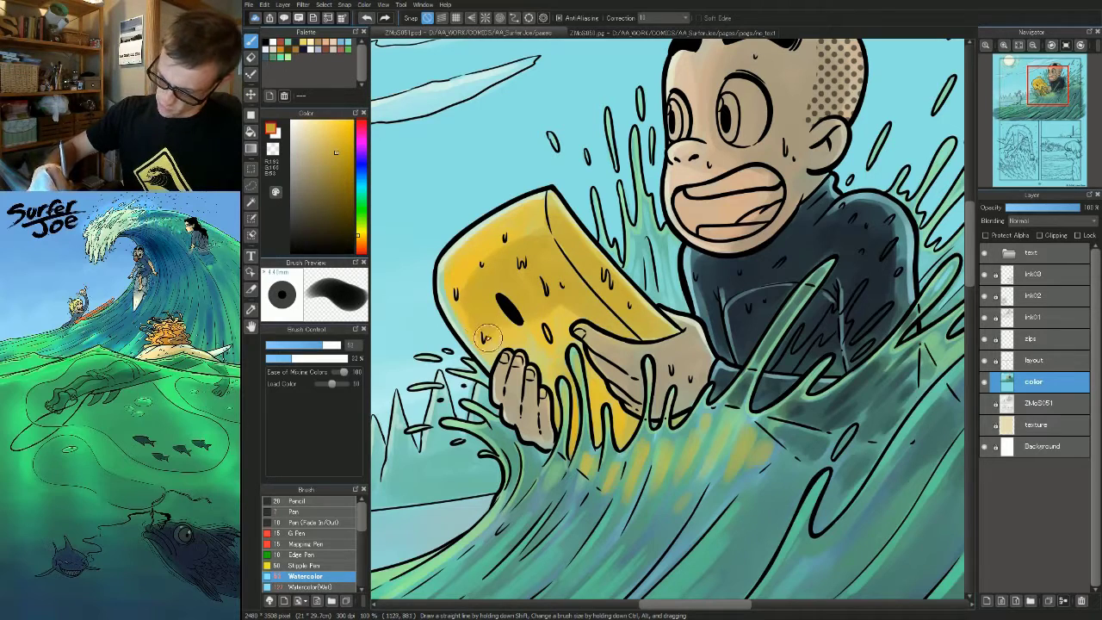
- Shade the board sections between the fingers and water splashes in the darker yellow, reducing the brush size for the narrow gaps
key(bracketleft)
key(bracketleft)
key(bracketleft)
key(bracketleft)
key(bracketleft)
key(bracketleft)
key(bracketleft)
key(bracketleft)
drag(609, 395, 619, 428)
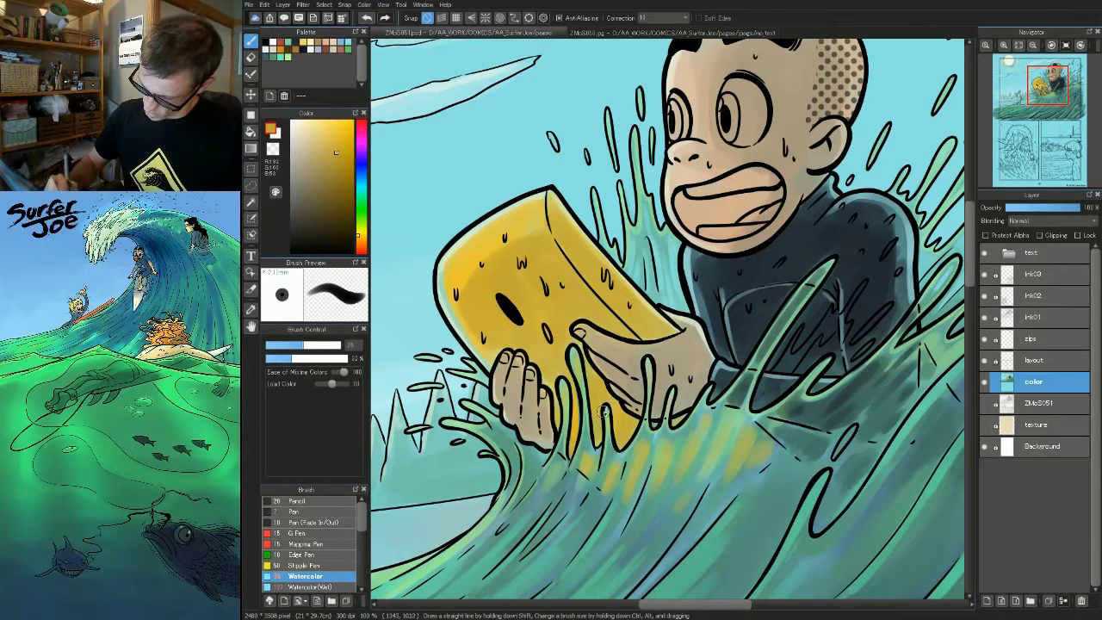
key(bracketleft)
key(bracketleft)
key(bracketleft)
key(bracketleft)
key(bracketleft)
key(bracketleft)
key(bracketleft)
key(bracketleft)
drag(575, 391, 573, 435)
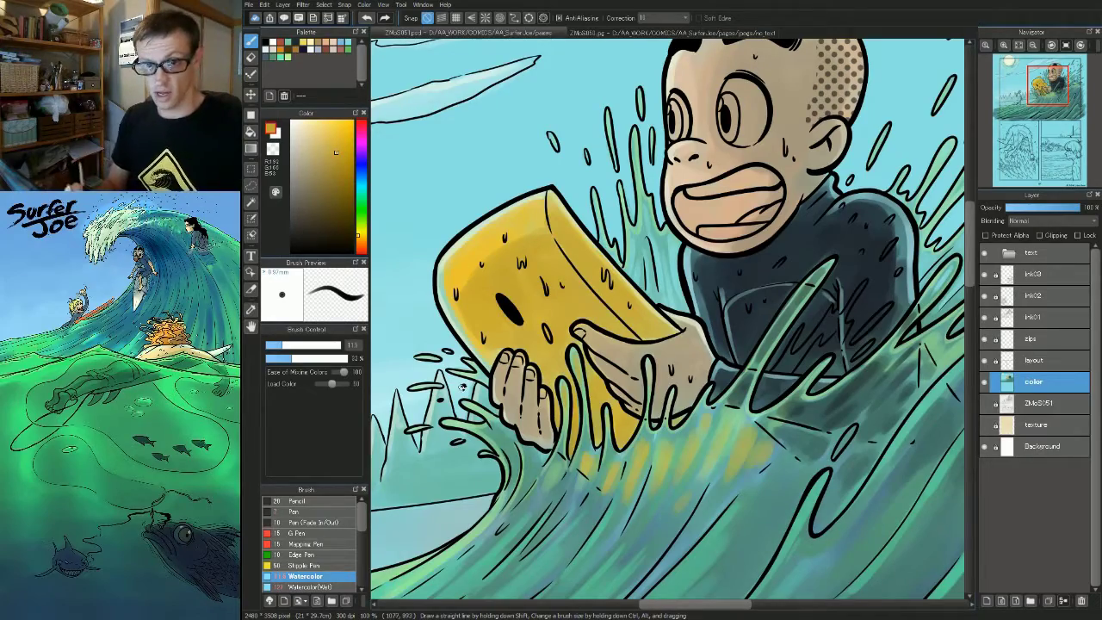
- Paint the inside of the boy's open mouth dark red
scroll(641, 301, down, 3)
drag(775, 295, 753, 270)
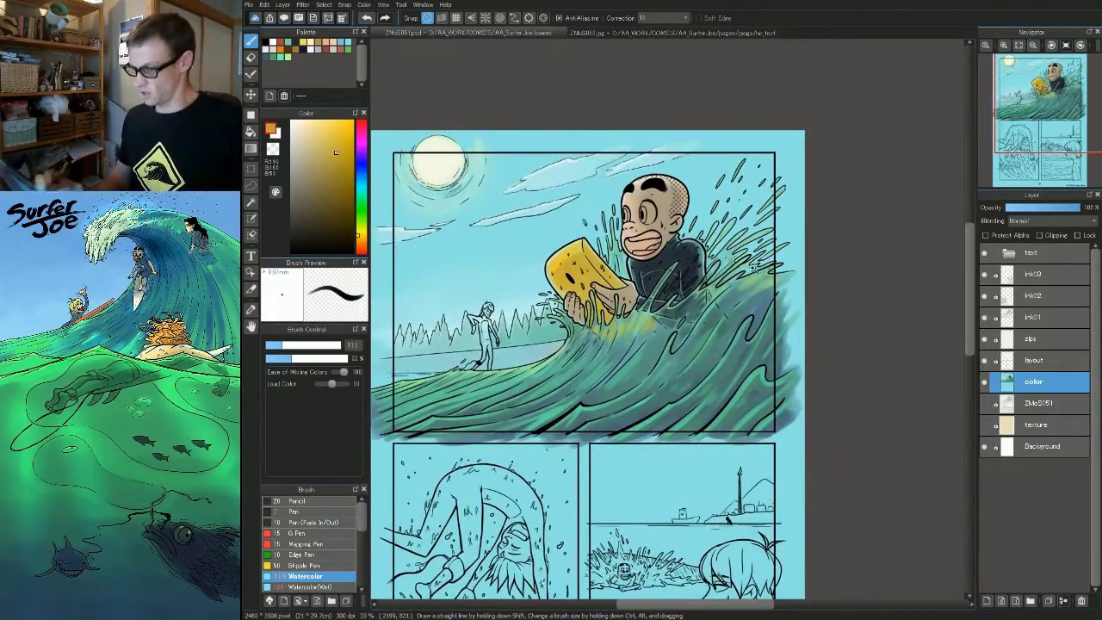
scroll(676, 236, up, 1)
scroll(657, 282, up, 2)
drag(658, 282, 751, 424)
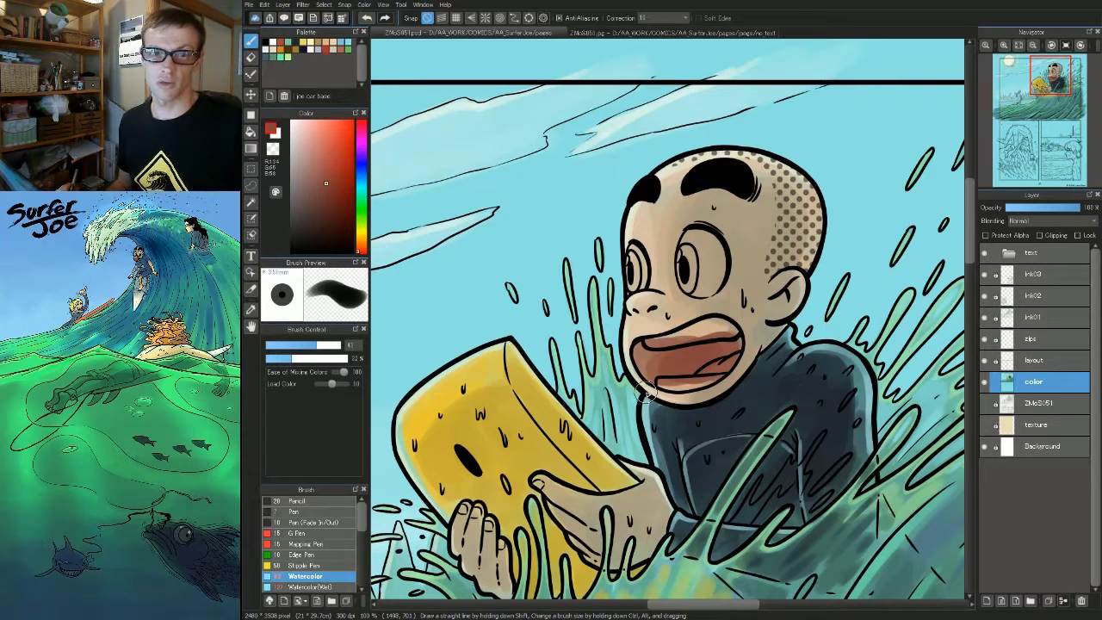
mouse_move(647, 392)
mouse_down()
mouse_move(648, 354)
mouse_move(669, 379)
mouse_move(664, 342)
mouse_move(660, 369)
mouse_move(727, 342)
mouse_up()
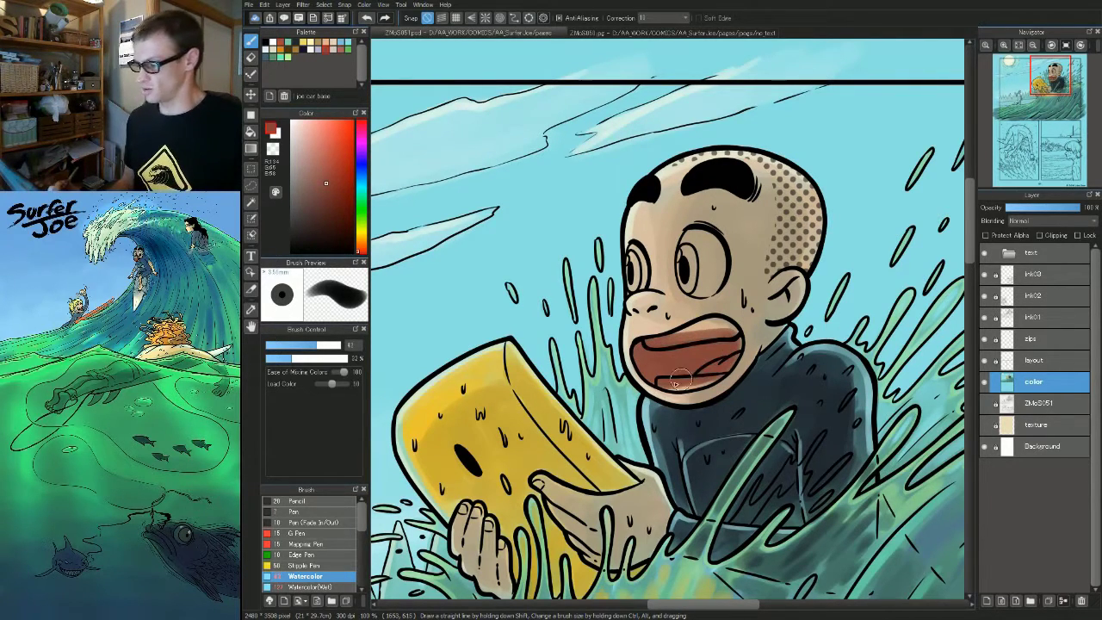
- Choose a lighter pinkish red and paint the boy's tongue with a smaller brush
click(321, 150)
drag(320, 150, 318, 143)
key(bracketleft)
key(bracketleft)
key(bracketleft)
key(bracketleft)
key(bracketleft)
key(bracketleft)
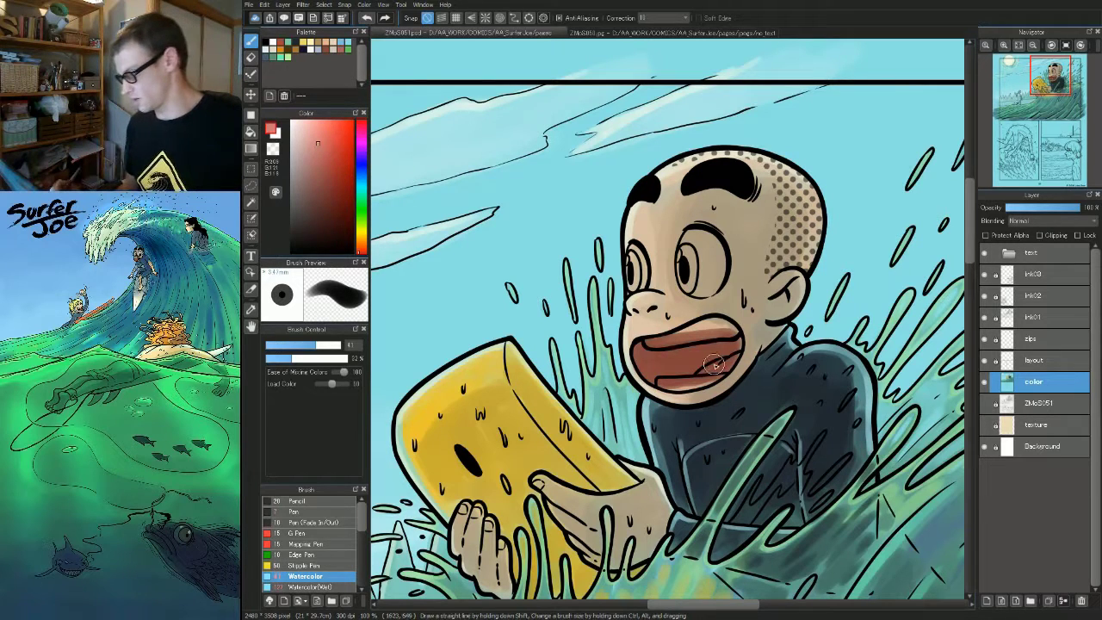
drag(723, 364, 705, 371)
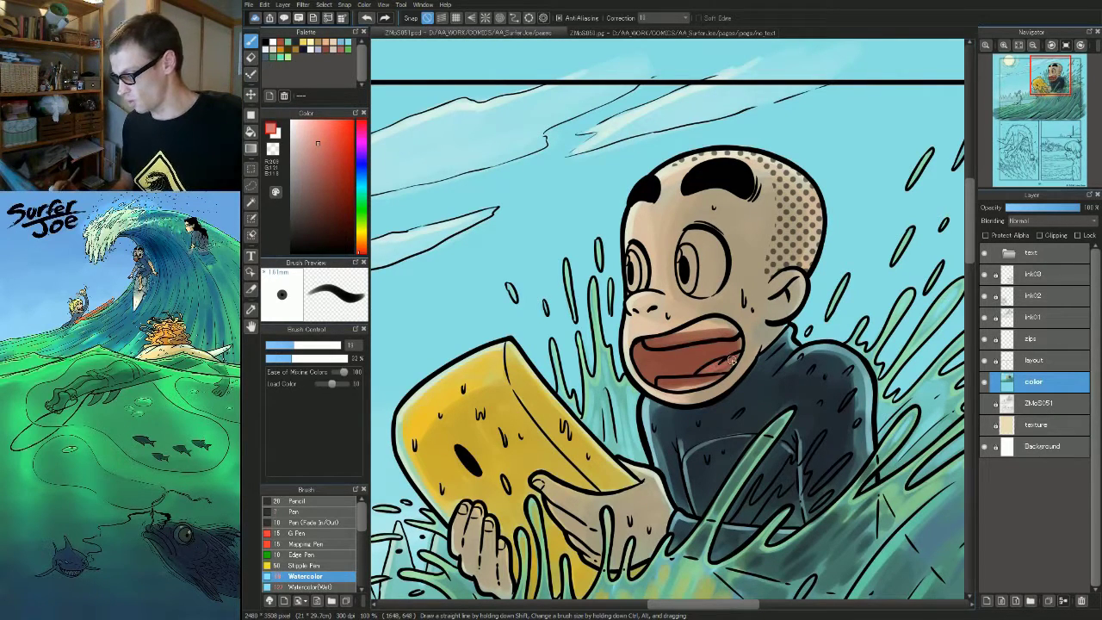
- Pick the board light colour and paint the boy's upper and lower teeth, touching up along the upper lip
click(311, 50)
drag(663, 342, 701, 336)
key(bracketright)
mouse_move(732, 332)
mouse_down()
mouse_move(653, 343)
mouse_move(732, 330)
mouse_move(659, 342)
mouse_move(682, 342)
mouse_up()
key(bracketleft)
key(bracketleft)
drag(664, 382, 711, 382)
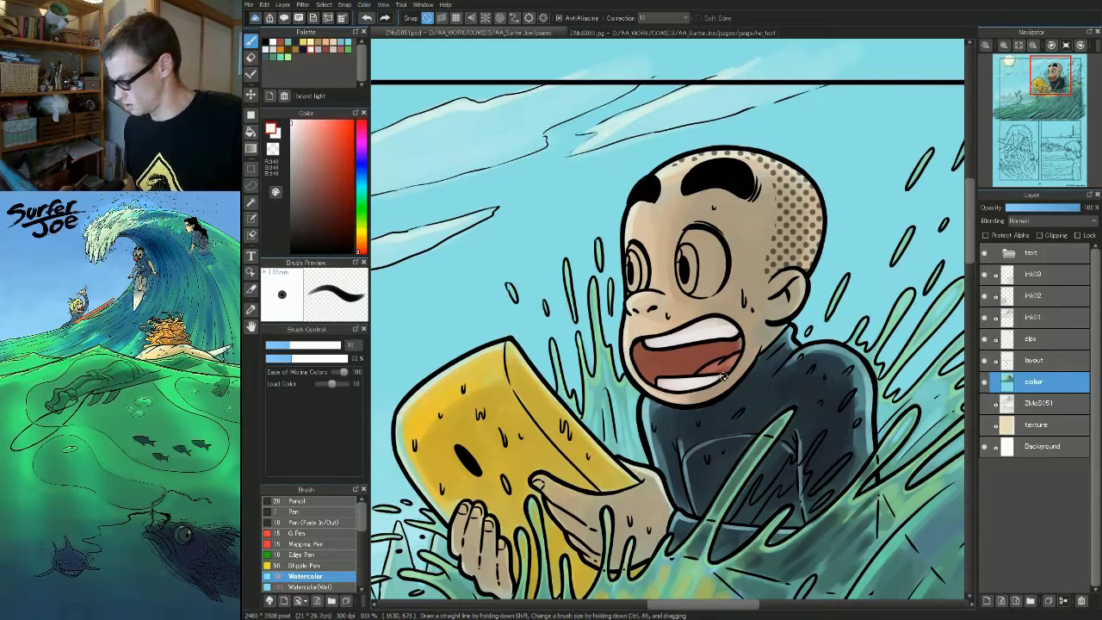
alt+click(750, 354)
drag(730, 331, 663, 344)
- Sample the white of the teeth and paint the whites of both eyes, adjusting the brush size to fit each eye
alt+click(699, 334)
key(bracketright)
key(bracketright)
key(bracketright)
key(bracketright)
key(bracketright)
key(bracketright)
mouse_move(707, 241)
mouse_down()
mouse_move(699, 285)
mouse_move(716, 273)
mouse_up()
key(bracketleft)
key(bracketleft)
drag(636, 257, 640, 286)
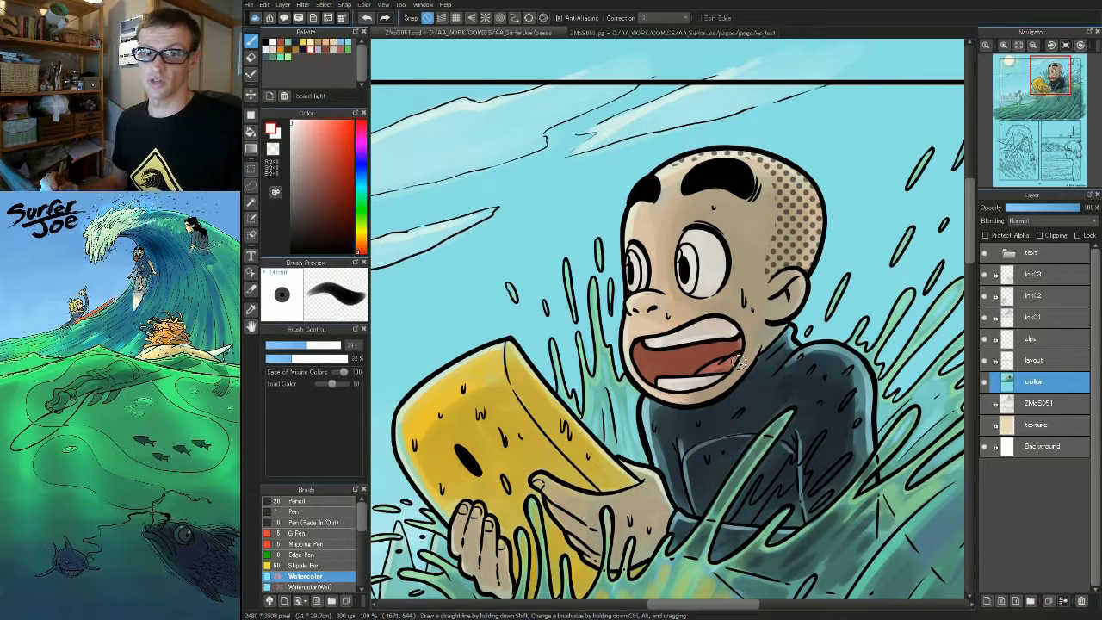
key(bracketleft)
key(bracketleft)
mouse_move(696, 257)
mouse_down()
mouse_move(690, 241)
mouse_move(694, 287)
mouse_up()
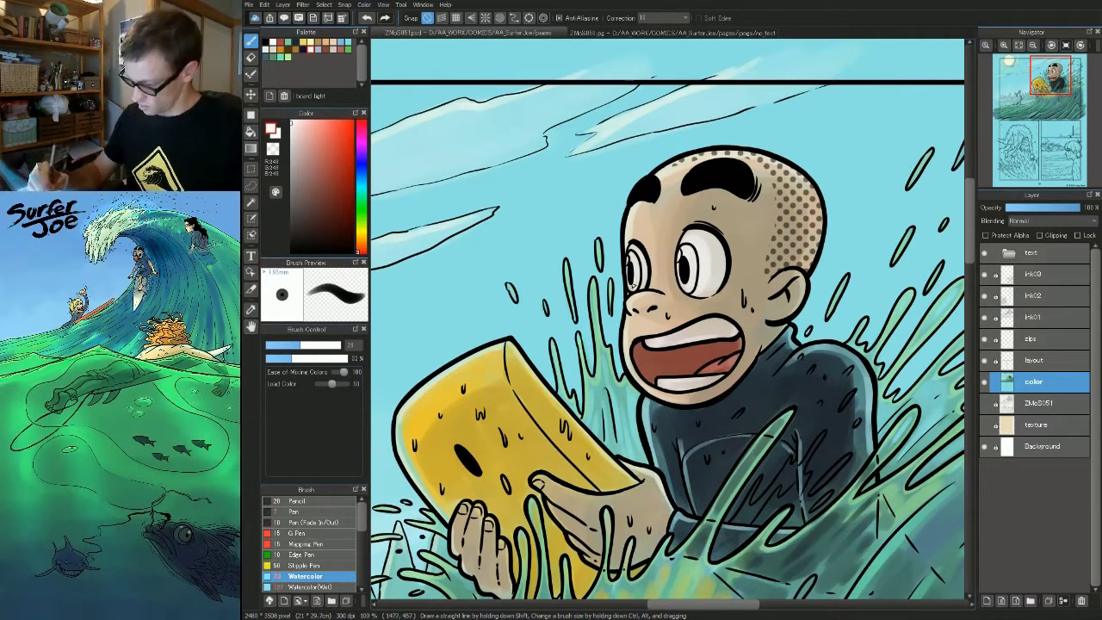
- Pick the joe eye colour and paint the dark brown base of both irises
click(287, 49)
drag(691, 249, 690, 288)
key(bracketleft)
mouse_move(633, 254)
mouse_down()
mouse_move(633, 288)
mouse_move(632, 258)
mouse_up()
- Pick the joe eye light colour and brighten the irises of both eyes with a smaller brush
click(281, 49)
mouse_move(685, 270)
mouse_down()
mouse_move(689, 288)
mouse_move(635, 286)
mouse_up()
key(bracketleft)
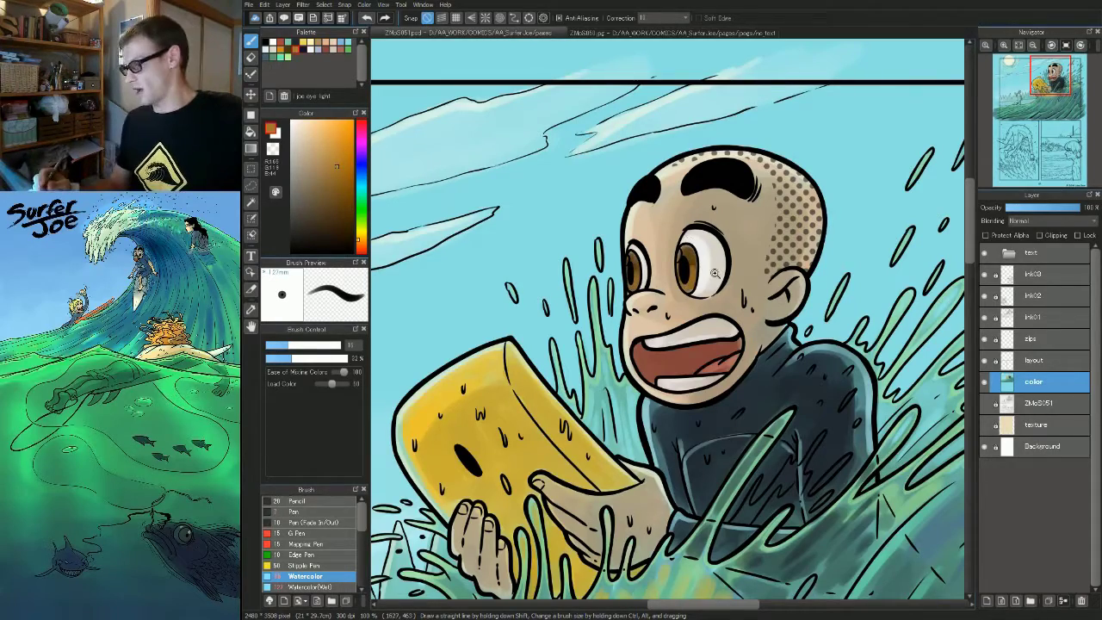
scroll(712, 276, up, 2)
drag(711, 276, 751, 284)
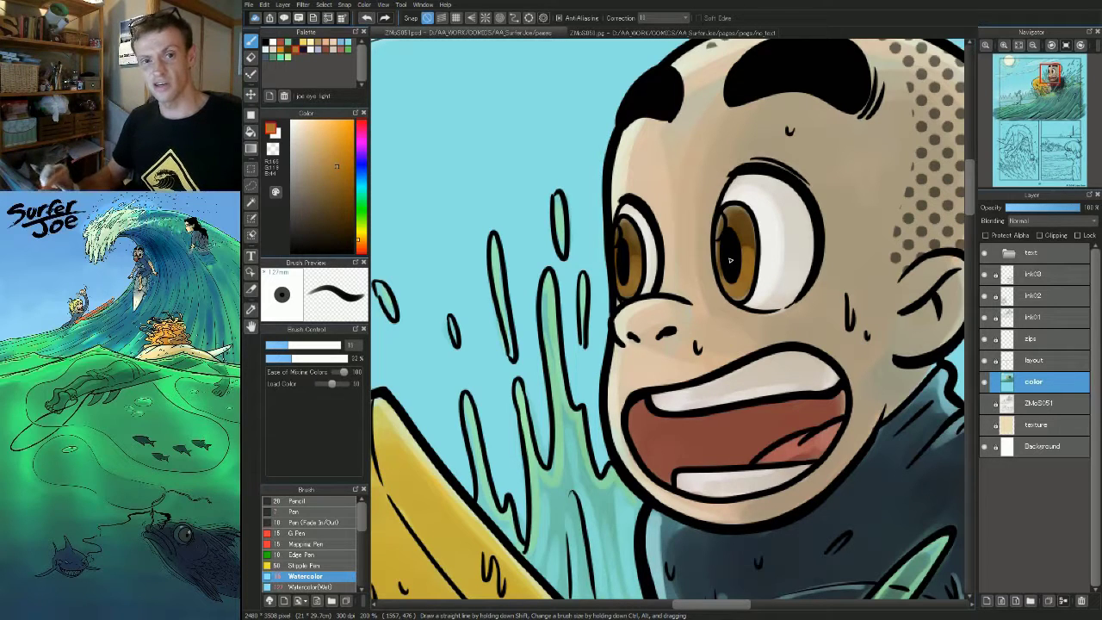
mouse_move(724, 281)
mouse_down()
mouse_move(751, 251)
mouse_move(749, 288)
mouse_move(750, 255)
mouse_up()
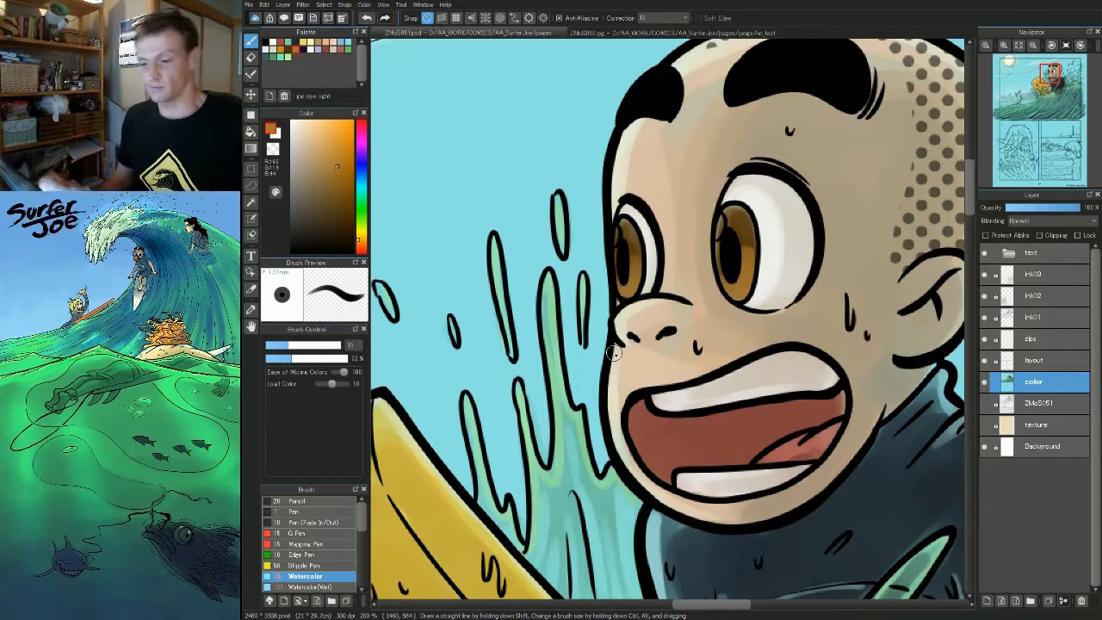
- Pick the joe eye colour again and add fine dark brown detail to the irises with a much smaller brush
click(290, 50)
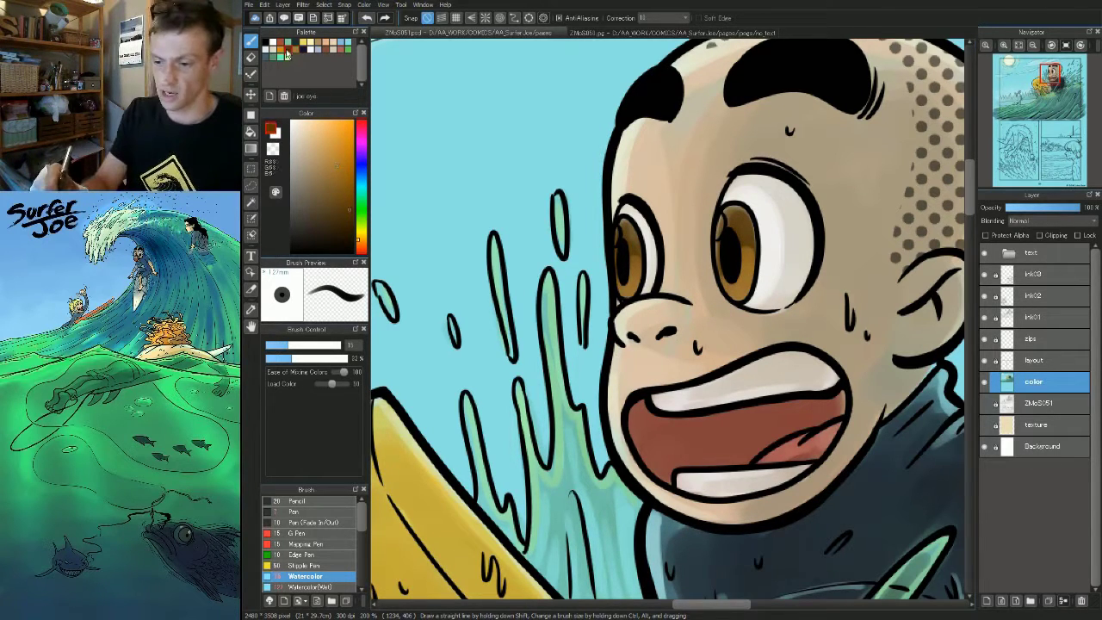
key([)
key([)
key([)
key([)
key([)
key([)
key([)
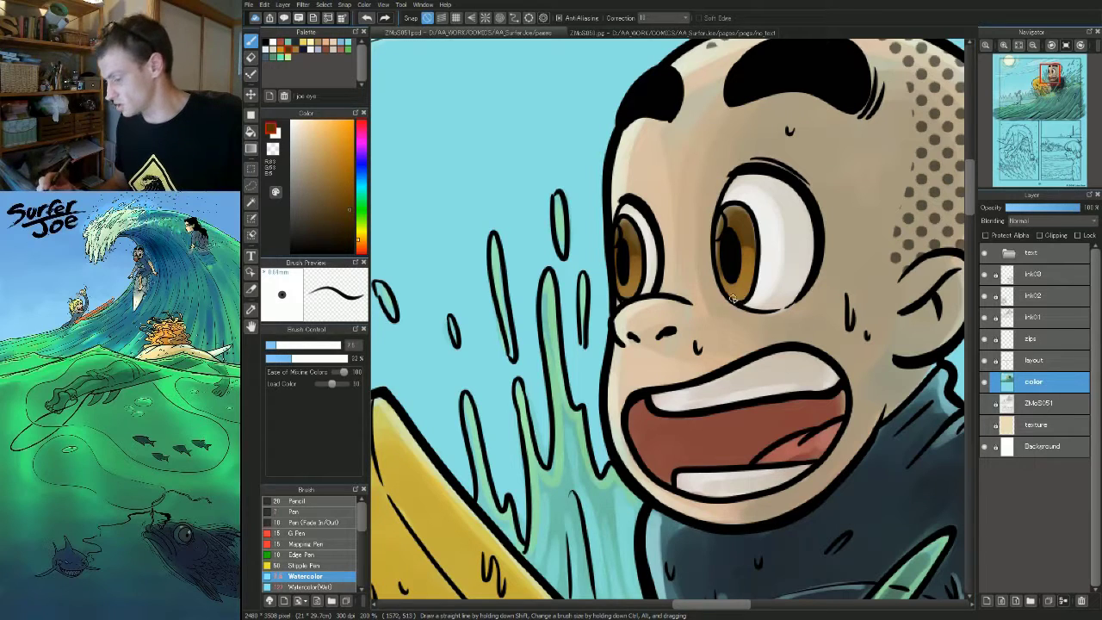
key(bracketleft)
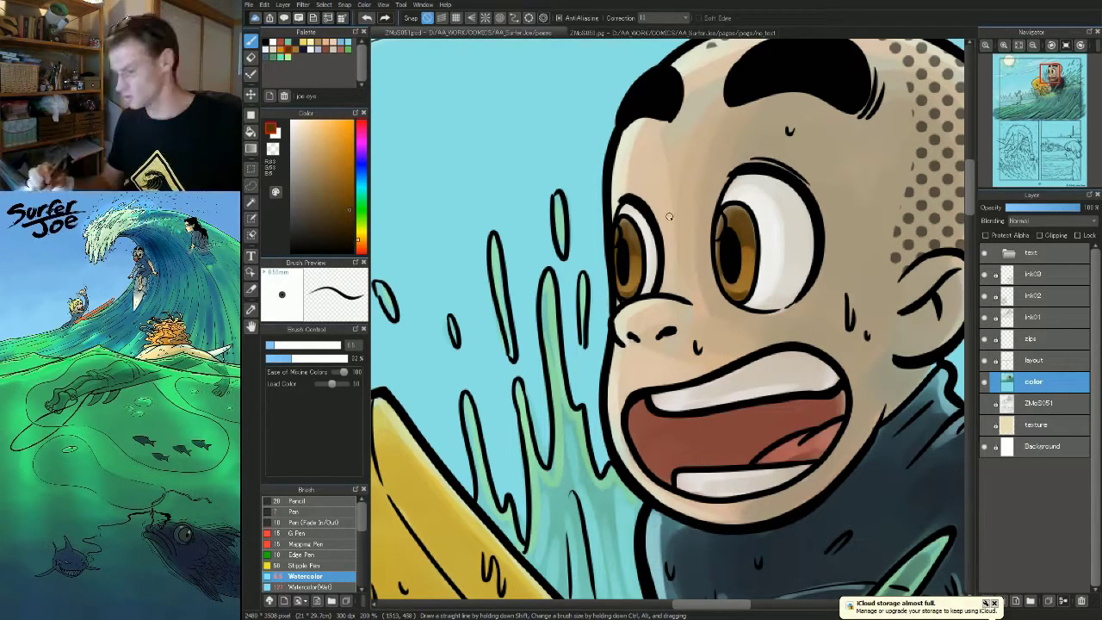
drag(785, 268, 733, 343)
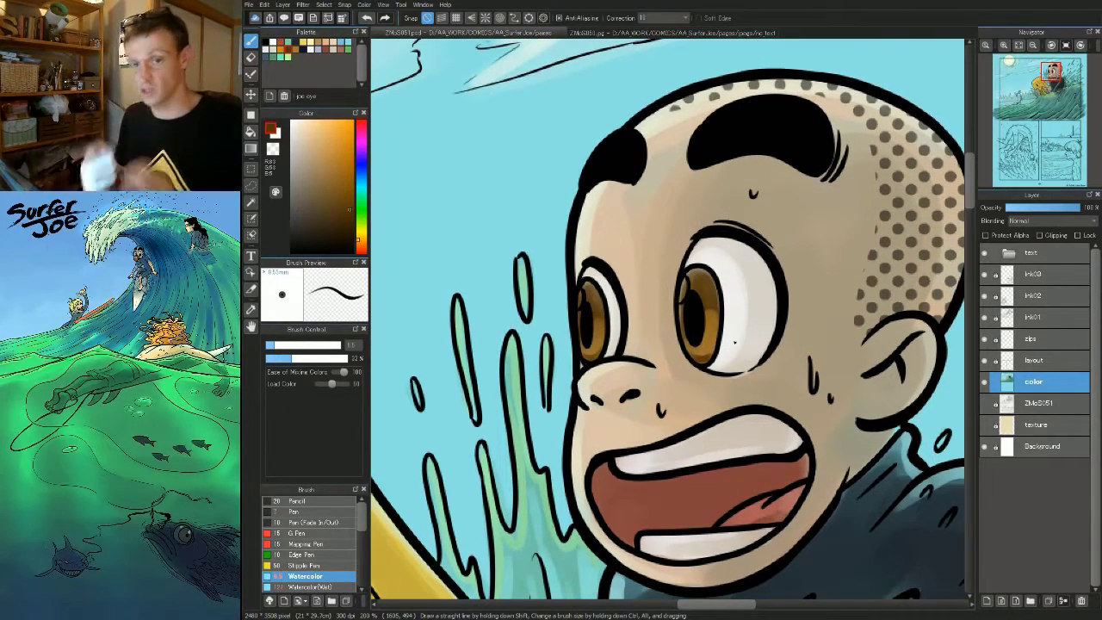
- Pick the wavelight2 colour and paint the small splashes crossing the lower front of the boy's wetsuit
scroll(680, 325, down, 5)
drag(819, 408, 741, 437)
click(288, 57)
drag(735, 485, 712, 415)
scroll(722, 348, up, 5)
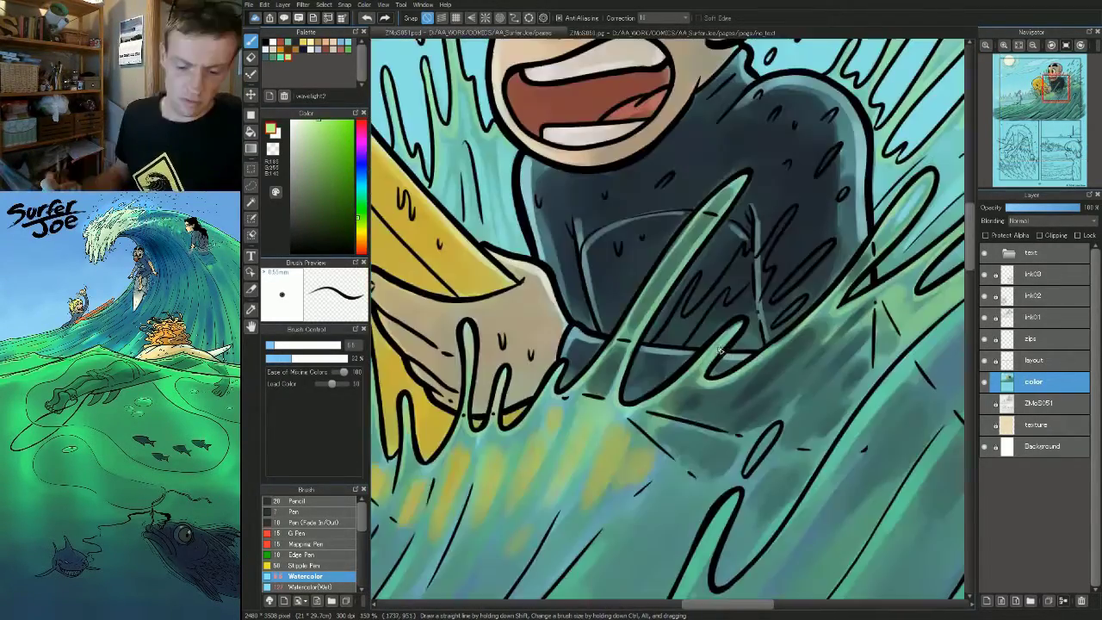
drag(665, 338, 794, 209)
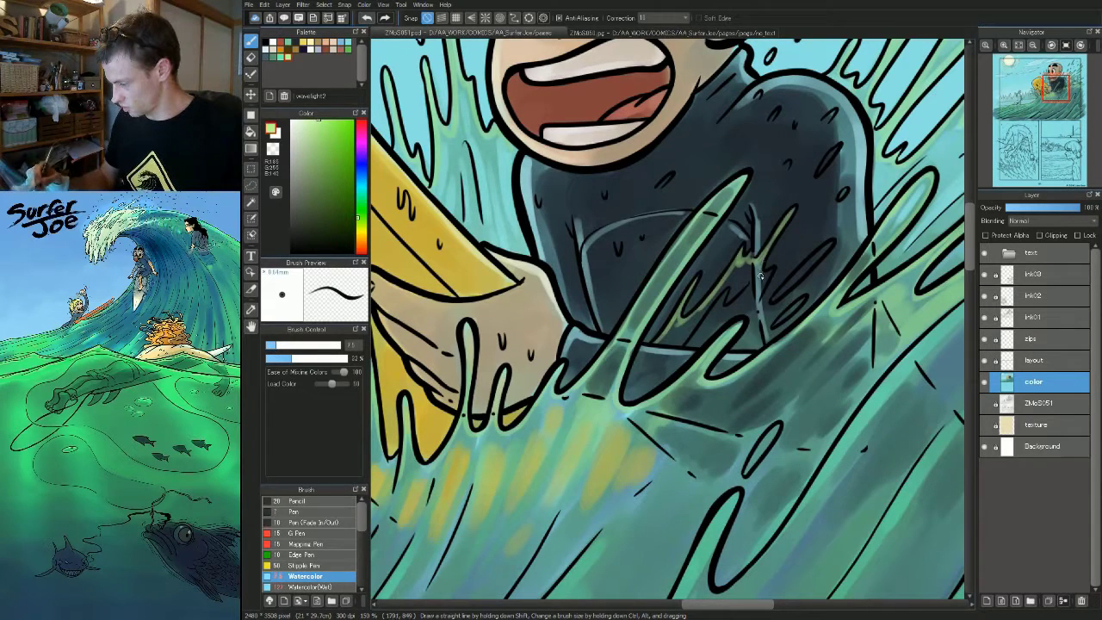
drag(694, 336, 750, 282)
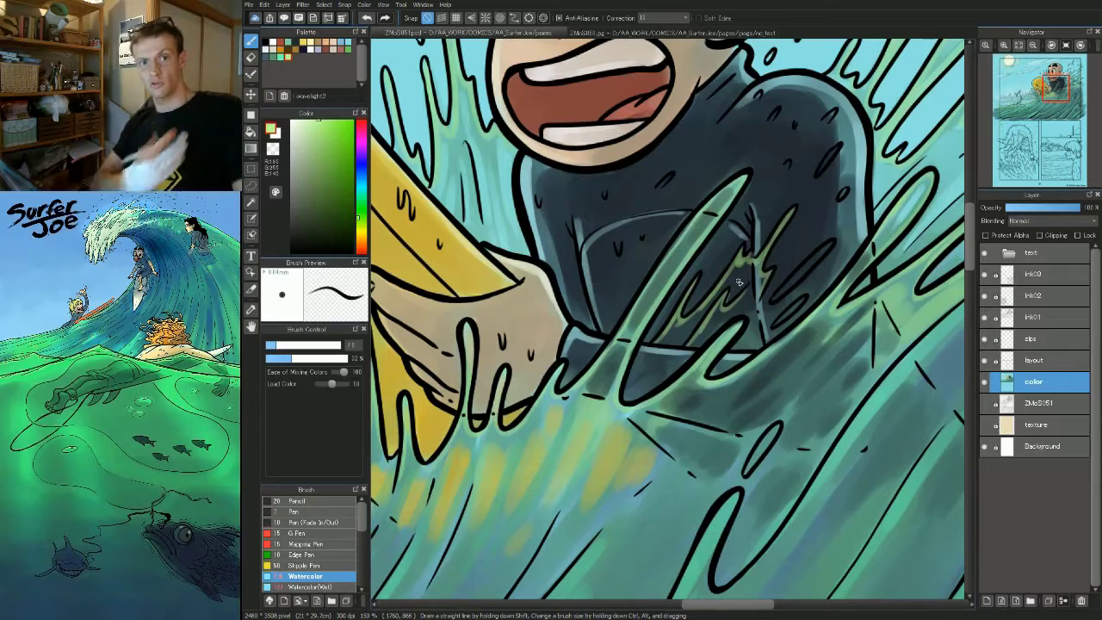
mouse_move(774, 302)
mouse_down()
mouse_move(830, 245)
mouse_move(798, 279)
mouse_up()
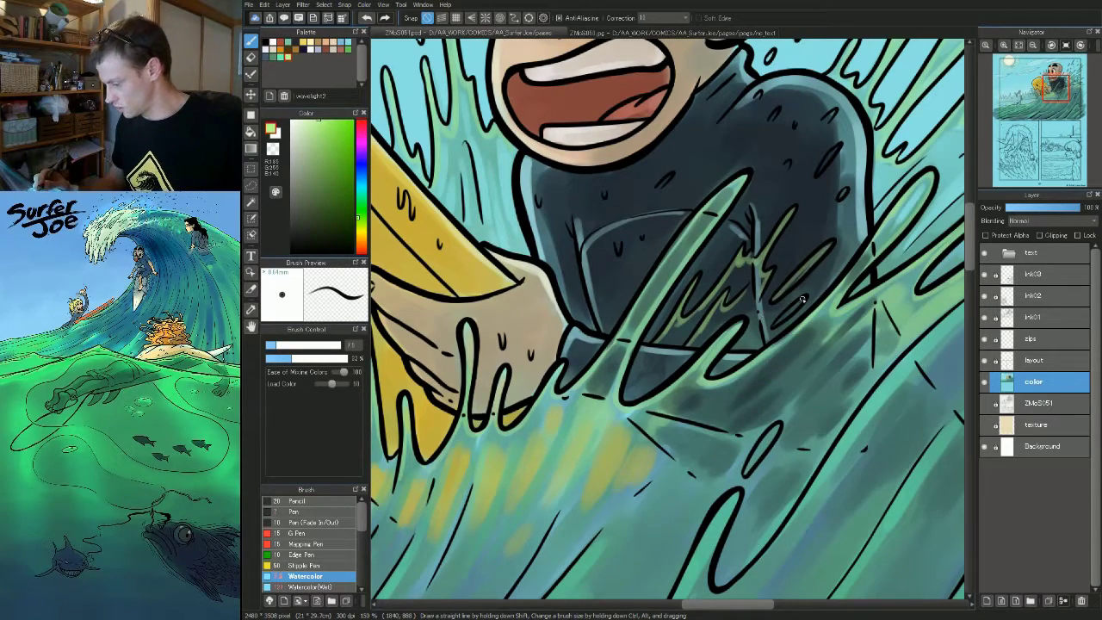
- Colour the water drops on the wetsuit's shoulder and chest with the same light green
scroll(802, 299, up, 3)
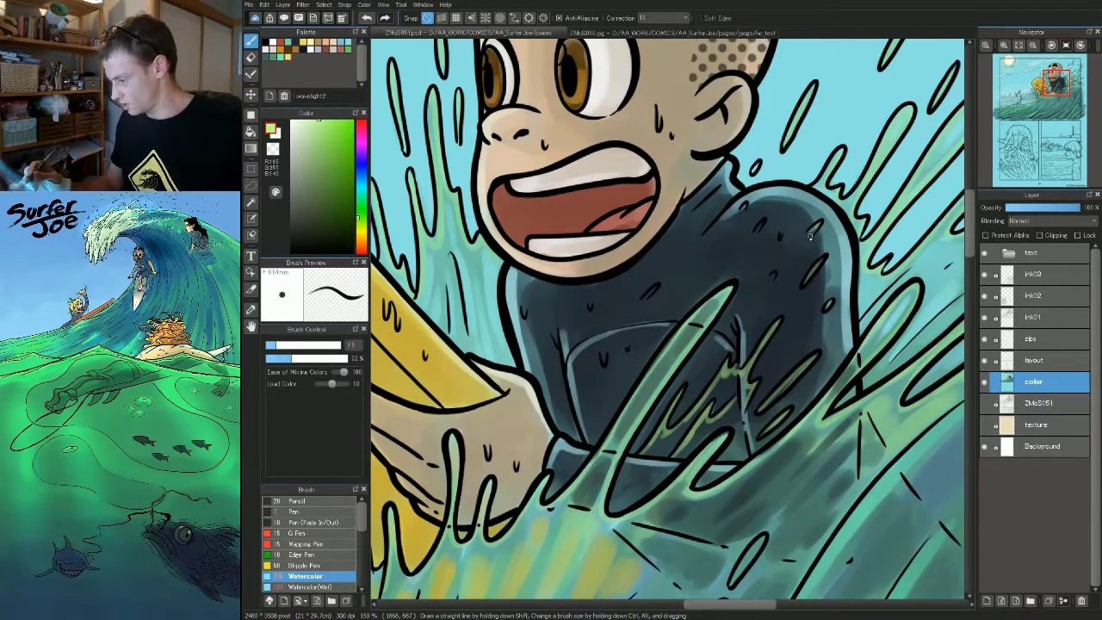
drag(762, 223, 756, 231)
drag(656, 285, 645, 296)
scroll(539, 303, up, 4)
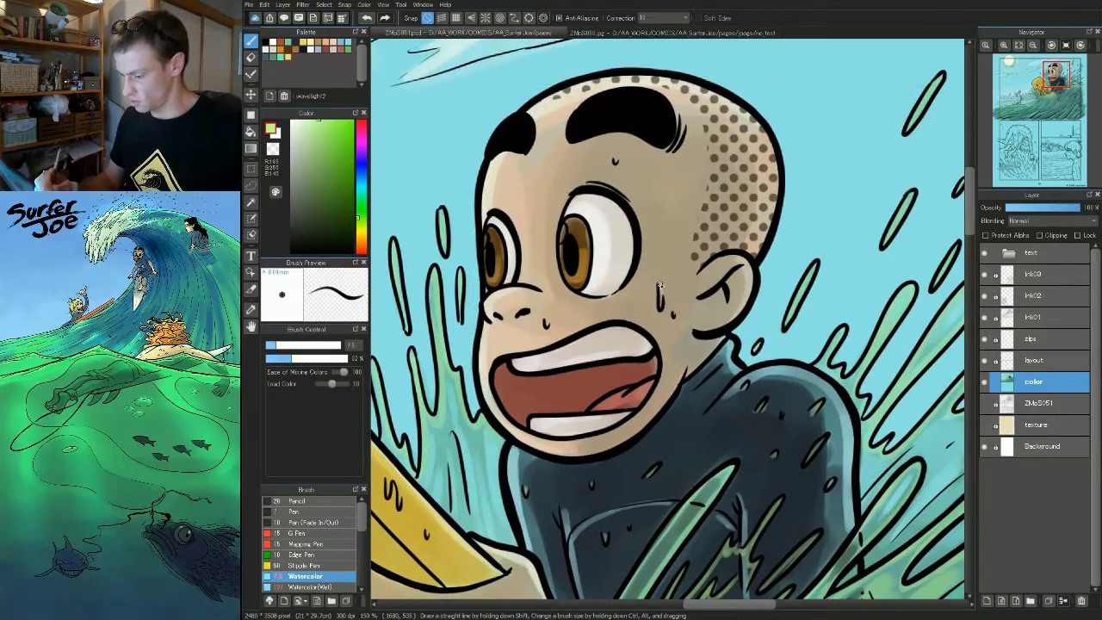
drag(559, 327, 803, 70)
- Pick the wetsuit base colour and paint the torso and legs of the background surfer, adjusting the brush size to fit
scroll(661, 223, down, 4)
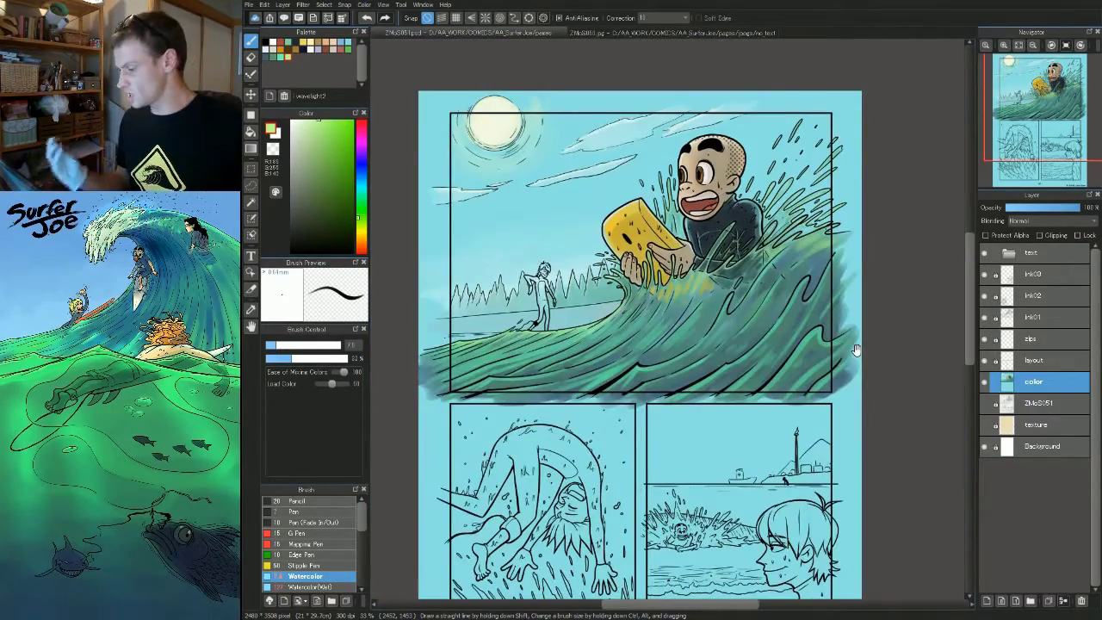
scroll(502, 291, up, 5)
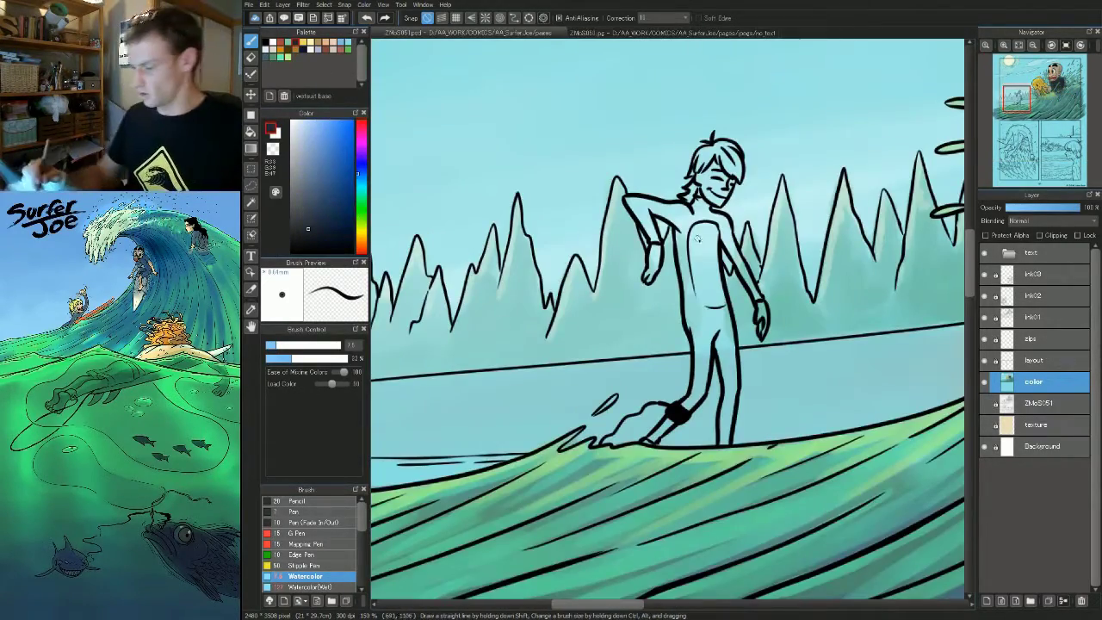
key(bracketright)
key(bracketright)
key(bracketright)
drag(667, 248, 669, 405)
key(bracketleft)
key(bracketleft)
drag(688, 360, 693, 464)
key(bracketleft)
mouse_move(656, 407)
mouse_down()
mouse_move(666, 378)
mouse_move(670, 390)
mouse_move(674, 347)
mouse_move(647, 444)
mouse_up()
mouse_move(669, 406)
mouse_down()
mouse_move(652, 431)
mouse_move(661, 418)
mouse_up()
key(bracketleft)
key(bracketleft)
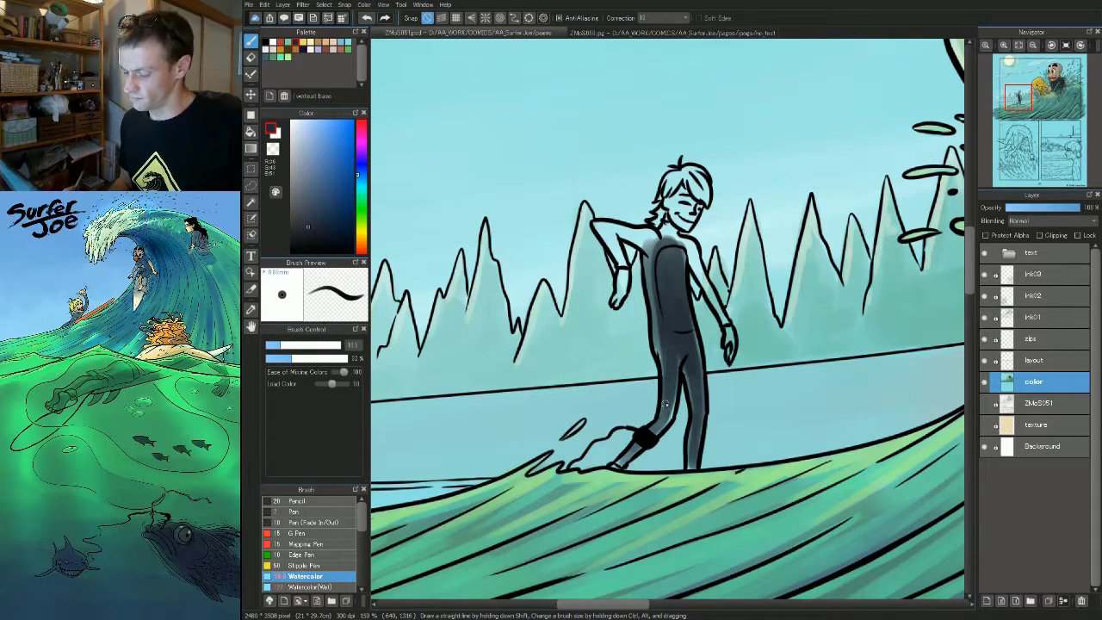
drag(630, 459, 667, 386)
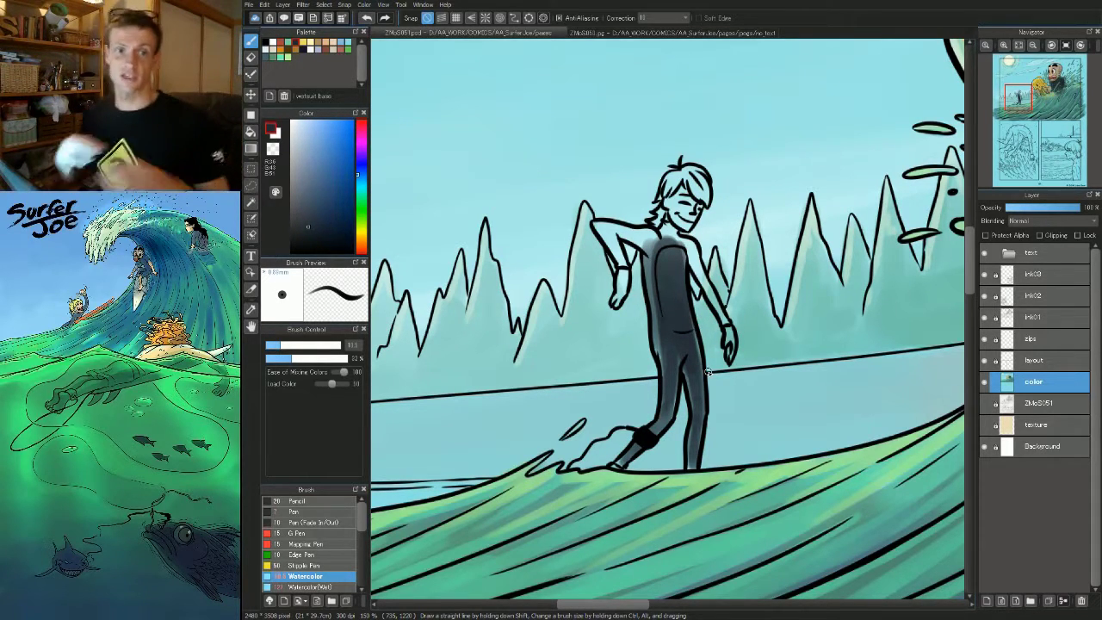
- Paint the background surfer's wetsuit arms, shoulders and collar, and touch up the lower leg with a smaller brush
key(bracketright)
key(bracketright)
key(bracketright)
mouse_move(664, 356)
mouse_down()
mouse_move(665, 368)
mouse_move(659, 343)
mouse_up()
mouse_move(670, 278)
mouse_down()
mouse_move(652, 235)
mouse_move(661, 247)
mouse_move(599, 226)
mouse_move(608, 241)
mouse_move(614, 226)
mouse_move(605, 229)
mouse_move(655, 243)
mouse_move(602, 226)
mouse_move(638, 233)
mouse_up()
key(bracketleft)
key(bracketleft)
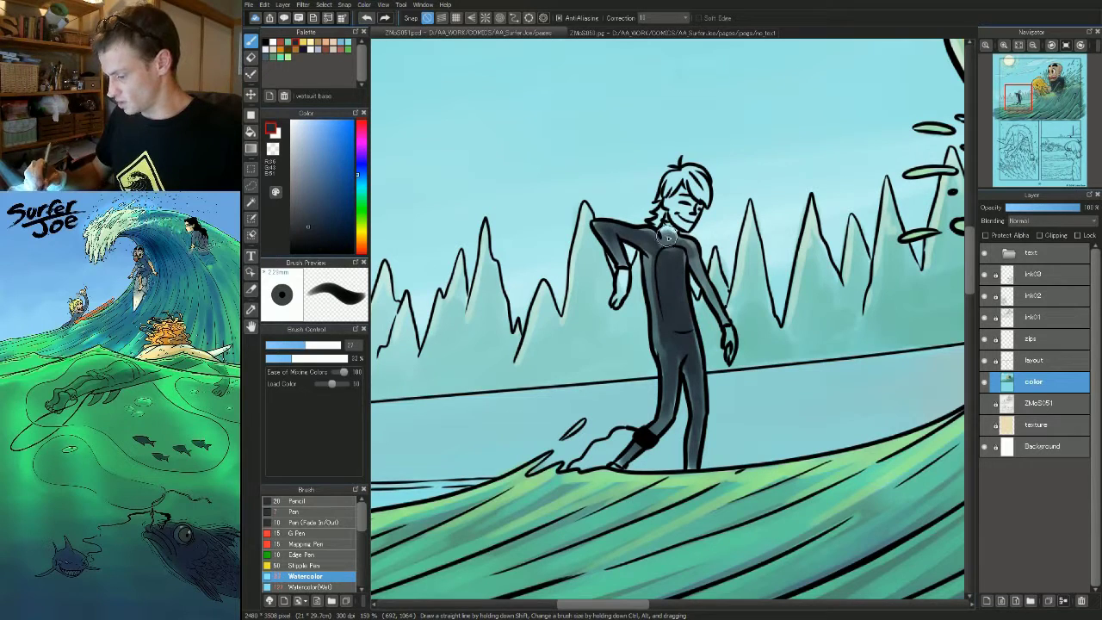
key(bracketleft)
mouse_move(663, 228)
mouse_down()
mouse_move(673, 232)
mouse_move(661, 234)
mouse_up()
key(bracketleft)
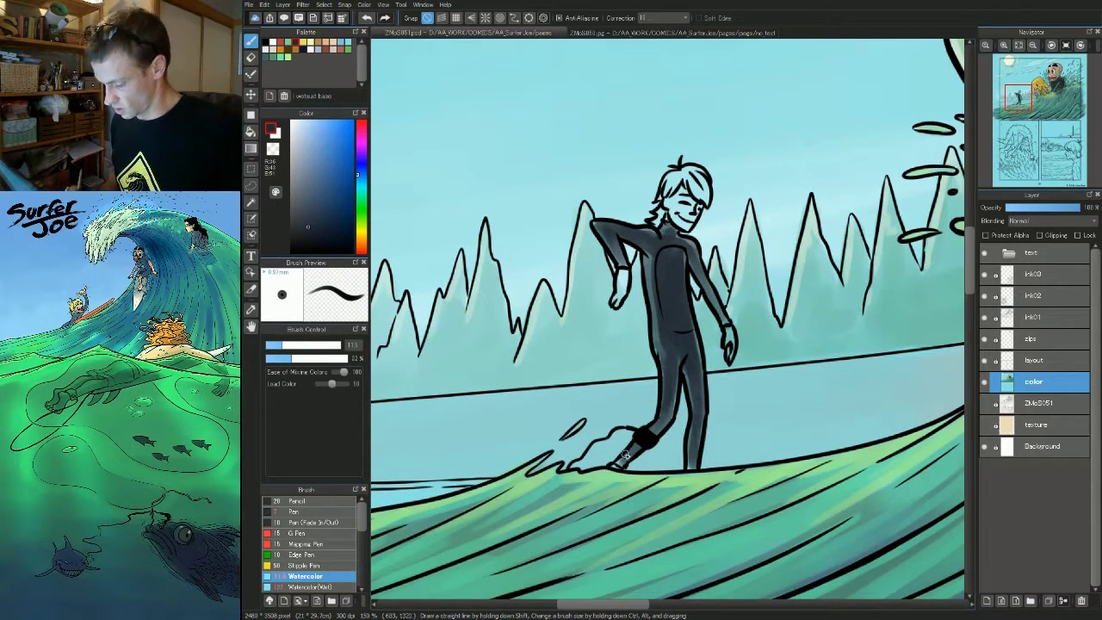
drag(672, 423, 653, 429)
- Colour the background surfer's face and hands in the skin tone and the hair blond using the palette colours
click(318, 41)
click(333, 41)
mouse_move(670, 227)
mouse_down()
mouse_move(652, 208)
mouse_move(671, 200)
mouse_move(666, 228)
mouse_move(647, 200)
mouse_up()
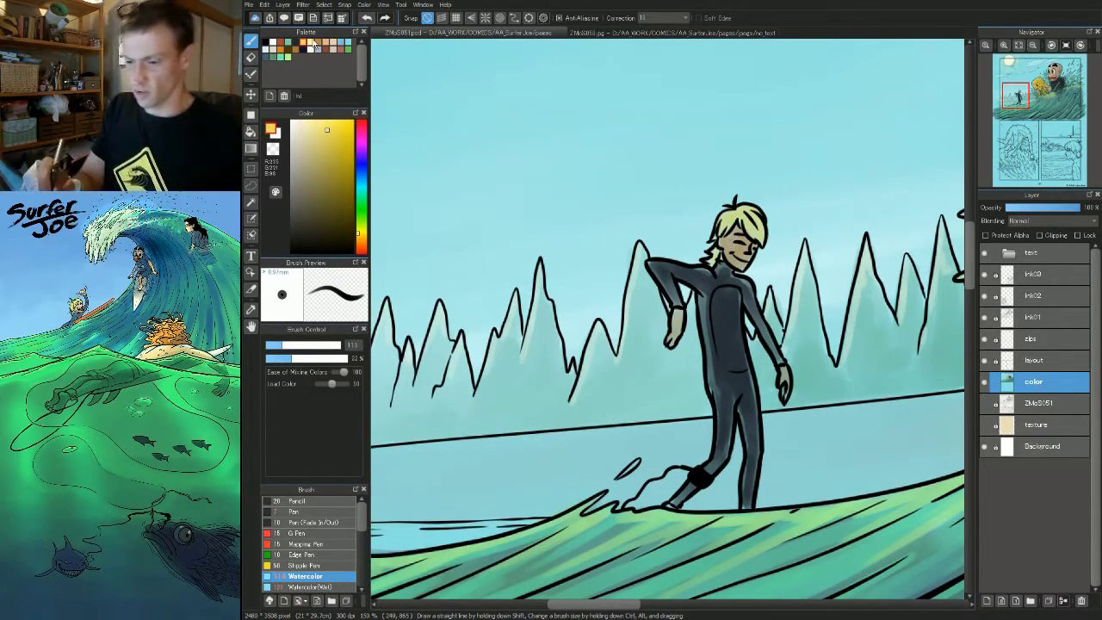
- Pick a near-white colour and add thin highlights along the background surfer's arm, torso and legs with a smaller brush
click(324, 49)
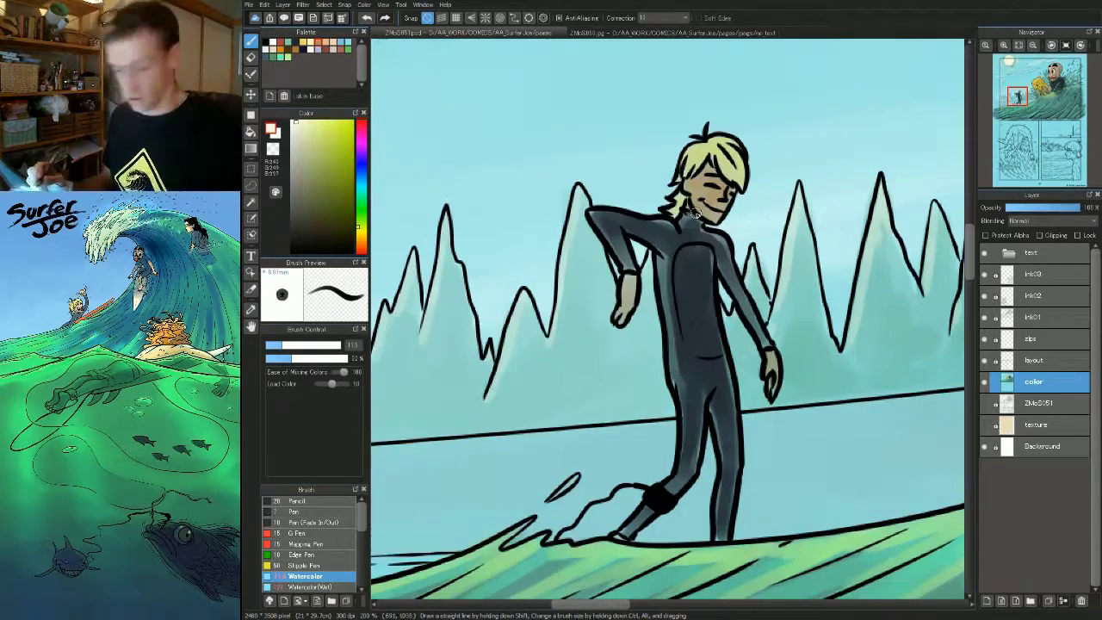
key(bracketleft)
mouse_move(593, 215)
mouse_down()
mouse_move(673, 252)
mouse_move(674, 382)
mouse_up()
drag(684, 396, 668, 487)
drag(719, 486, 716, 519)
scroll(597, 507, down, 5)
scroll(606, 348, up, 3)
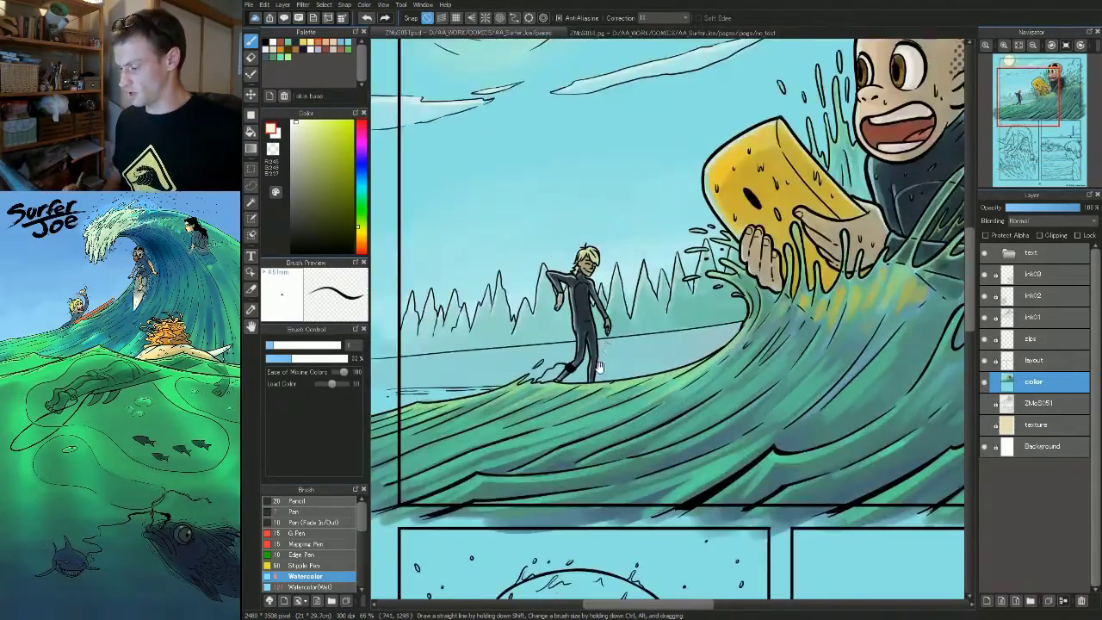
- Sample the wave green for the splash behind the background surfer and paint the distant water strip in water base blue
alt+click(608, 460)
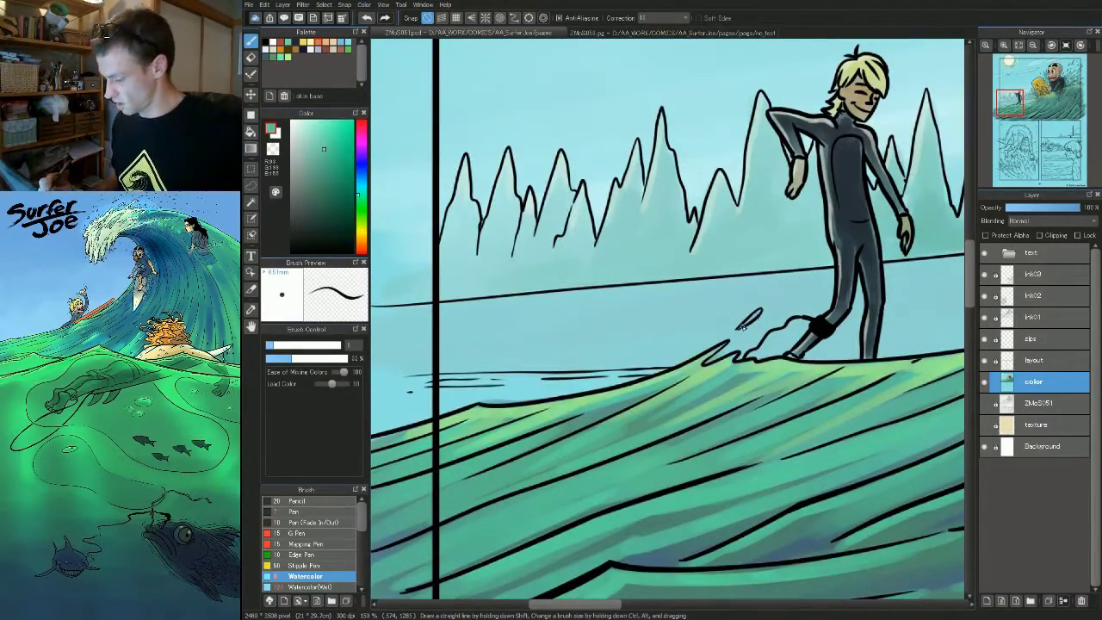
scroll(755, 387, down, 2)
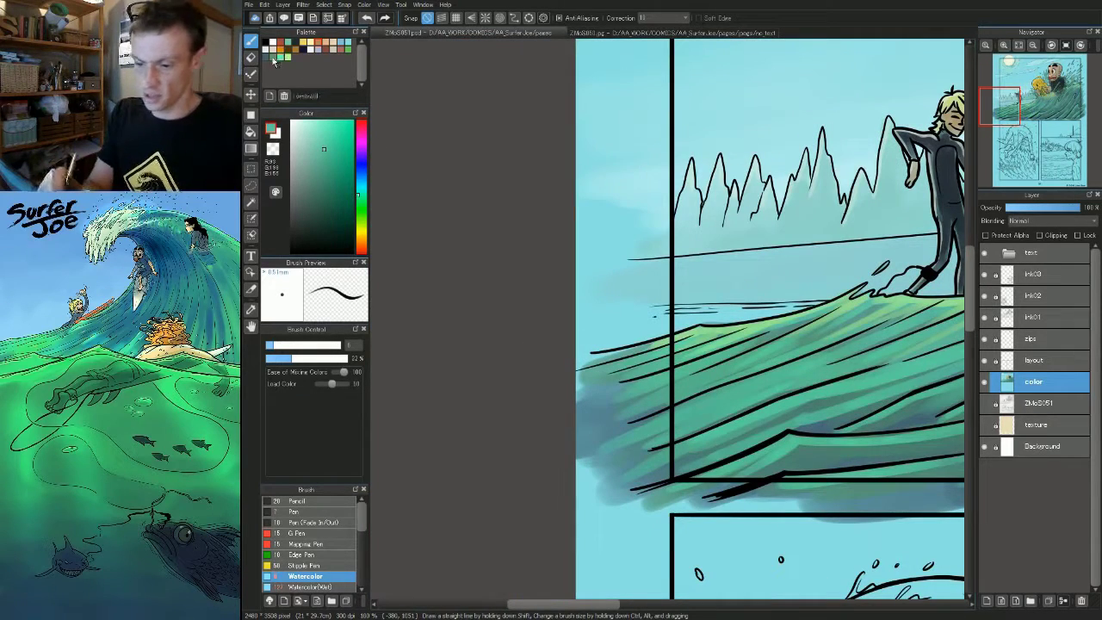
alt+click(699, 318)
drag(675, 320, 749, 315)
key(bracketright)
key(bracketright)
key(bracketright)
key(bracketright)
key(bracketright)
key(bracketright)
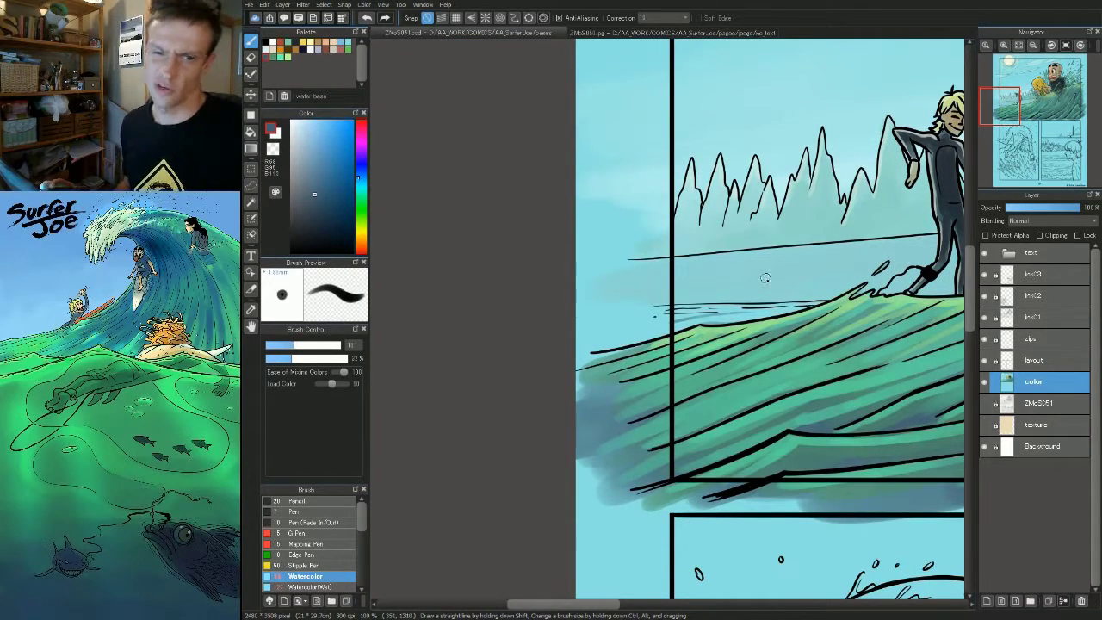
drag(675, 319, 822, 306)
- Pick the board light colour and add thin pale lines to the distant water strip with a much smaller brush
click(273, 57)
click(312, 51)
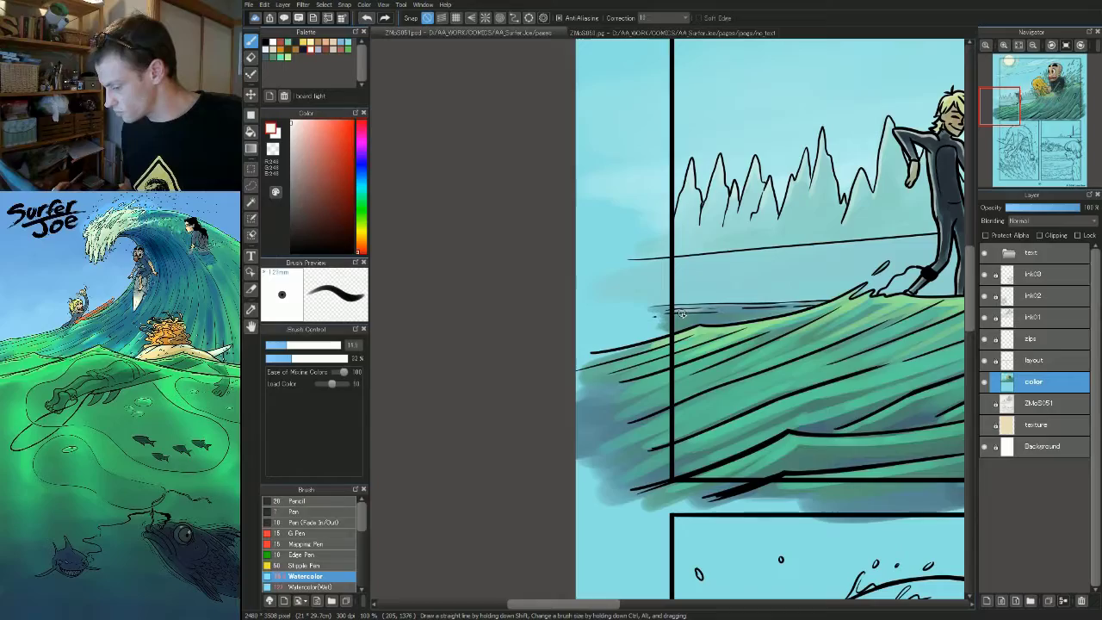
key(bracketleft)
key(bracketleft)
key(bracketleft)
key(bracketleft)
key(bracketleft)
drag(688, 315, 764, 314)
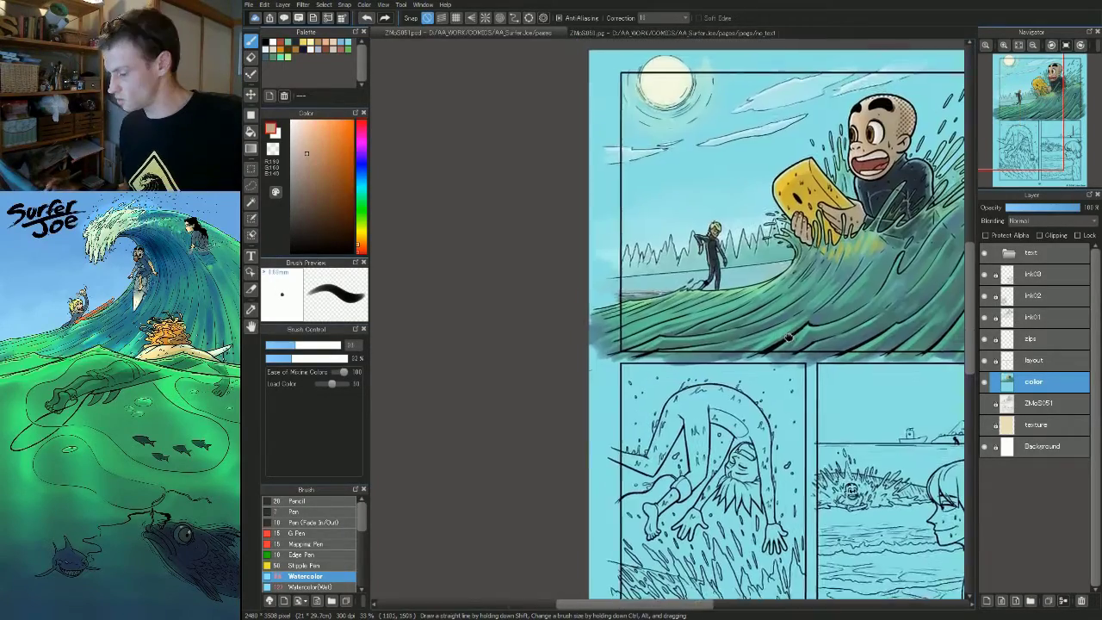
mouse_move(786, 321)
mouse_down()
mouse_move(653, 337)
mouse_move(680, 344)
mouse_up()
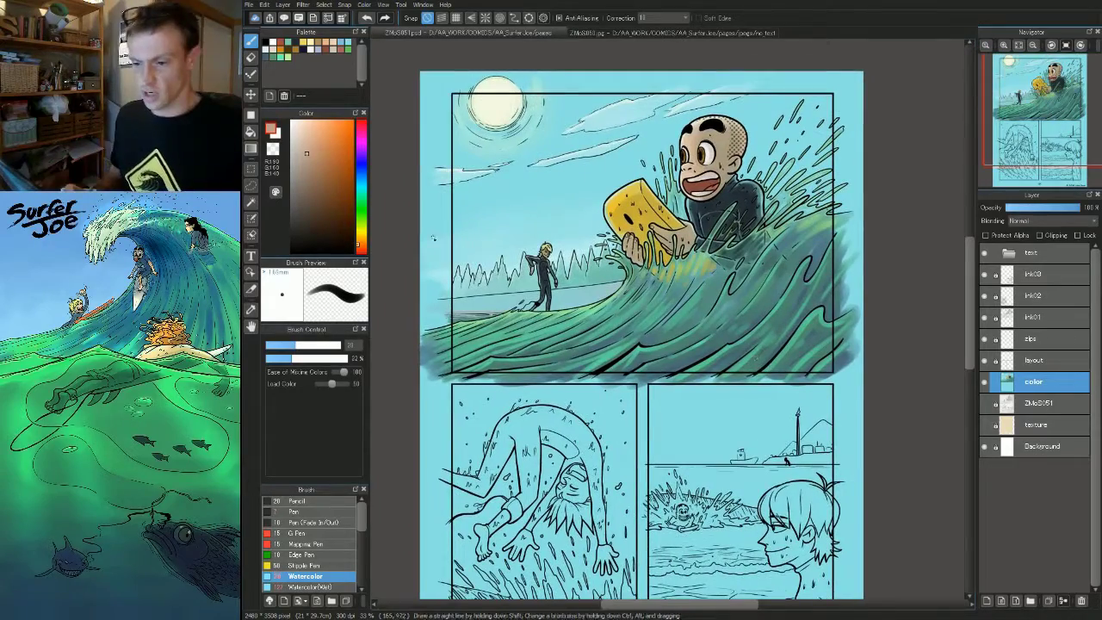
- Pick the wavelight2 colour and brighten the wave crests along the panel's lower edge
scroll(628, 329, up, 2)
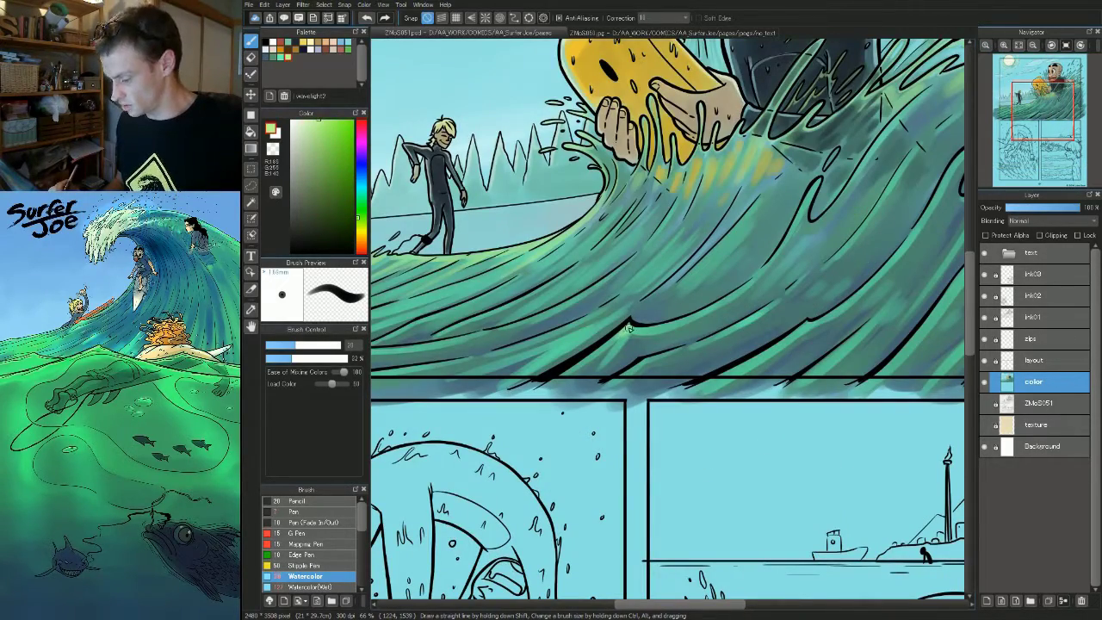
scroll(632, 323, down, 1)
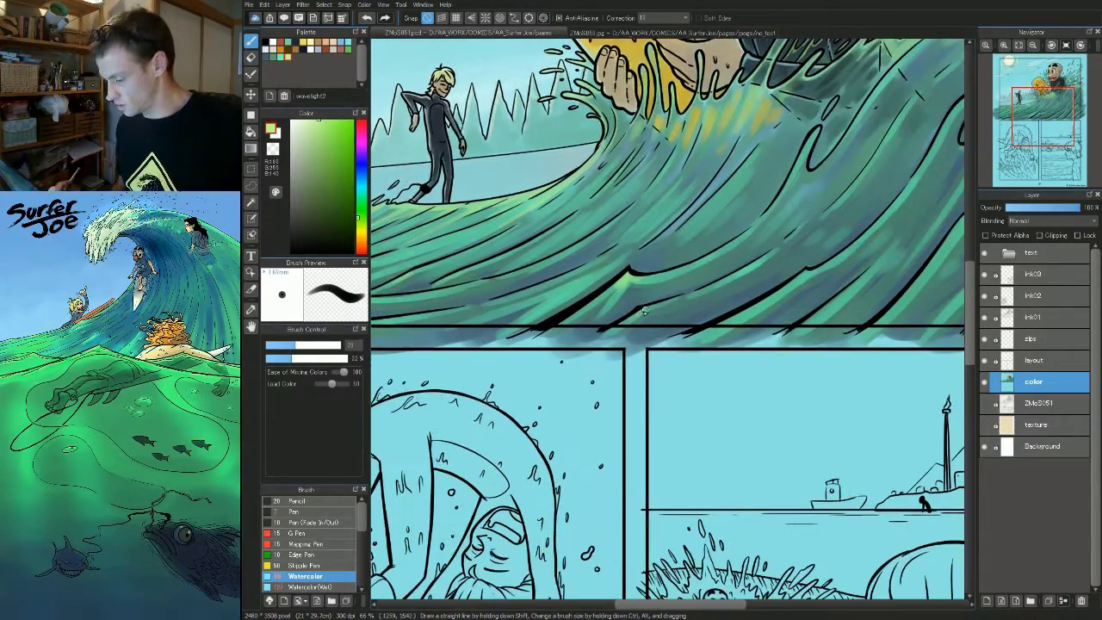
drag(732, 332, 518, 398)
drag(749, 165, 725, 204)
scroll(591, 226, down, 2)
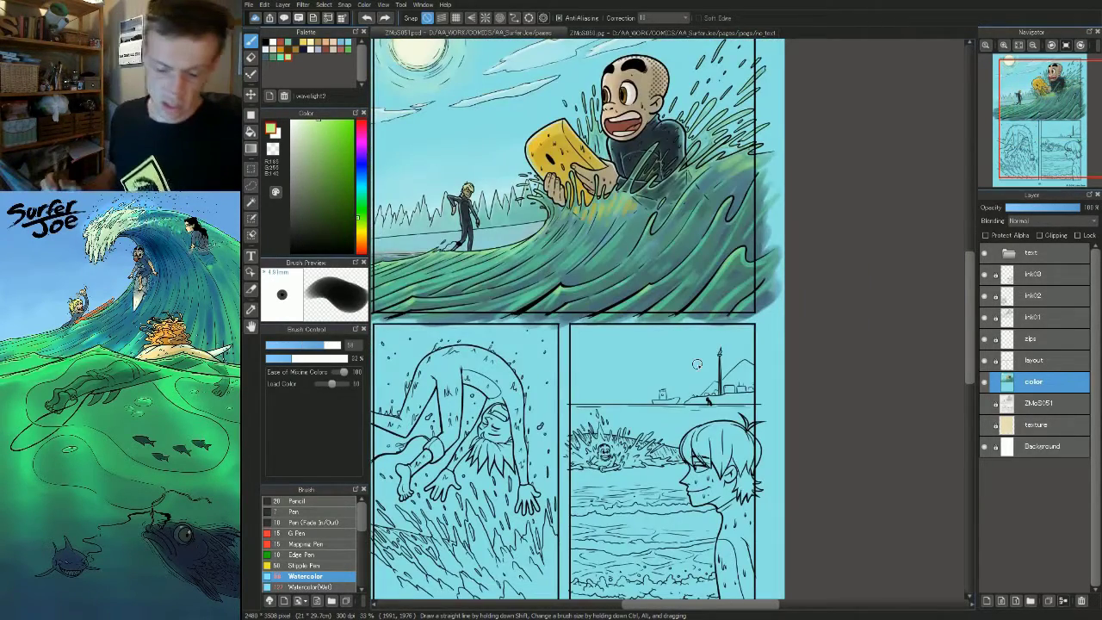
key(bracketleft)
key(bracketleft)
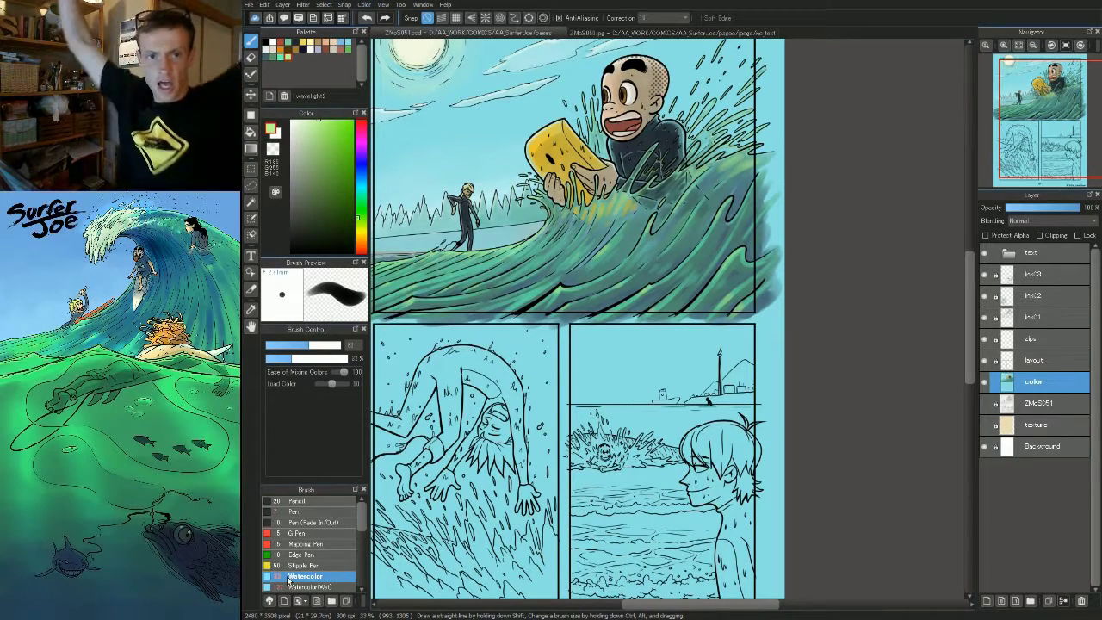
- Switch to the Pen brush in white and add small sparkles to the crests along the wave's lower and left parts
click(292, 511)
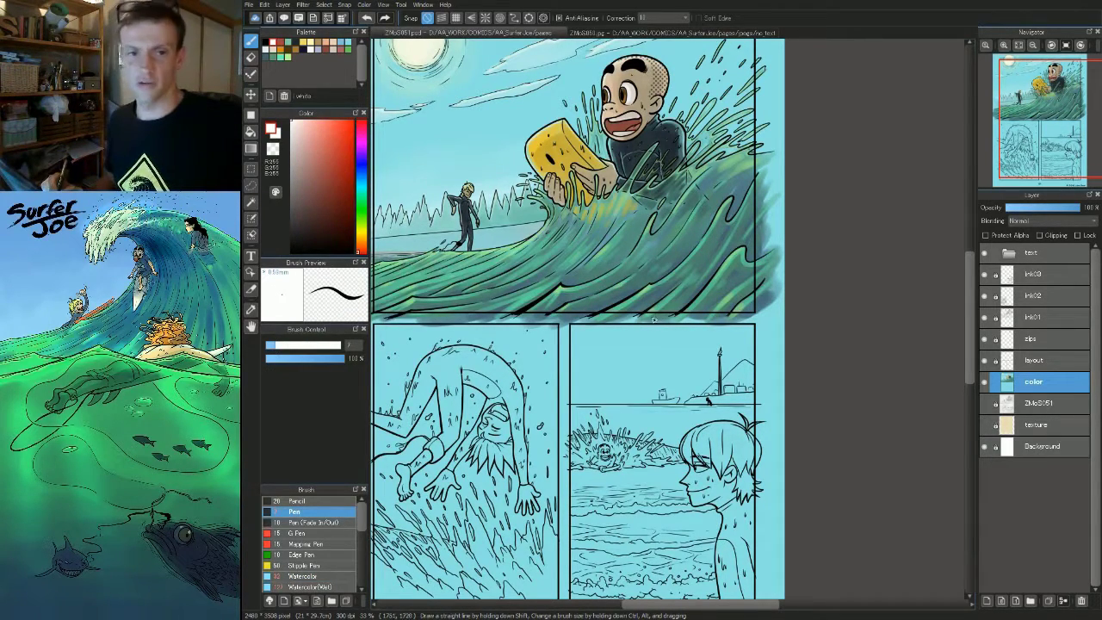
scroll(661, 312, up, 3)
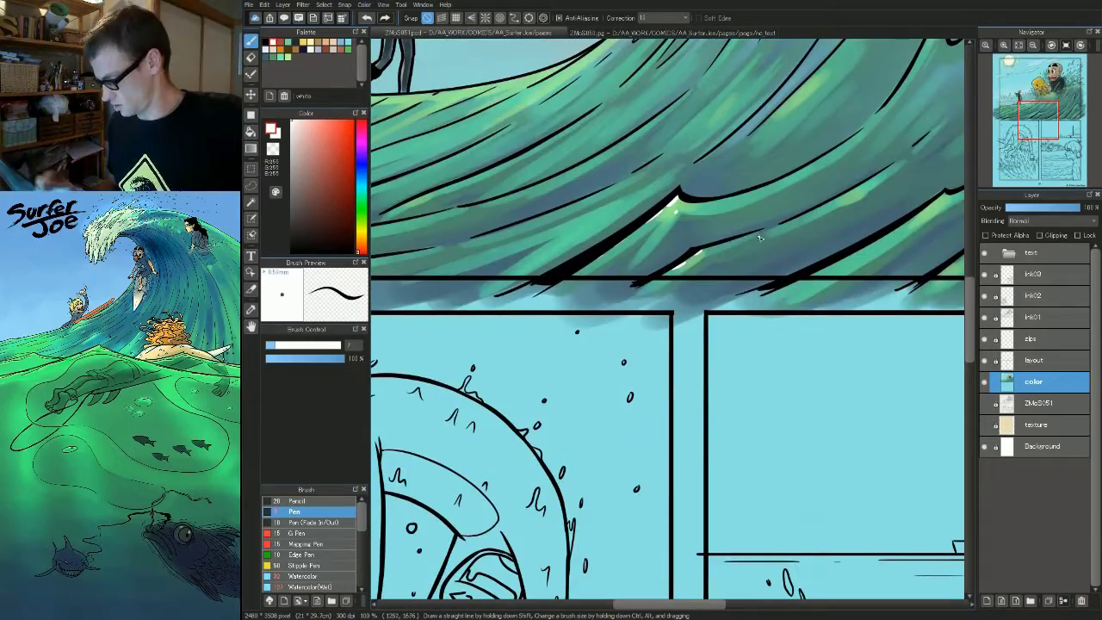
mouse_move(727, 241)
mouse_down()
mouse_move(798, 223)
mouse_move(921, 237)
mouse_up()
mouse_move(456, 267)
mouse_down()
mouse_move(659, 278)
mouse_move(606, 266)
mouse_up()
click(635, 260)
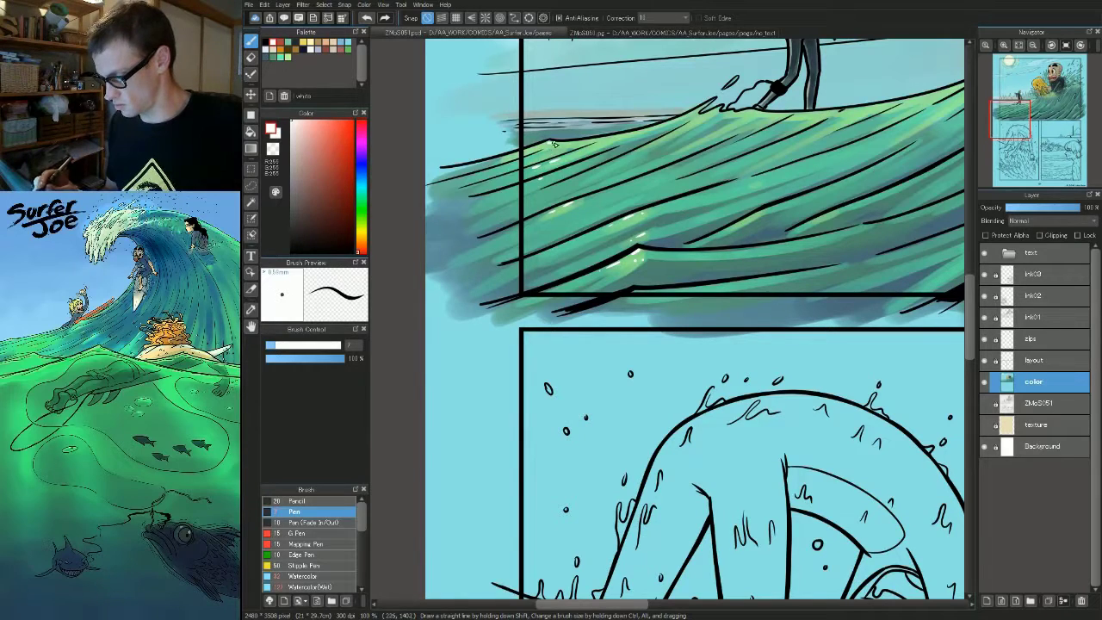
drag(848, 121, 486, 530)
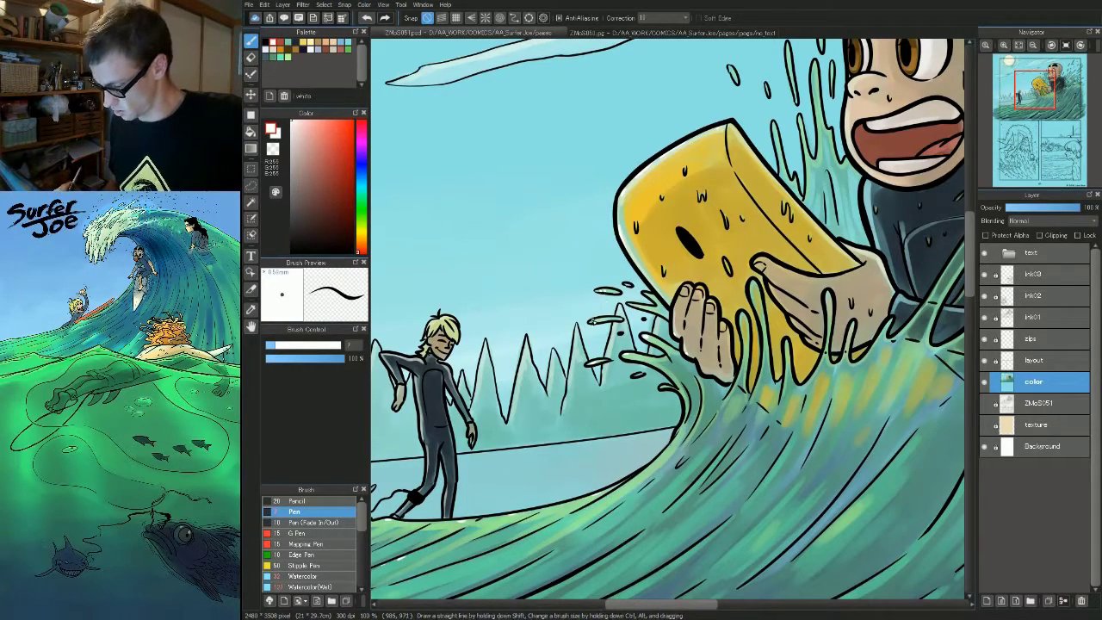
- Add small white highlights to the boy's eyes, wetsuit and the splashes in front of him, and save the page
drag(761, 284, 589, 351)
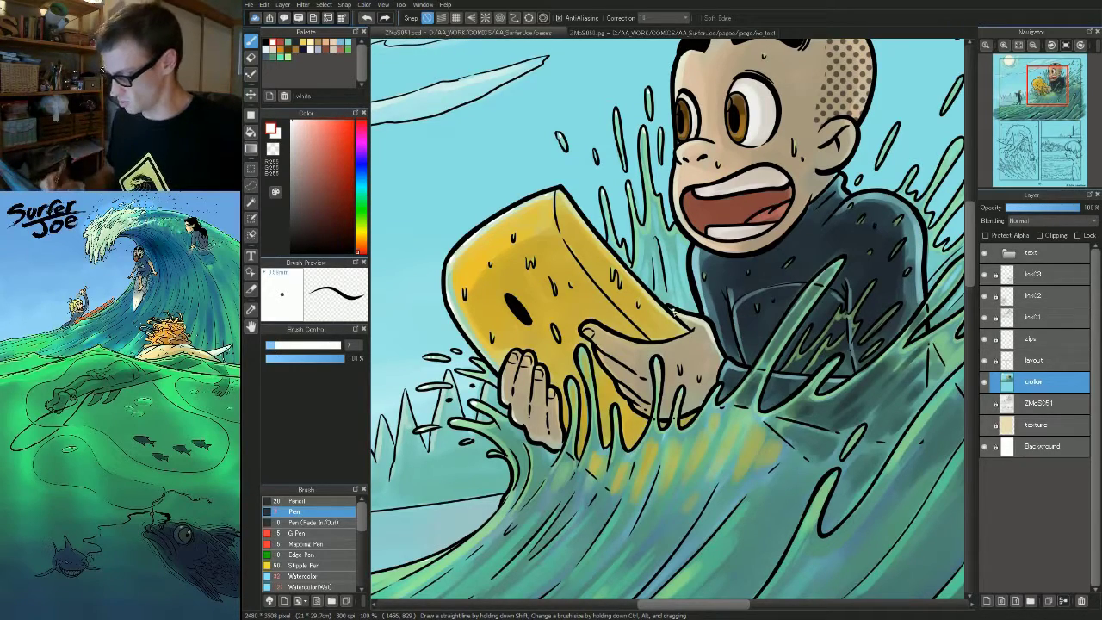
drag(600, 181, 551, 168)
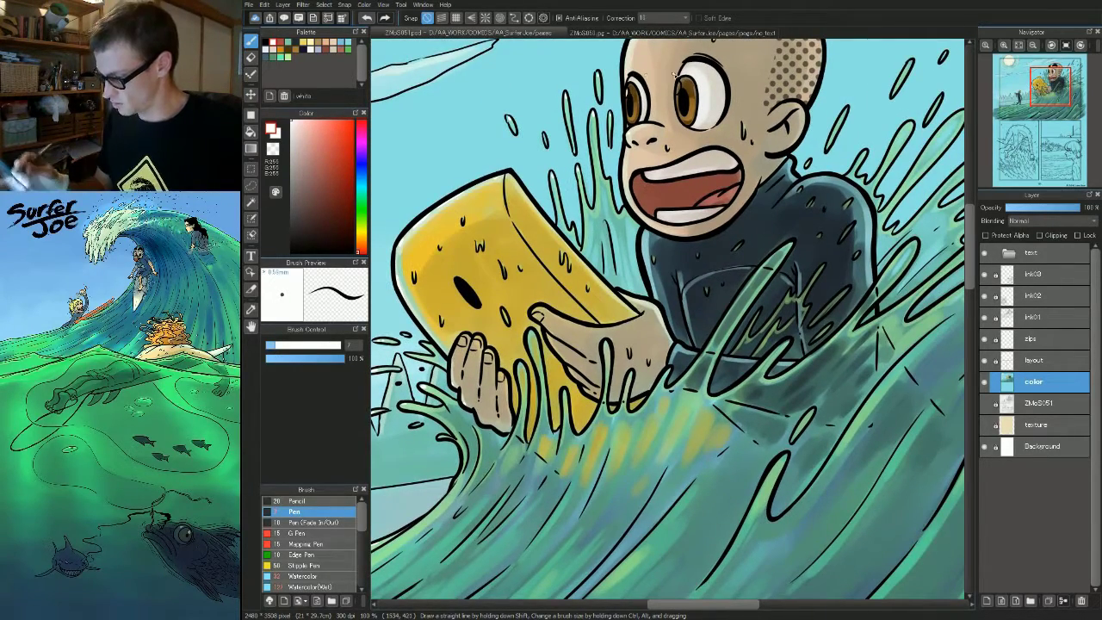
drag(645, 254, 637, 352)
scroll(830, 271, up, 2)
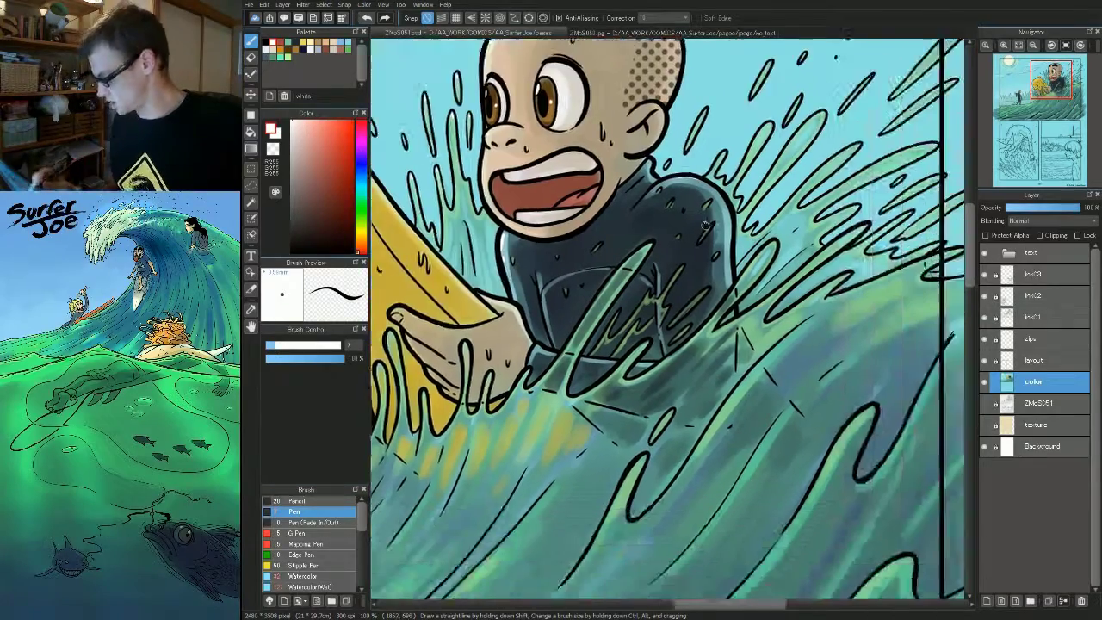
drag(705, 188, 702, 240)
scroll(704, 237, down, 2)
drag(516, 370, 790, 210)
key(ctrl+s)
- Add white highlights to the tips of the splashes and drops behind the boy's head and shoulder
drag(793, 375, 630, 430)
drag(825, 304, 768, 383)
scroll(813, 176, up, 3)
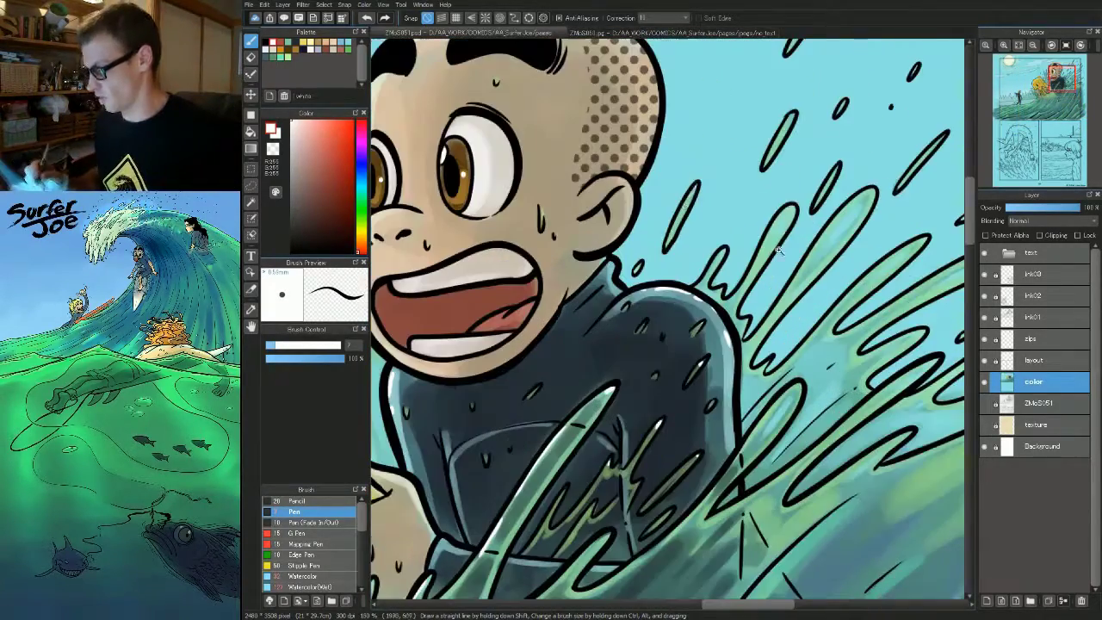
drag(853, 233, 835, 256)
drag(850, 324, 757, 268)
mouse_move(772, 226)
mouse_down()
mouse_move(789, 213)
mouse_move(748, 171)
mouse_up()
mouse_move(859, 224)
mouse_down()
mouse_move(880, 205)
mouse_move(852, 462)
mouse_up()
drag(713, 107, 709, 120)
mouse_move(632, 594)
mouse_down()
mouse_move(667, 327)
mouse_move(872, 117)
mouse_up()
scroll(771, 206, down, 3)
- Add white highlights along the curling wave crests below the boy, near the panel's right border
drag(805, 331, 772, 393)
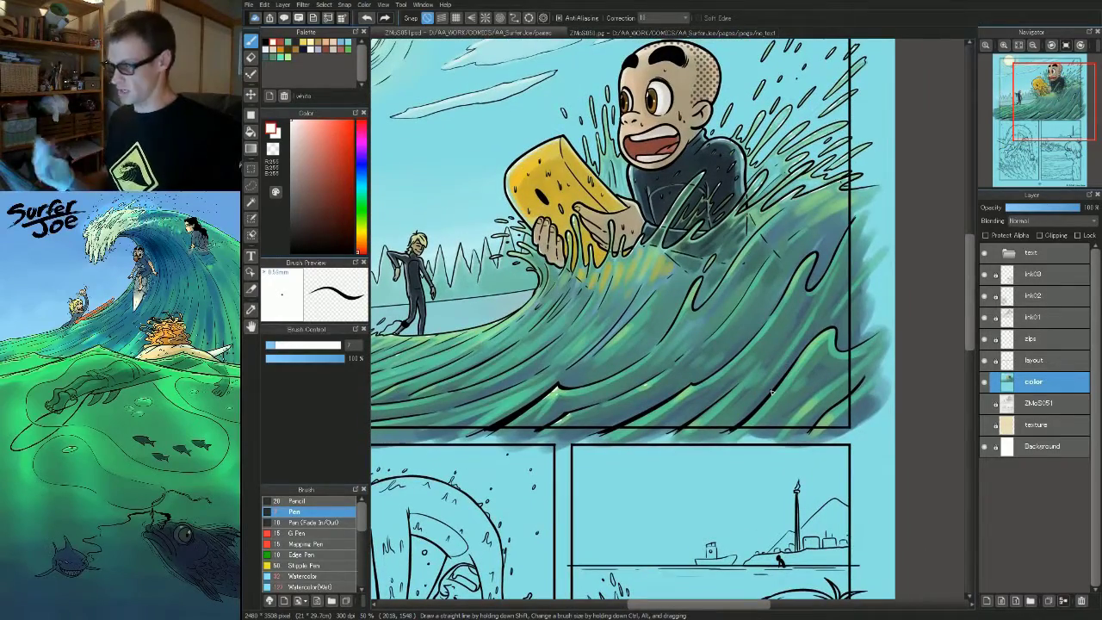
scroll(772, 391, up, 3)
drag(738, 273, 711, 305)
click(703, 317)
drag(705, 316, 717, 508)
drag(737, 212, 705, 255)
drag(694, 271, 689, 282)
drag(640, 340, 827, 327)
drag(608, 254, 601, 264)
drag(593, 270, 582, 291)
drag(645, 193, 634, 206)
- Add white sparkles between the ink lines across the wave's middle and left parts
alt+click(646, 277)
scroll(645, 277, down, 3)
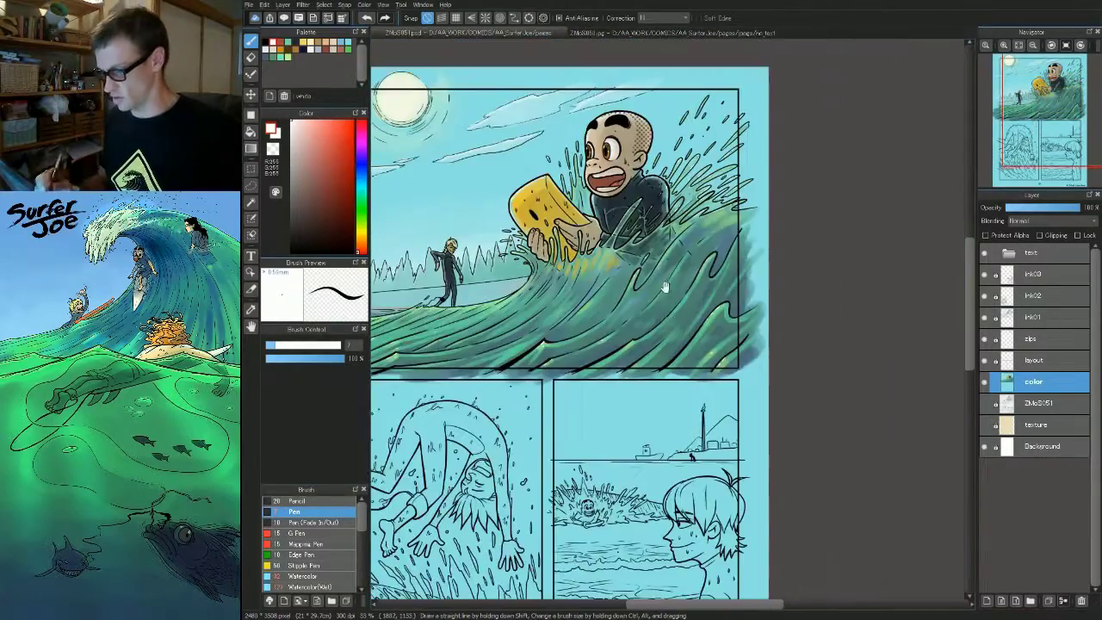
scroll(759, 244, up, 3)
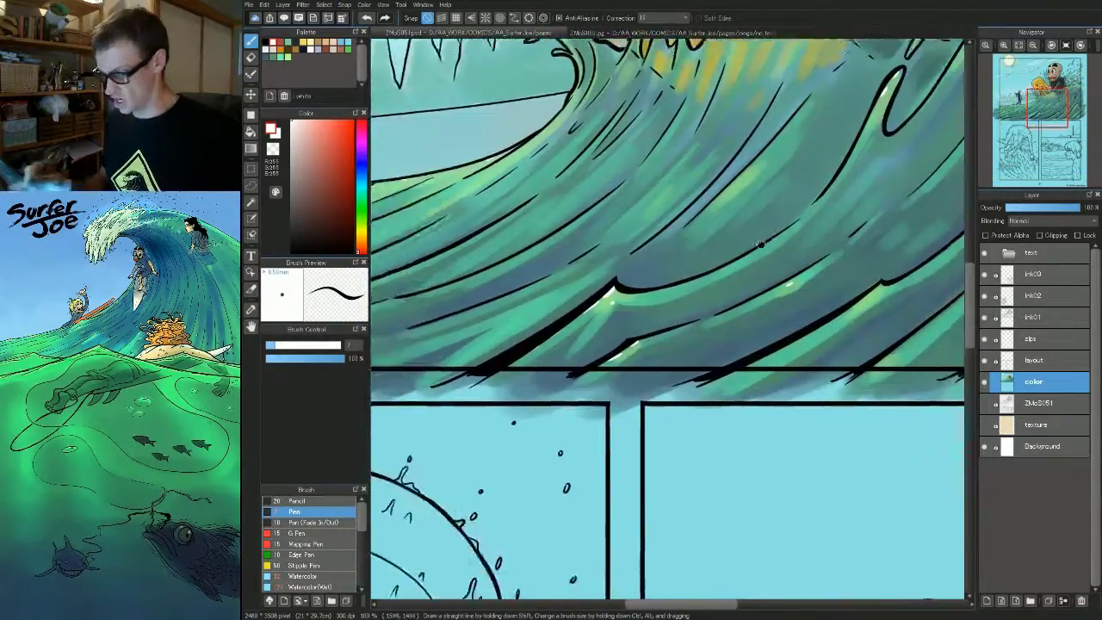
drag(760, 245, 882, 281)
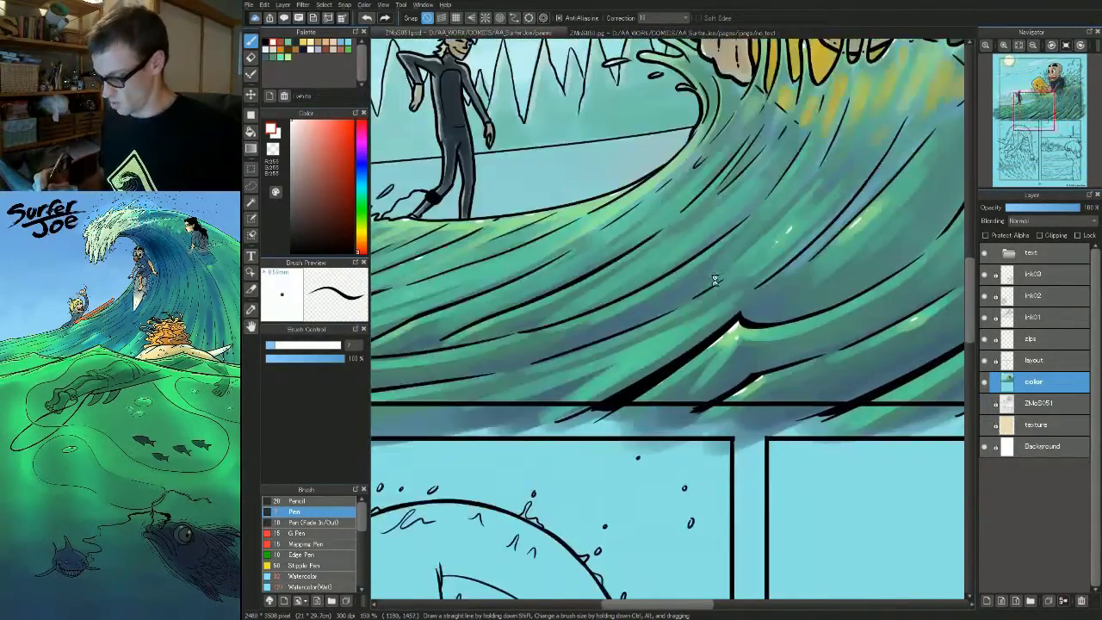
alt+click(715, 279)
alt+click(716, 280)
drag(807, 347, 877, 307)
ctrl+click(696, 284)
scroll(695, 284, up, 2)
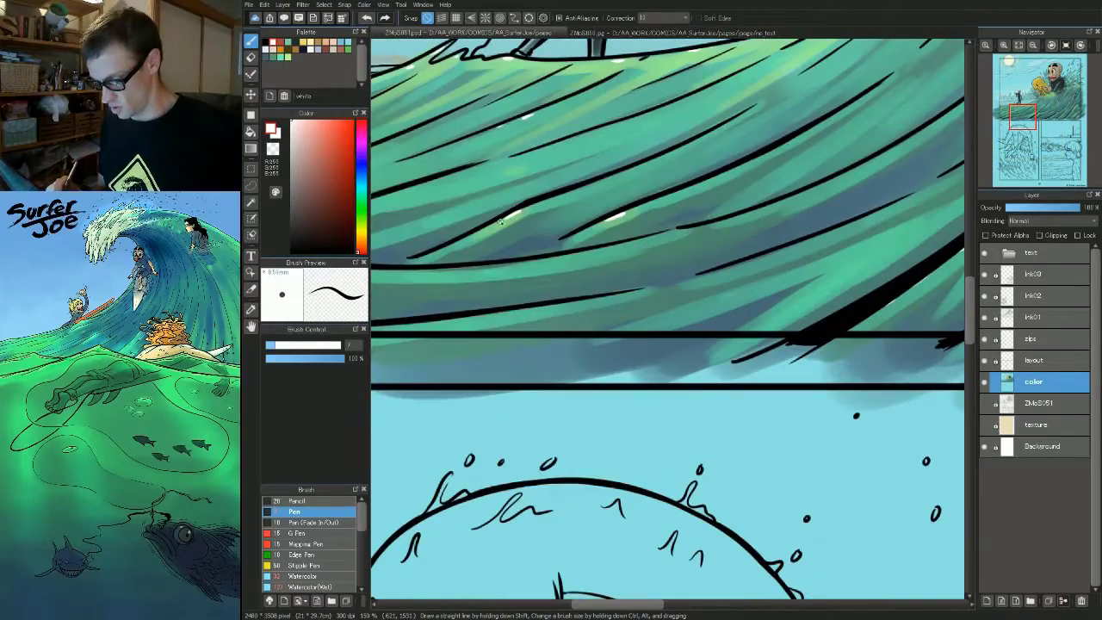
scroll(649, 202, down, 4)
scroll(696, 307, up, 3)
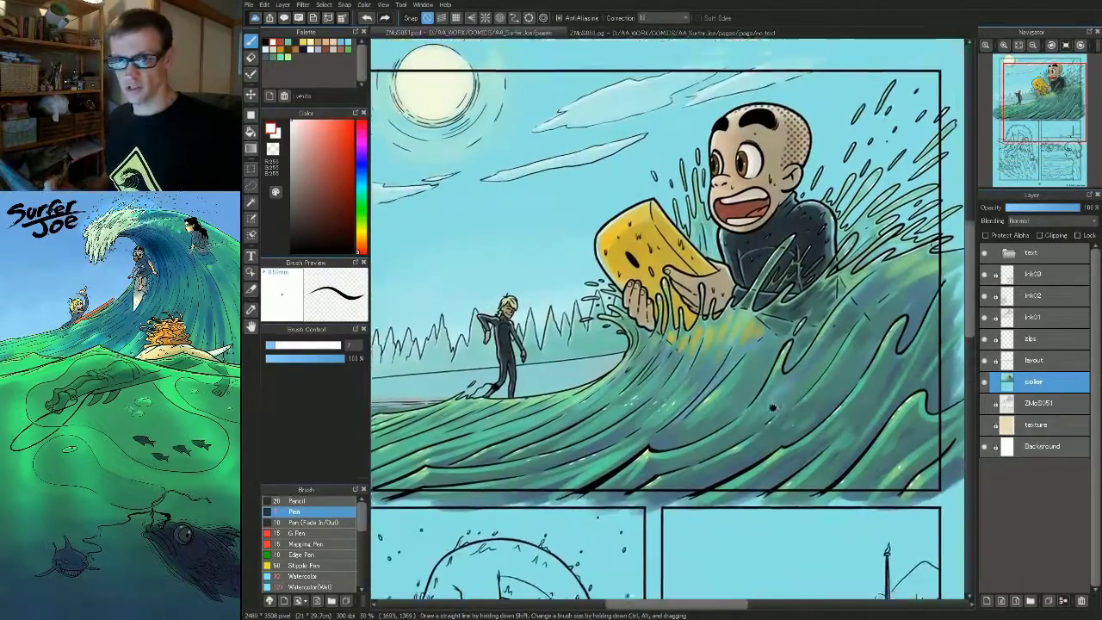
mouse_move(772, 407)
mouse_down()
mouse_move(793, 428)
mouse_move(786, 418)
mouse_up()
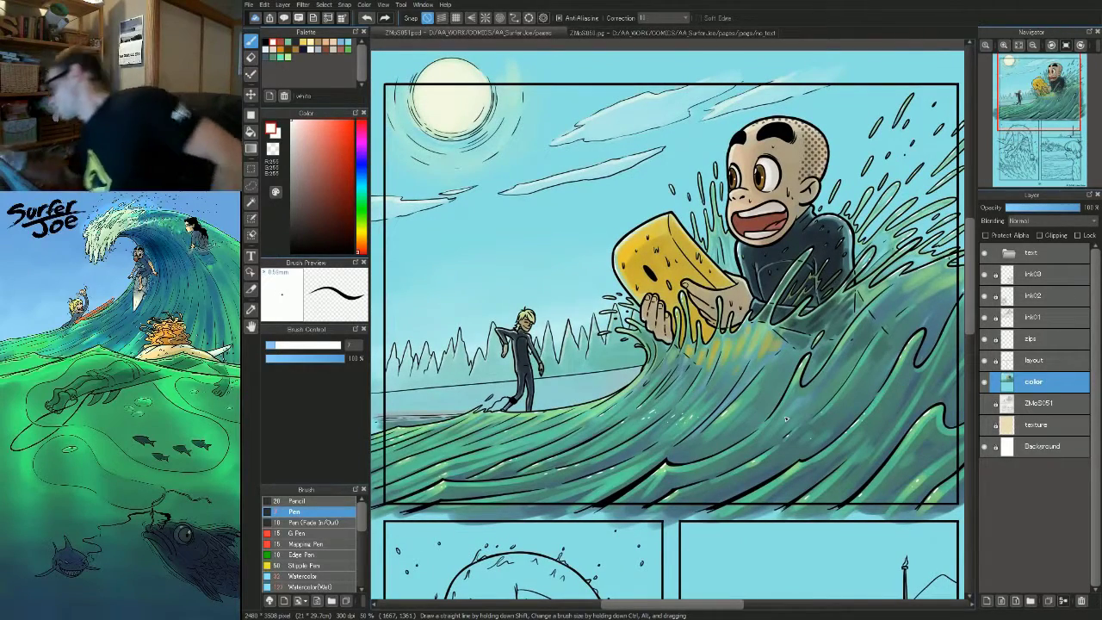